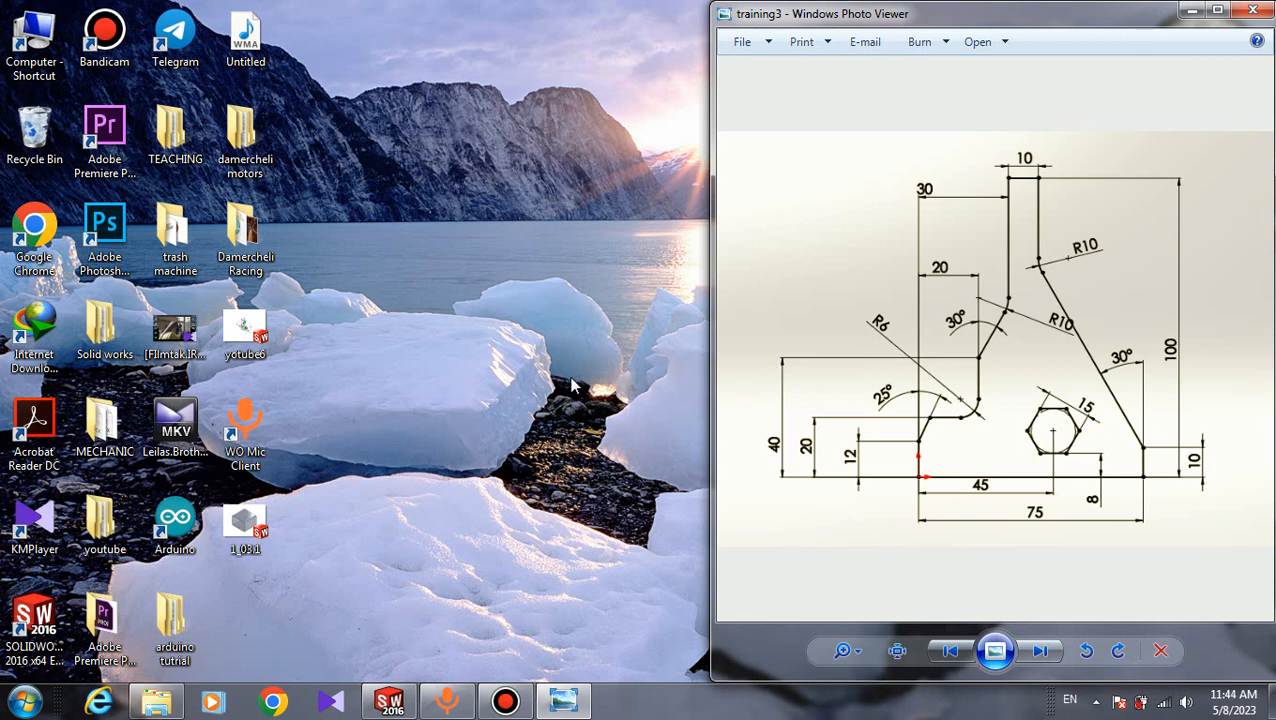
# Step: Switch to SOLIDWORKS and create a new part document
pyautogui.click(390, 702)
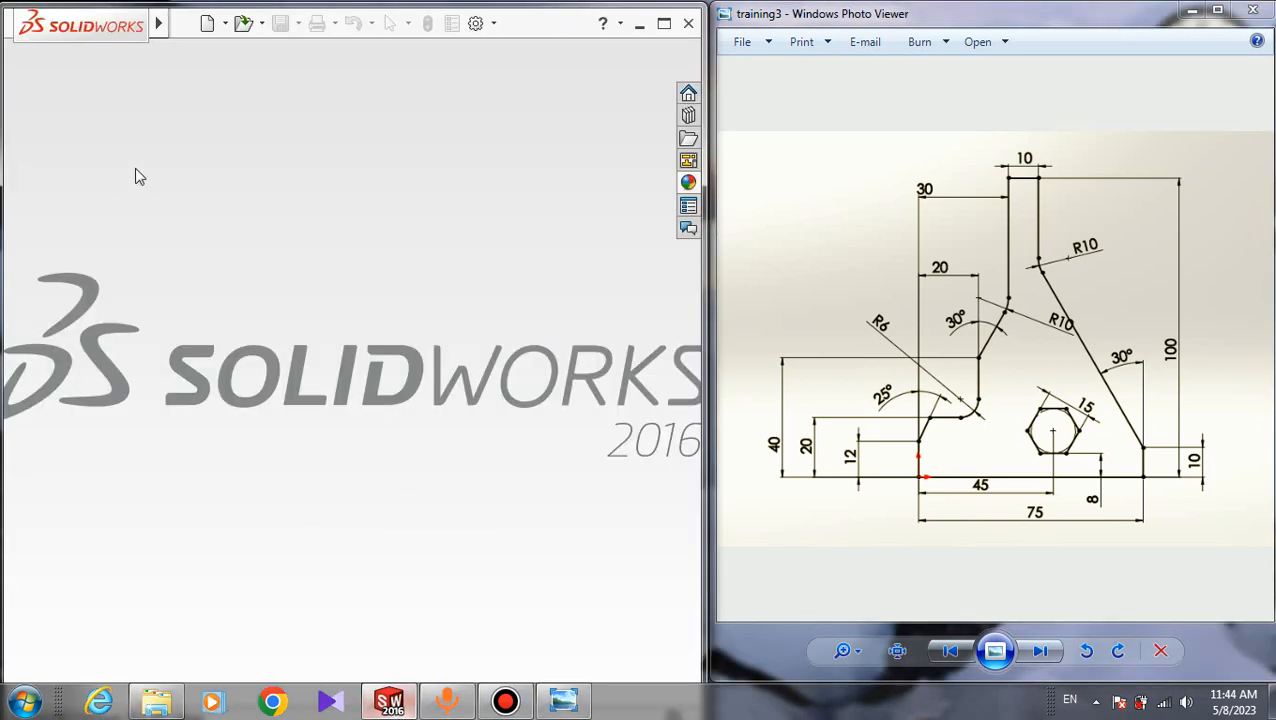
pyautogui.click(207, 24)
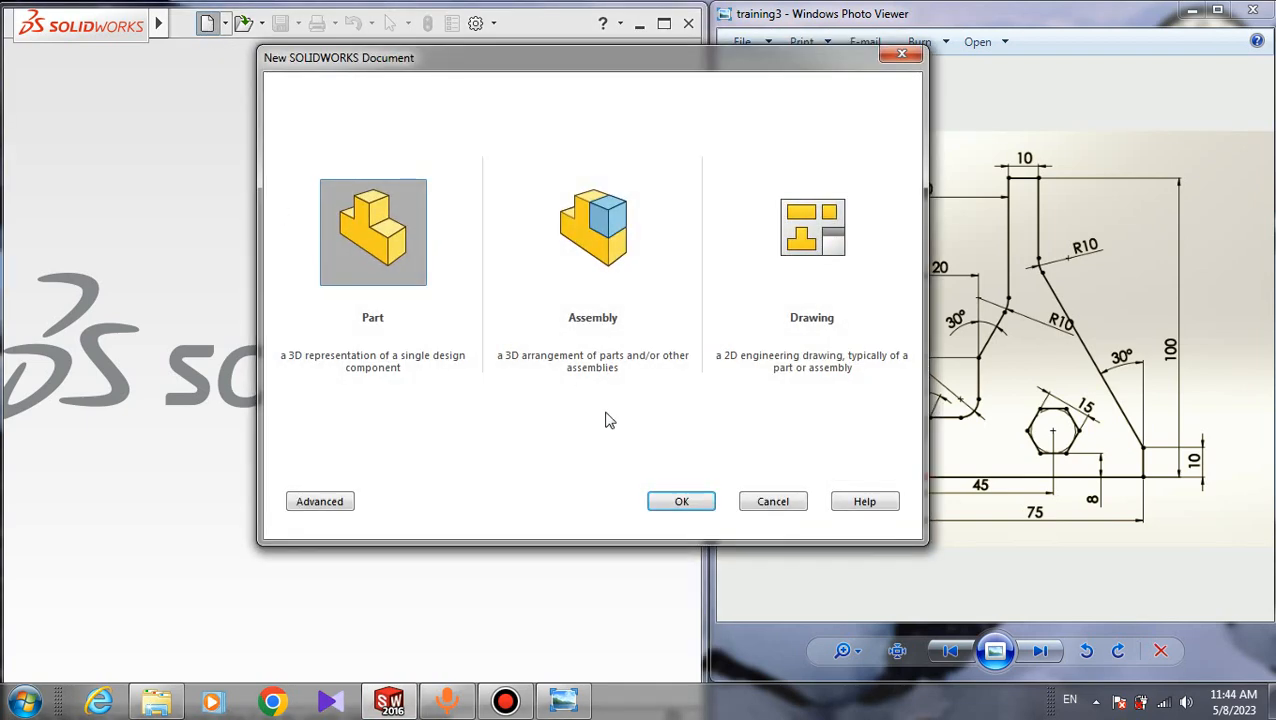
pyautogui.click(684, 501)
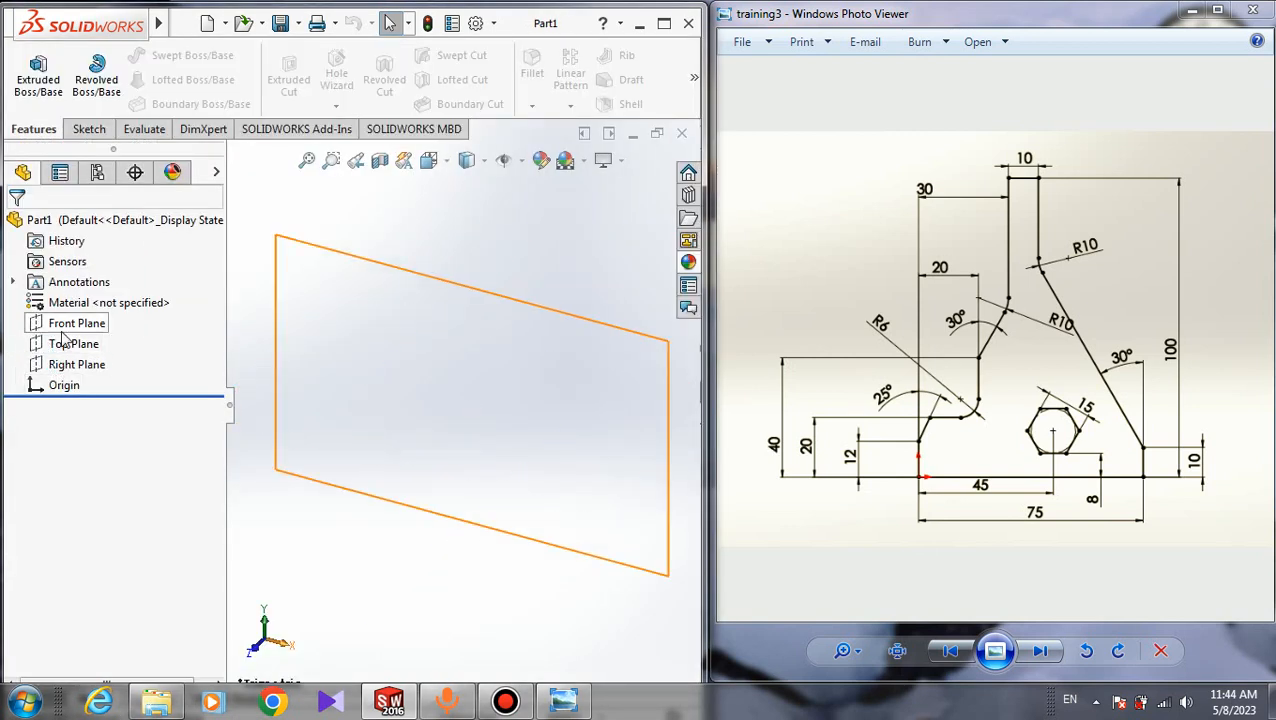
# Step: Start a new sketch on the Front Plane
pyautogui.click(68, 324)
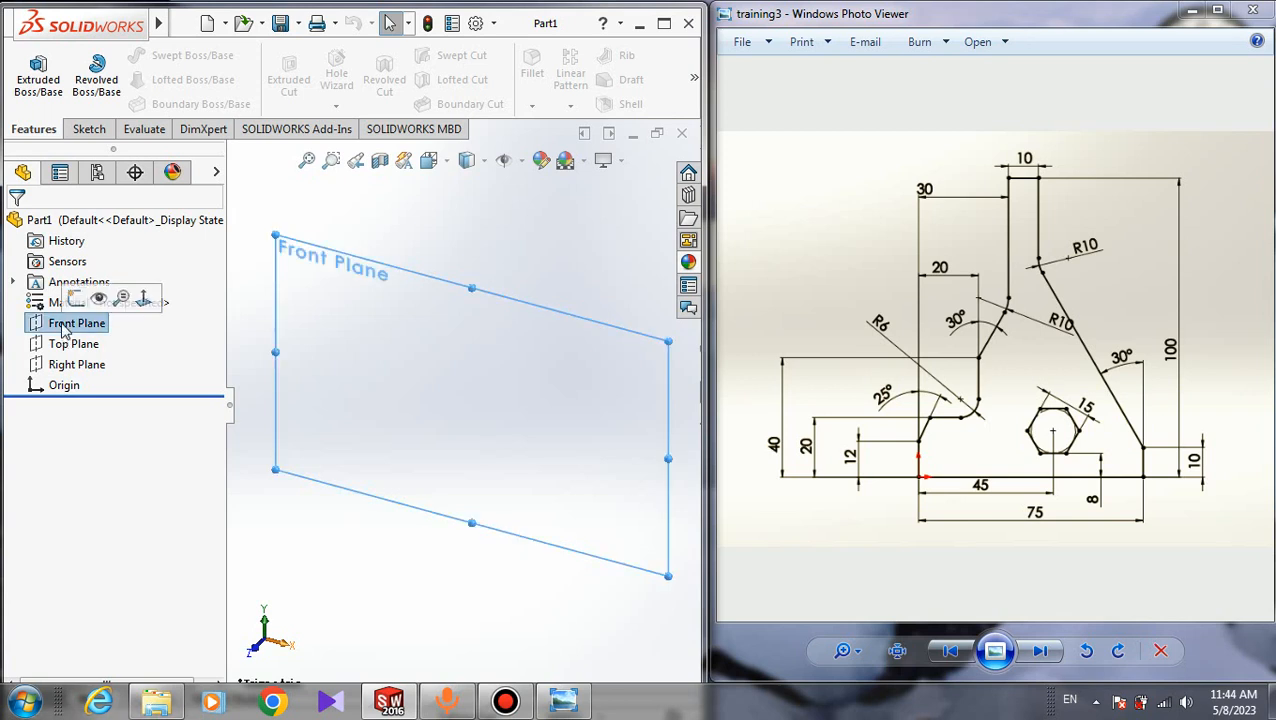
pyautogui.click(78, 300)
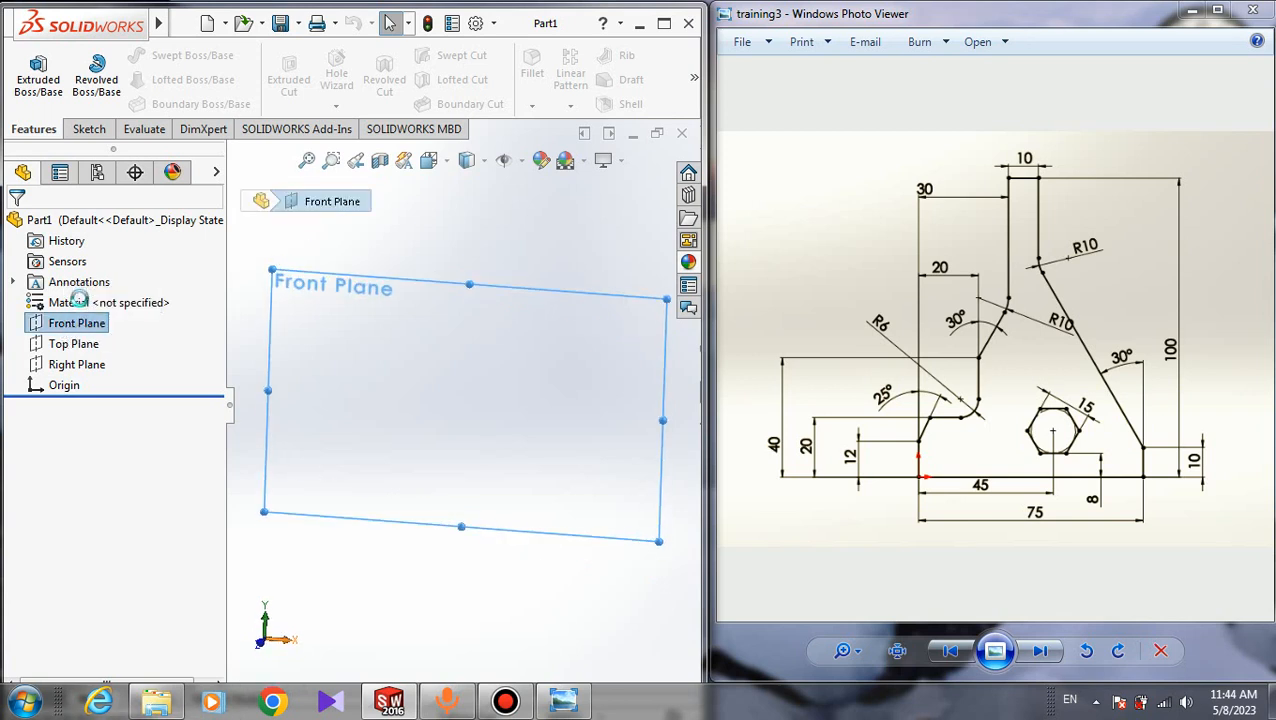
pyautogui.click(467, 285)
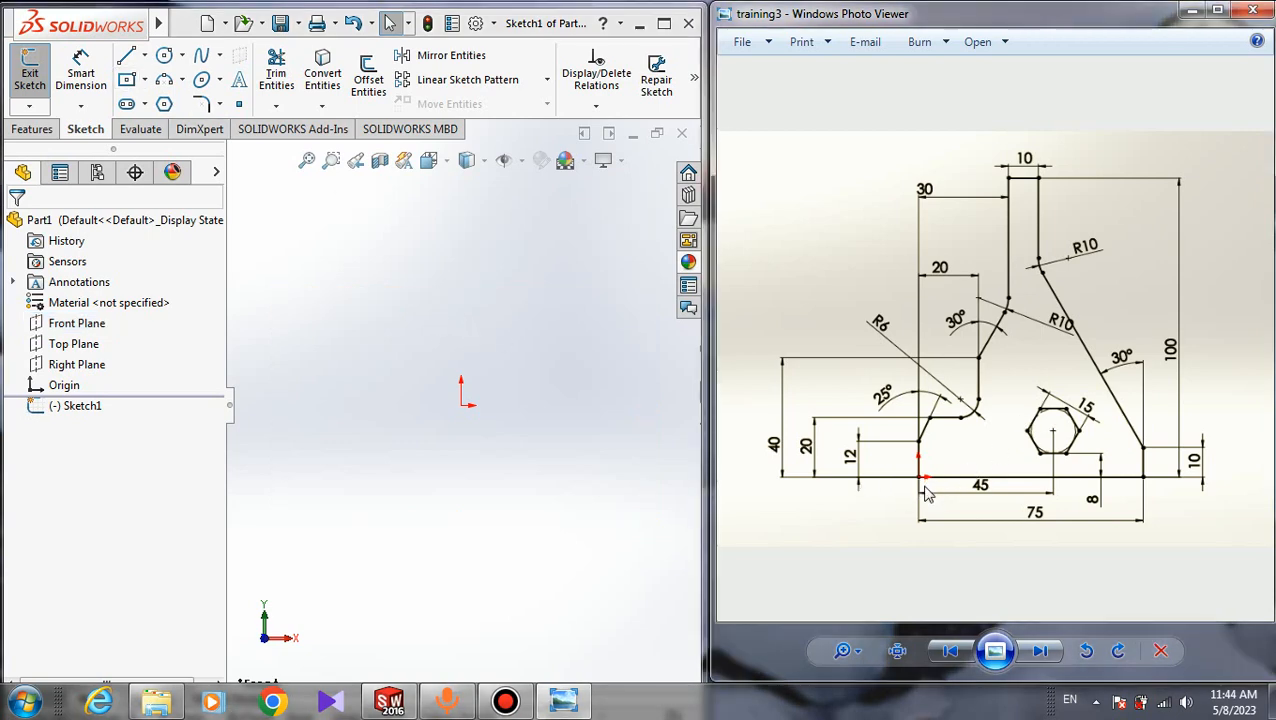
# Step: Sketch connected lines from the origin: a vertical one about 28 long, one sloping up to the right, and a horizontal one
pyautogui.scroll(4, 925, 490)
pyautogui.scroll(-5, 956, 502)
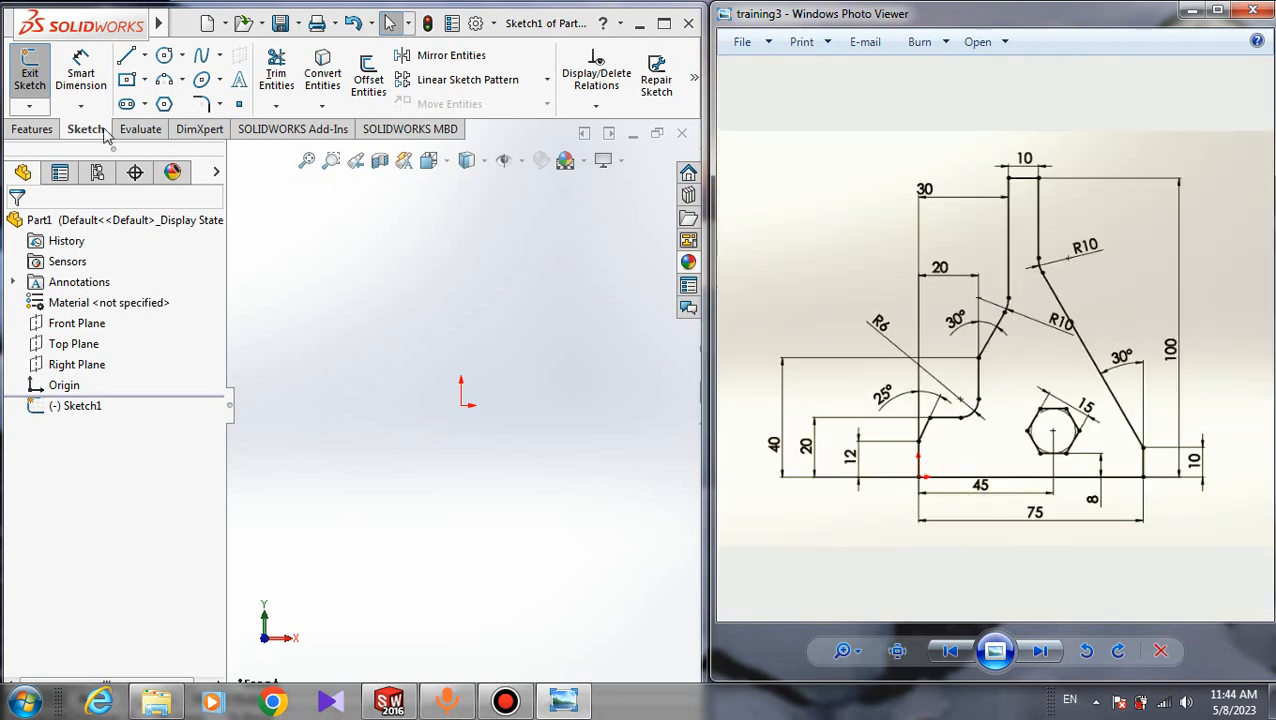
pyautogui.click(126, 55)
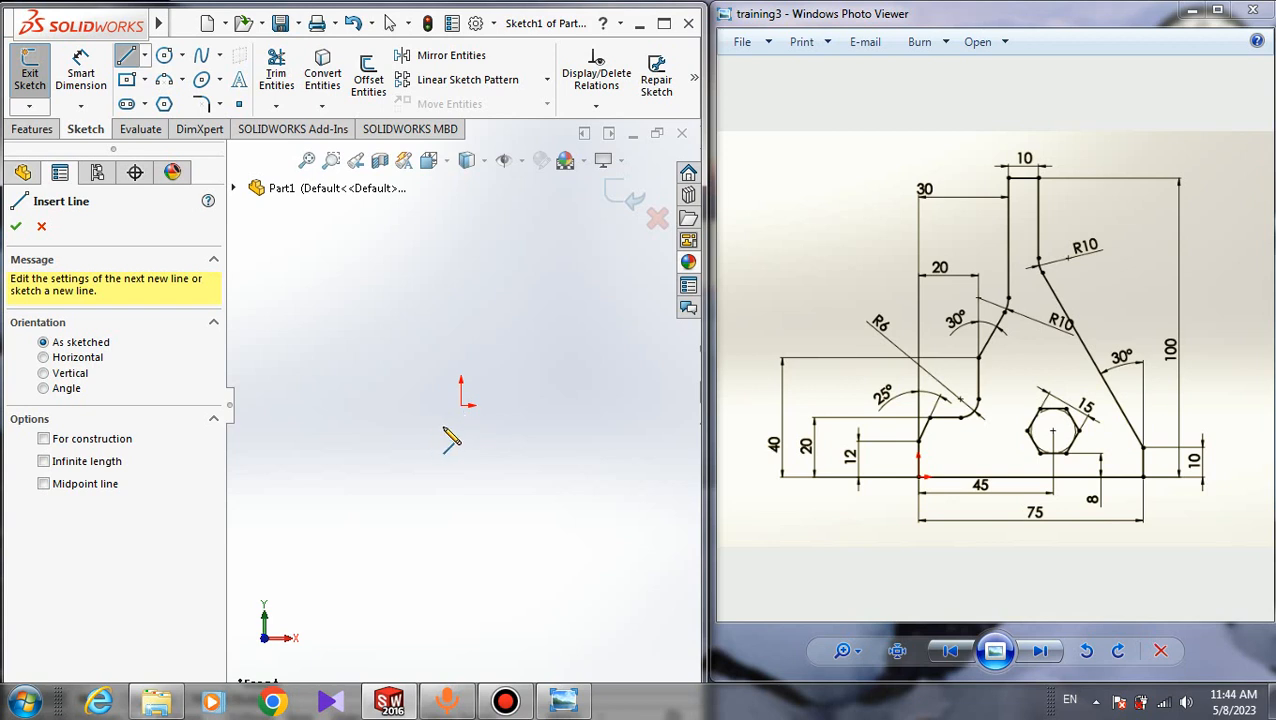
pyautogui.click(461, 405)
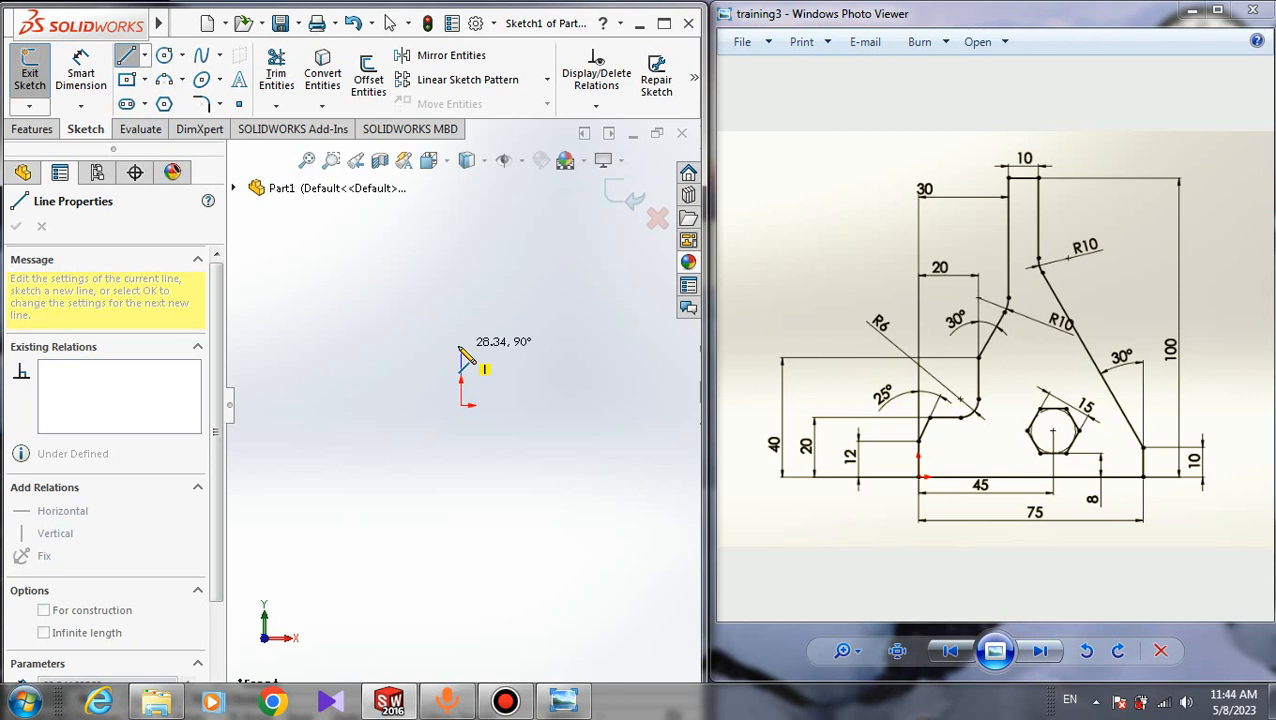
pyautogui.click(461, 346)
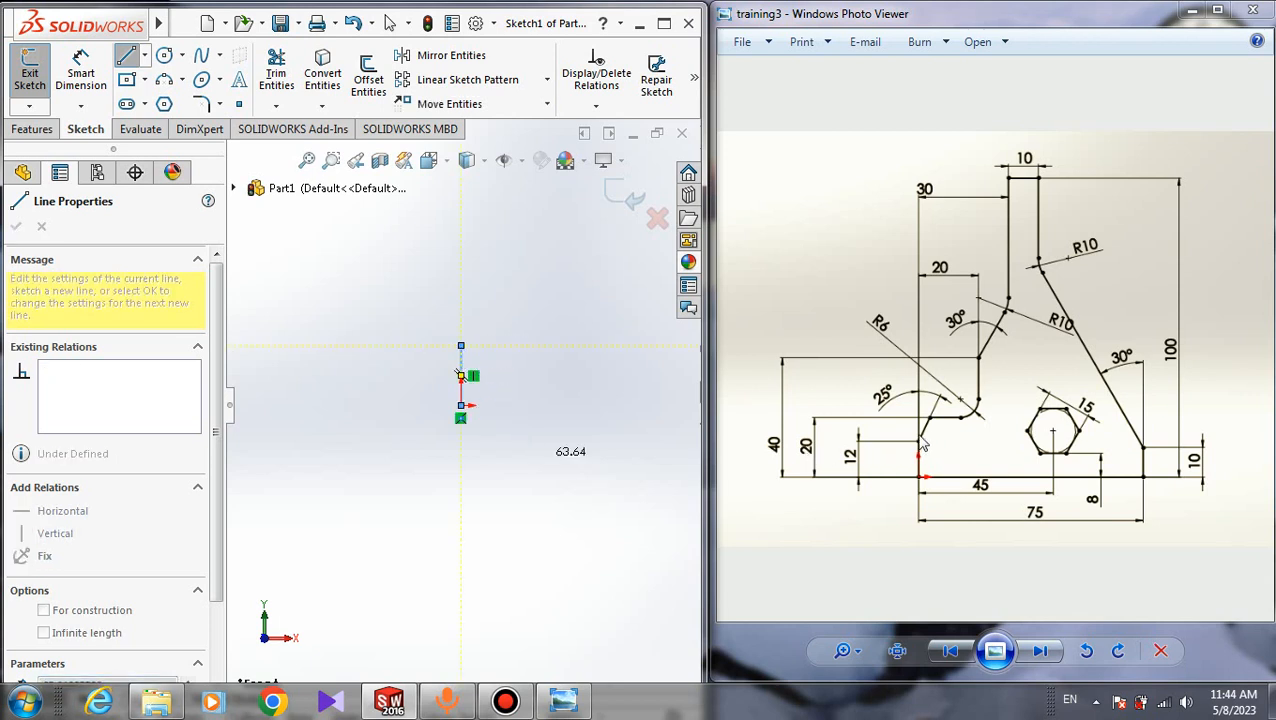
pyautogui.click(505, 302)
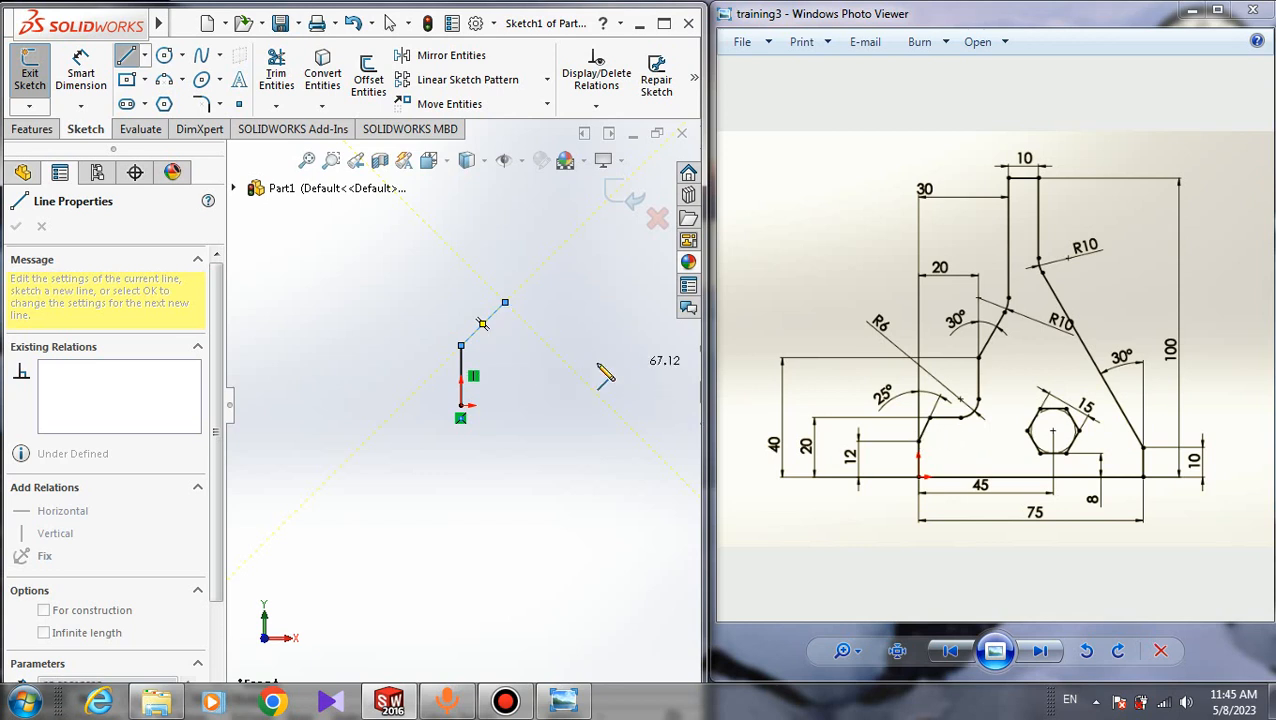
pyautogui.click(574, 302)
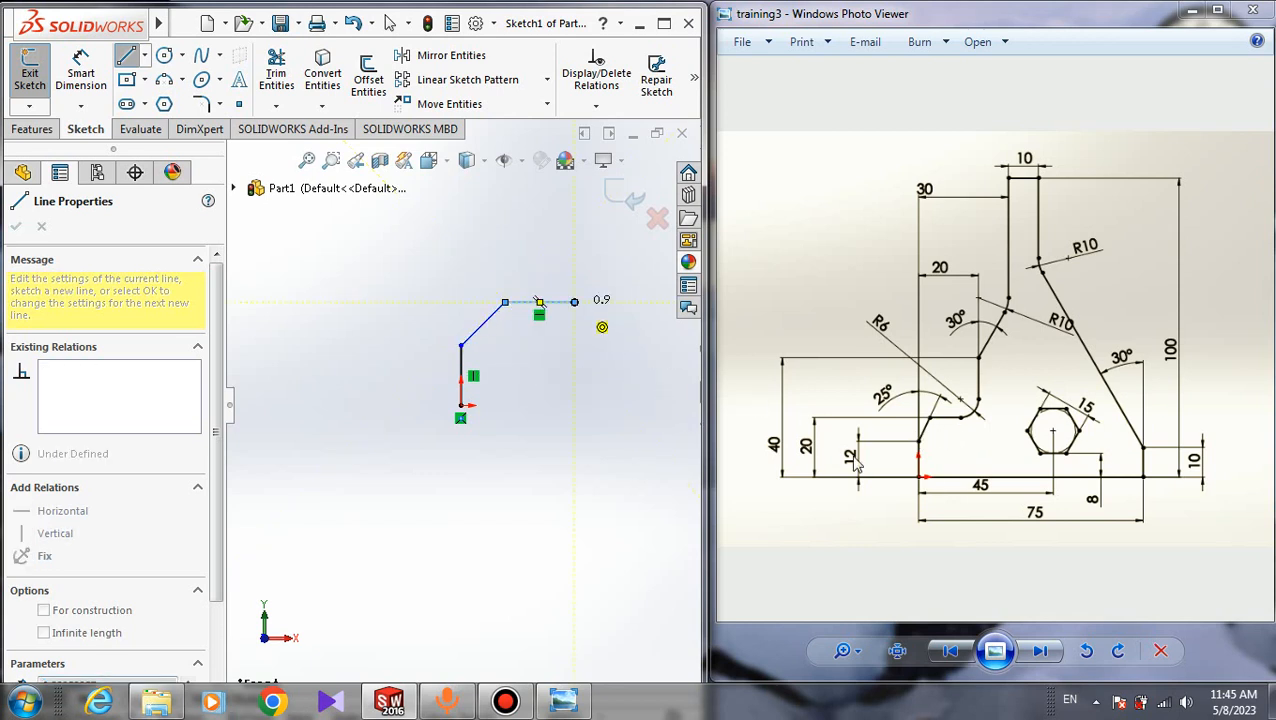
# Step: Add a three-point arc curving upward from the horizontal line's right end, with a chord of about 29
pyautogui.click(164, 79)
pyautogui.scroll(-2, 595, 355)
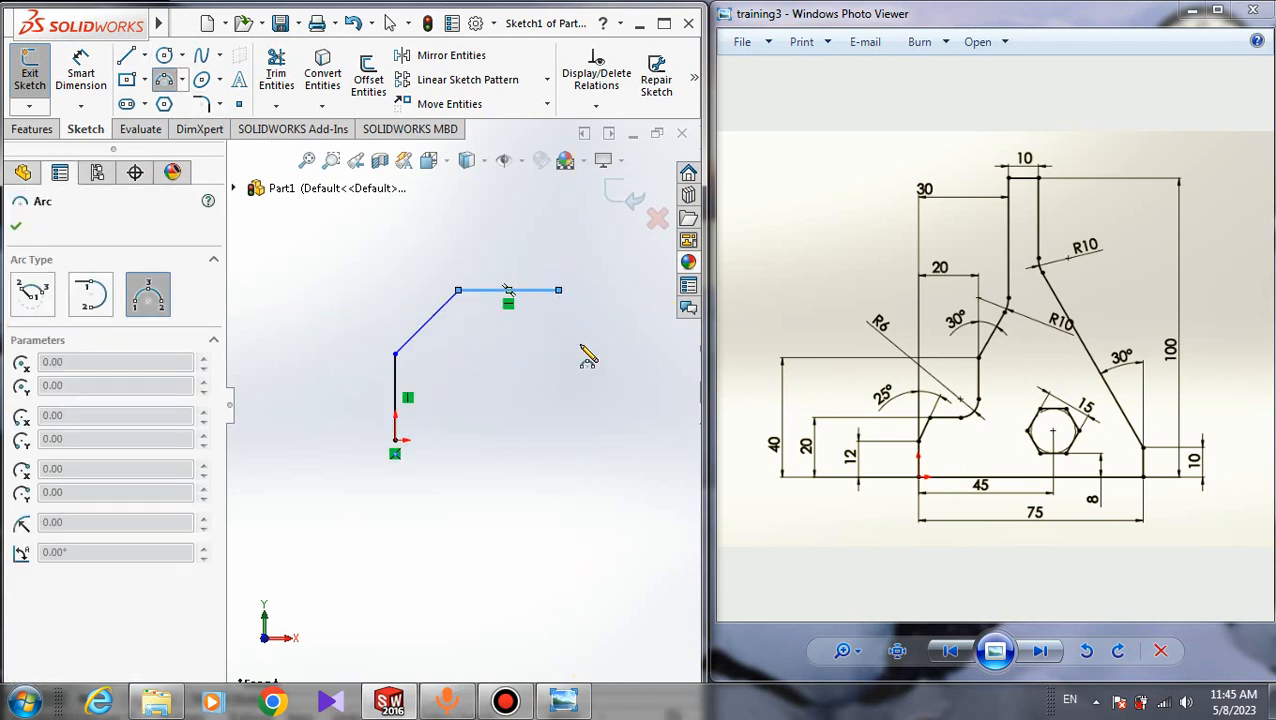
pyautogui.click(559, 291)
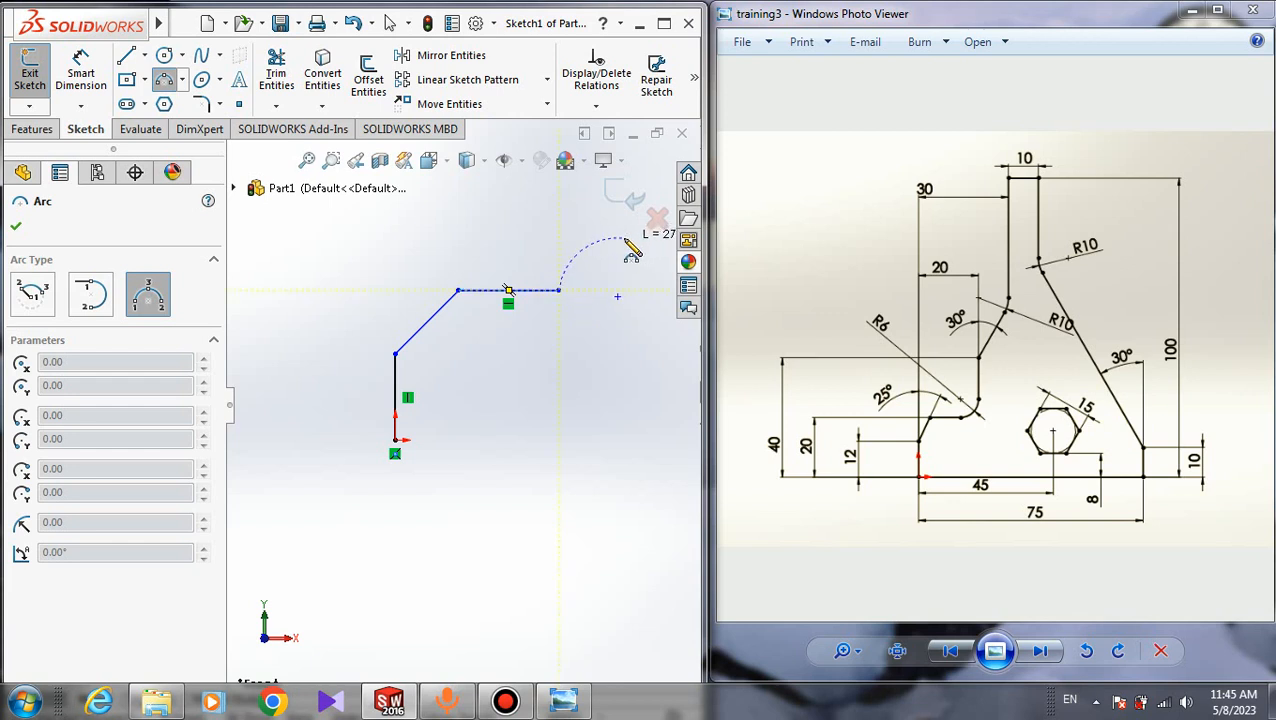
pyautogui.scroll(1, 609, 254)
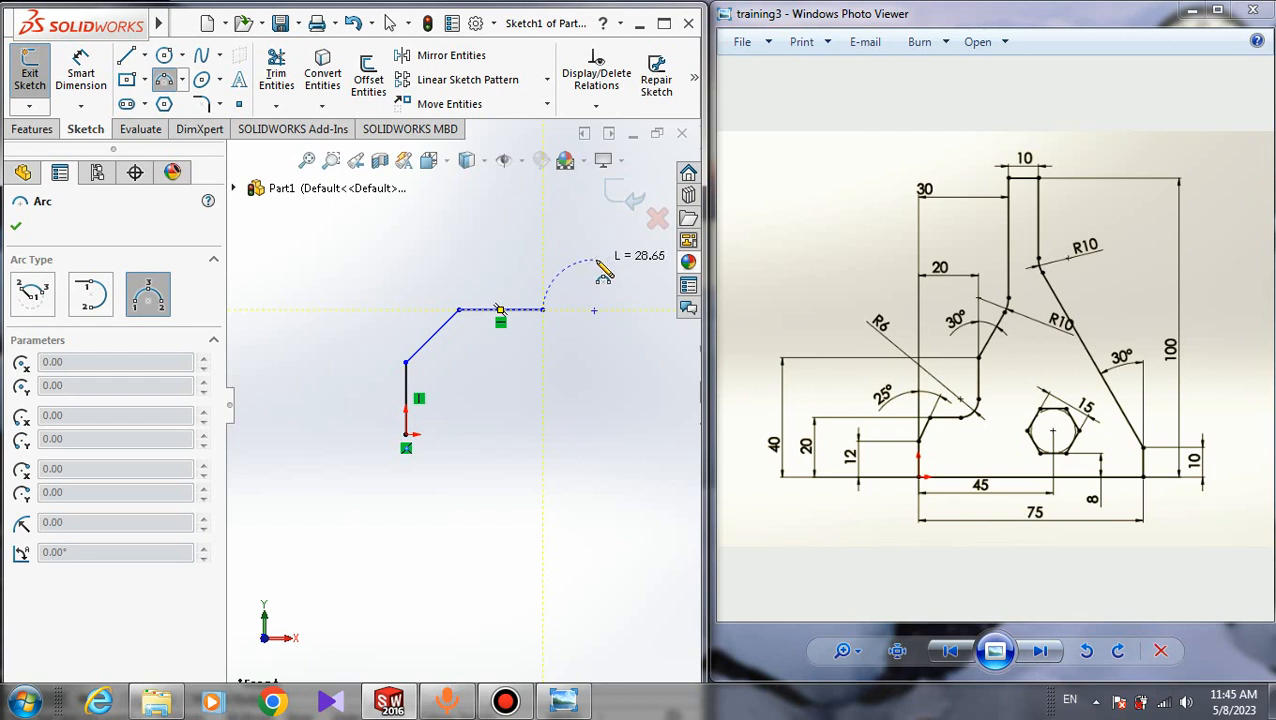
pyautogui.click(596, 259)
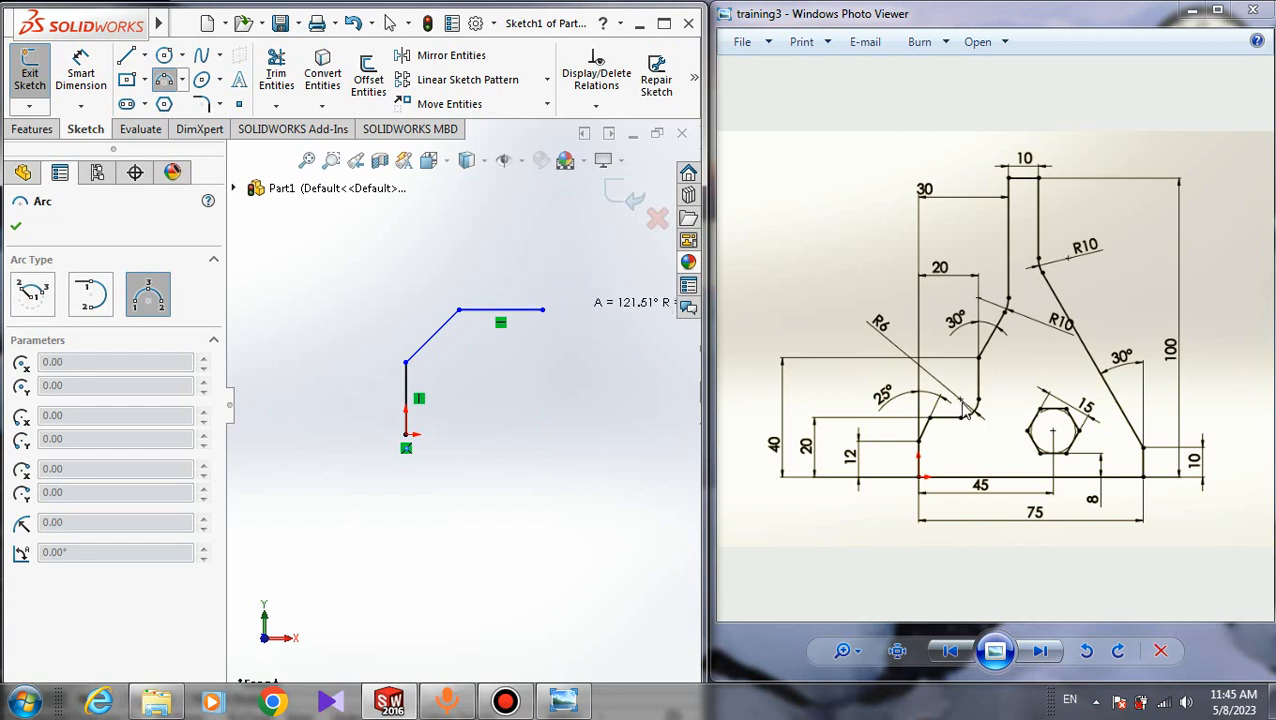
pyautogui.click(581, 298)
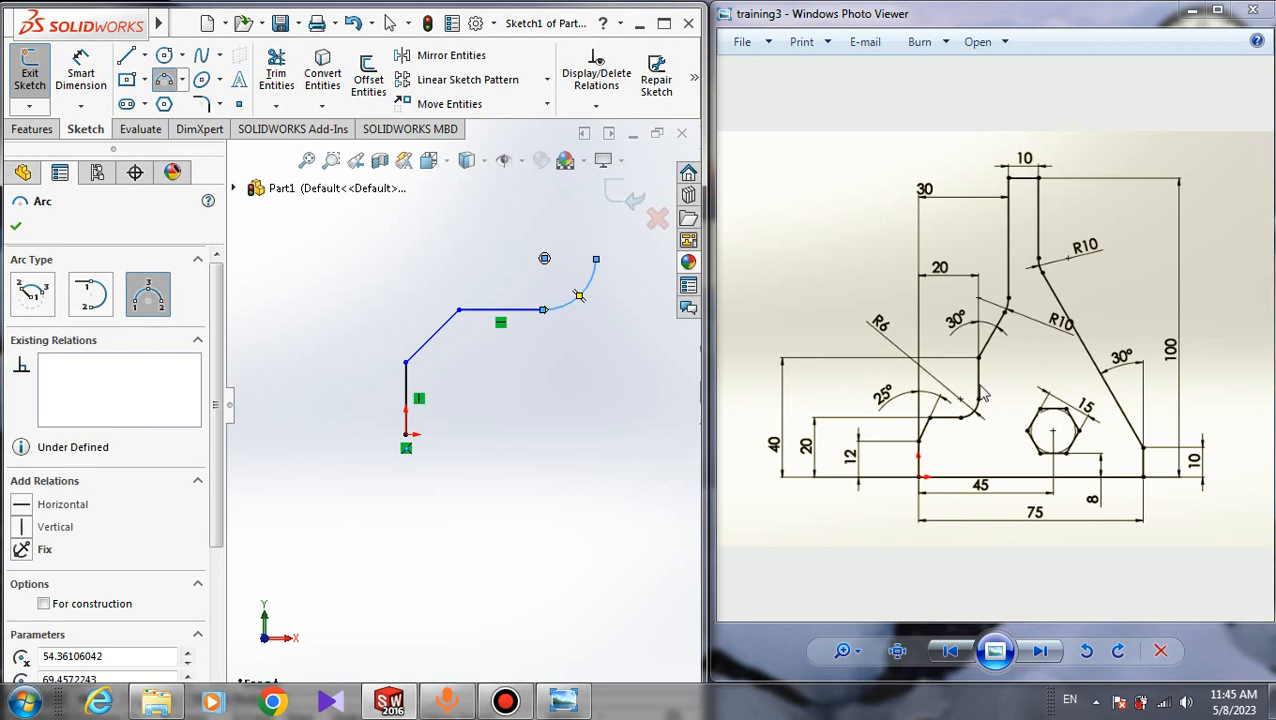
# Step: Sketch a vertical line upward from the arc's upper end, followed by a line sloping up to the right
pyautogui.click(126, 57)
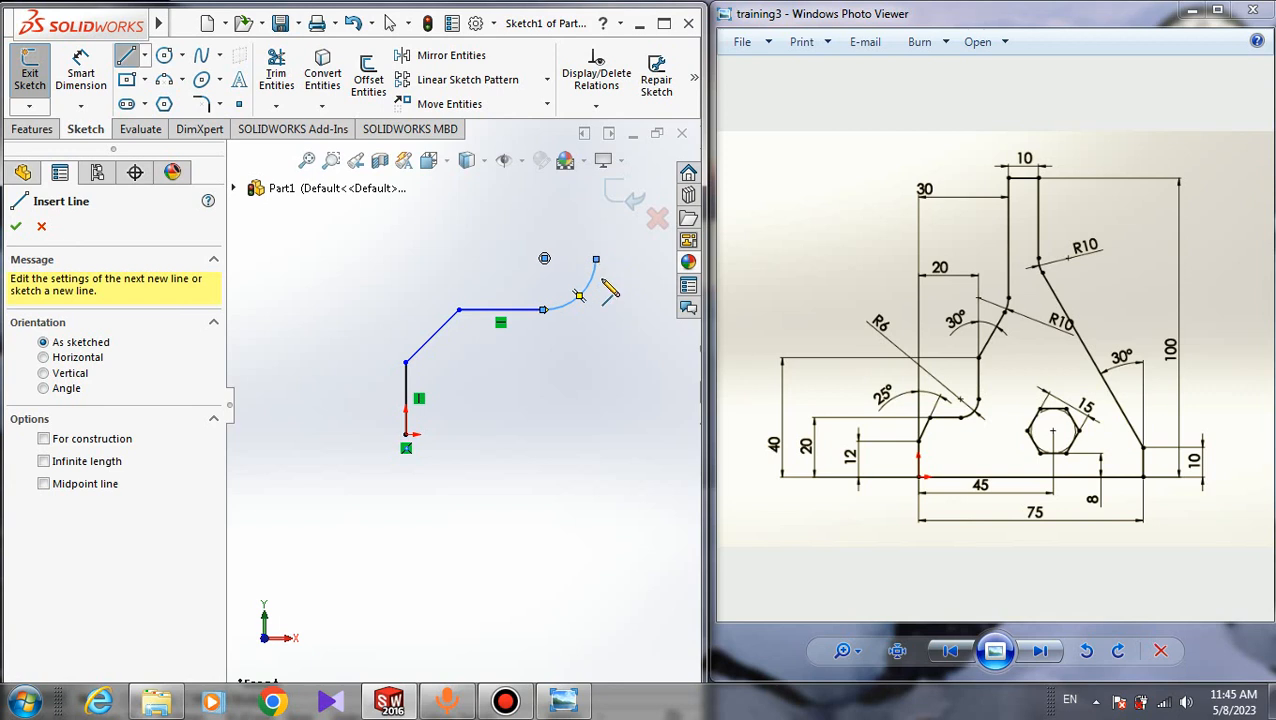
pyautogui.scroll(-10, 565, 292)
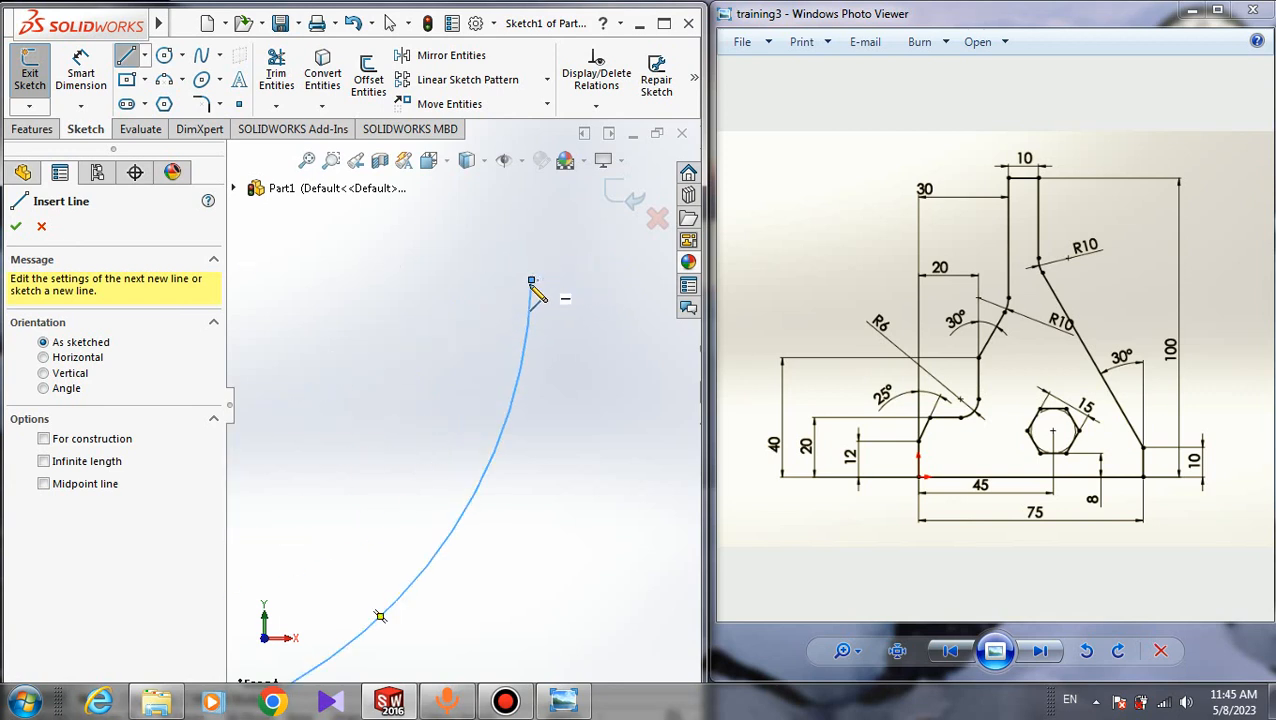
pyautogui.click(531, 282)
pyautogui.scroll(5, 498, 322)
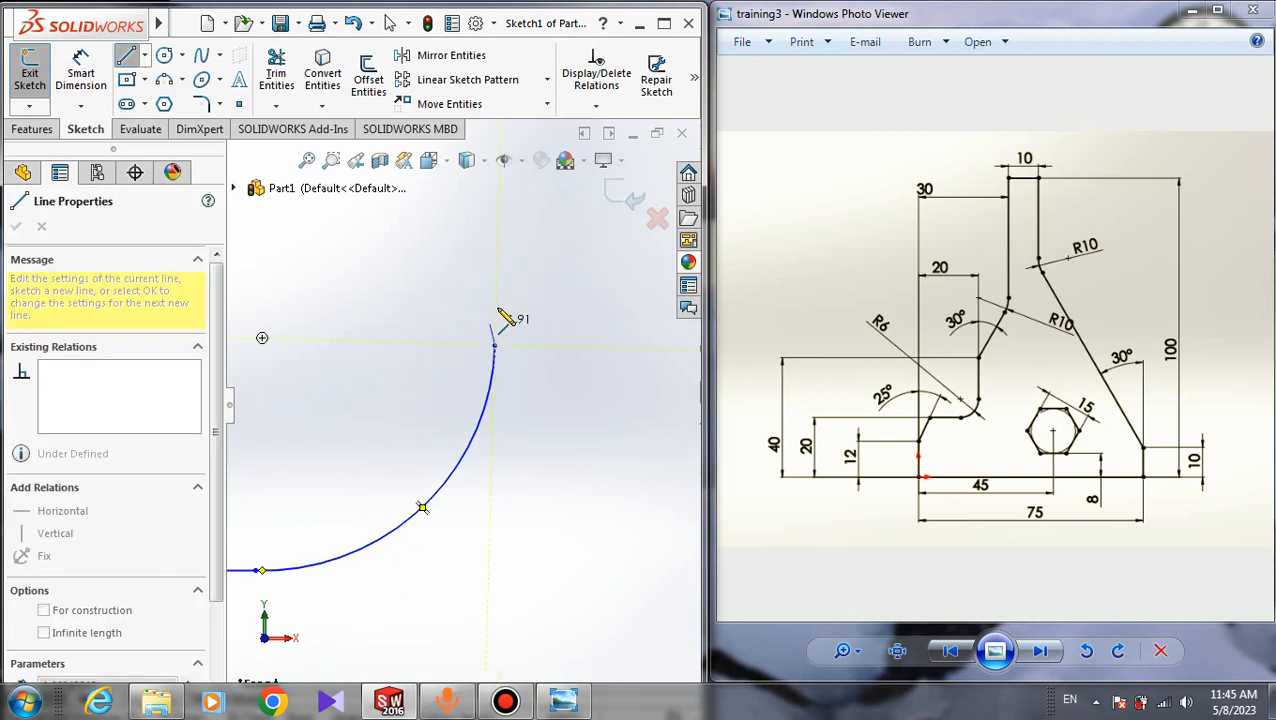
pyautogui.scroll(1, 389, 350)
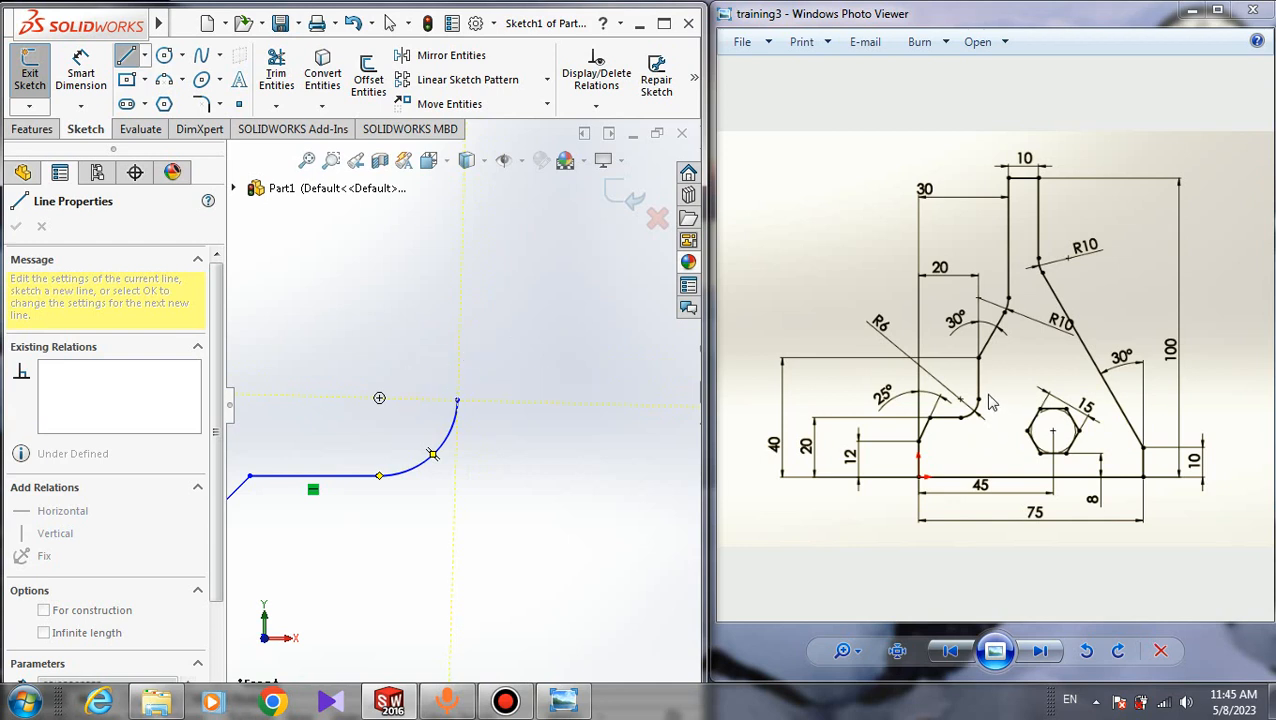
pyautogui.click(460, 277)
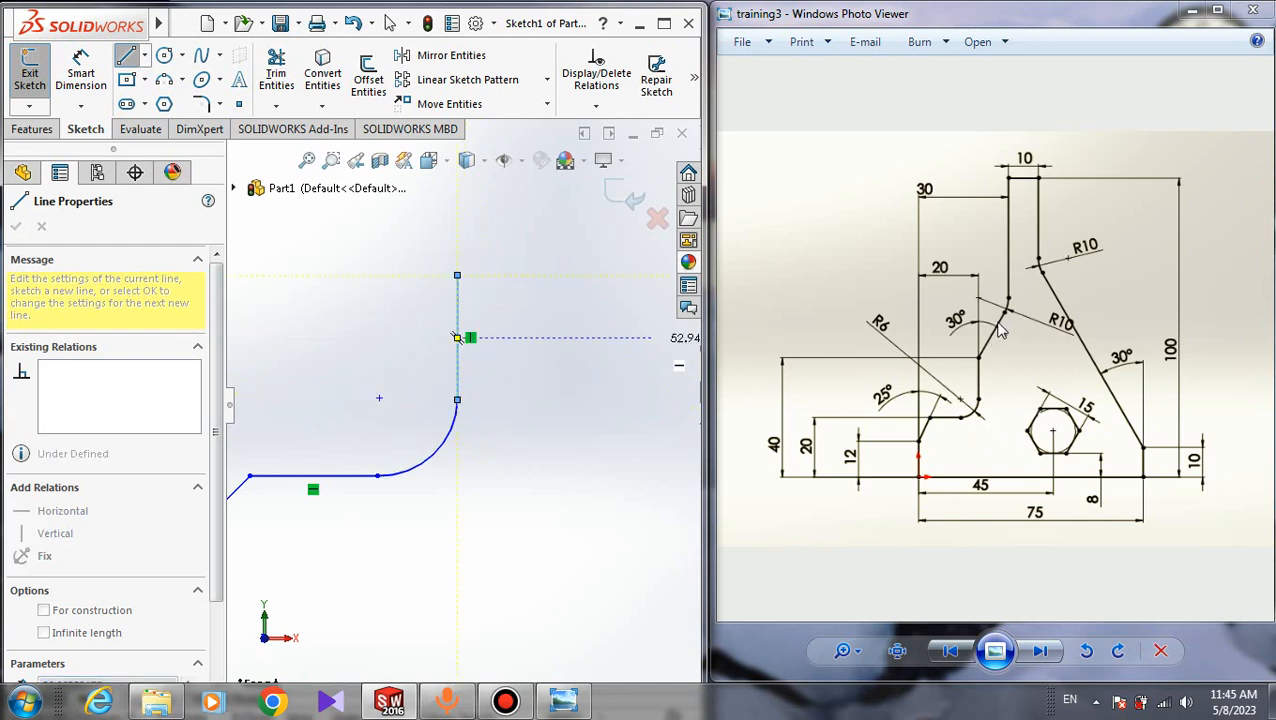
pyautogui.click(531, 189)
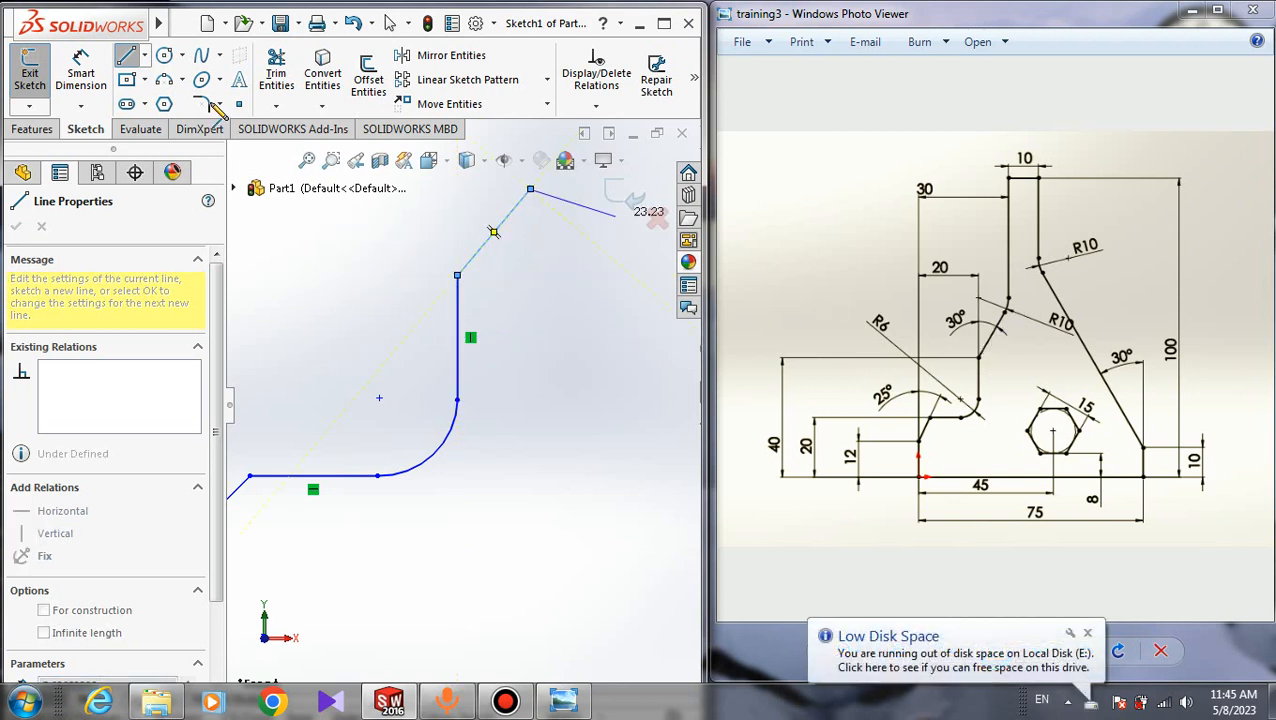
# Step: Add a three-point arc bending upward from the upper end of the second sloped line
pyautogui.click(165, 85)
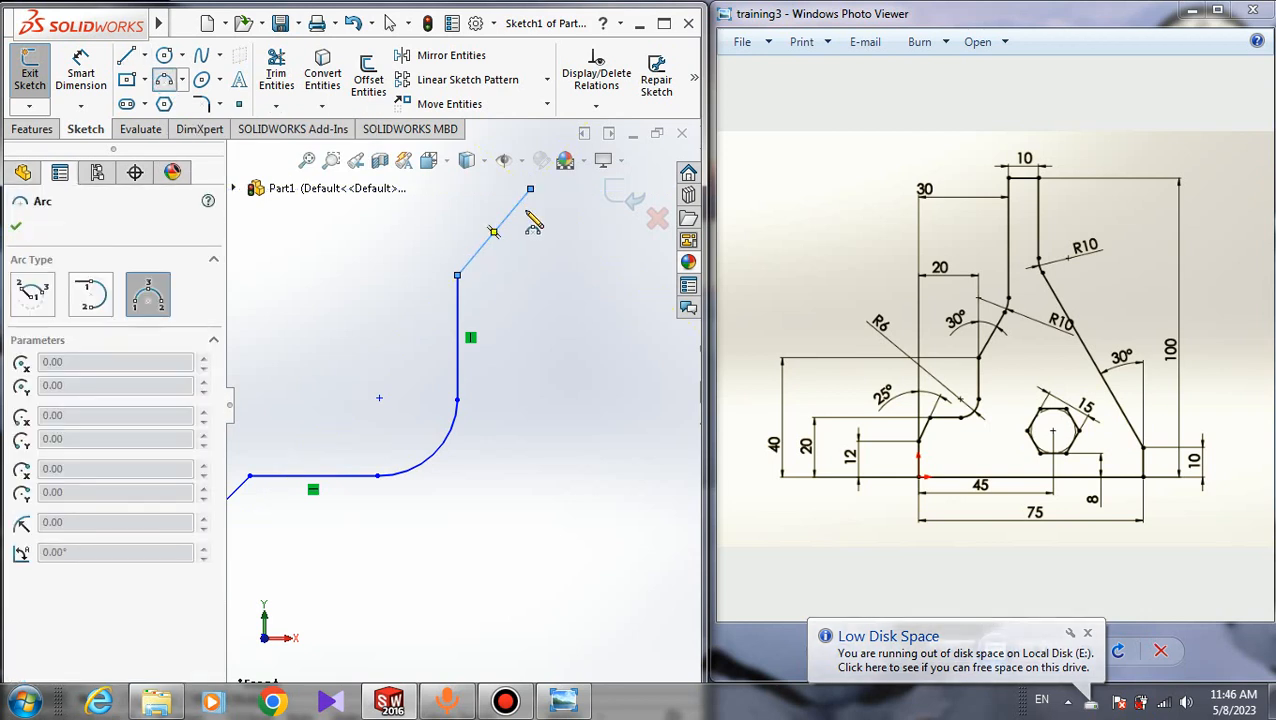
pyautogui.scroll(-5, 510, 240)
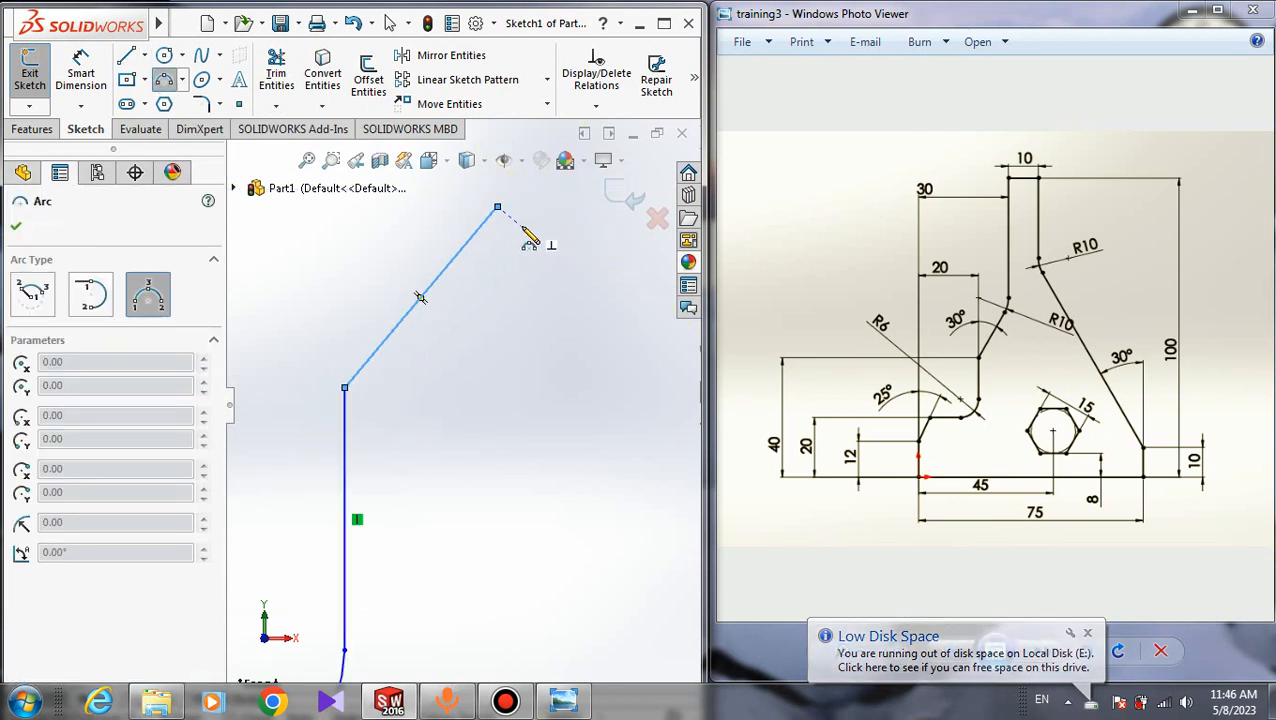
pyautogui.click(469, 243)
pyautogui.scroll(5, 490, 258)
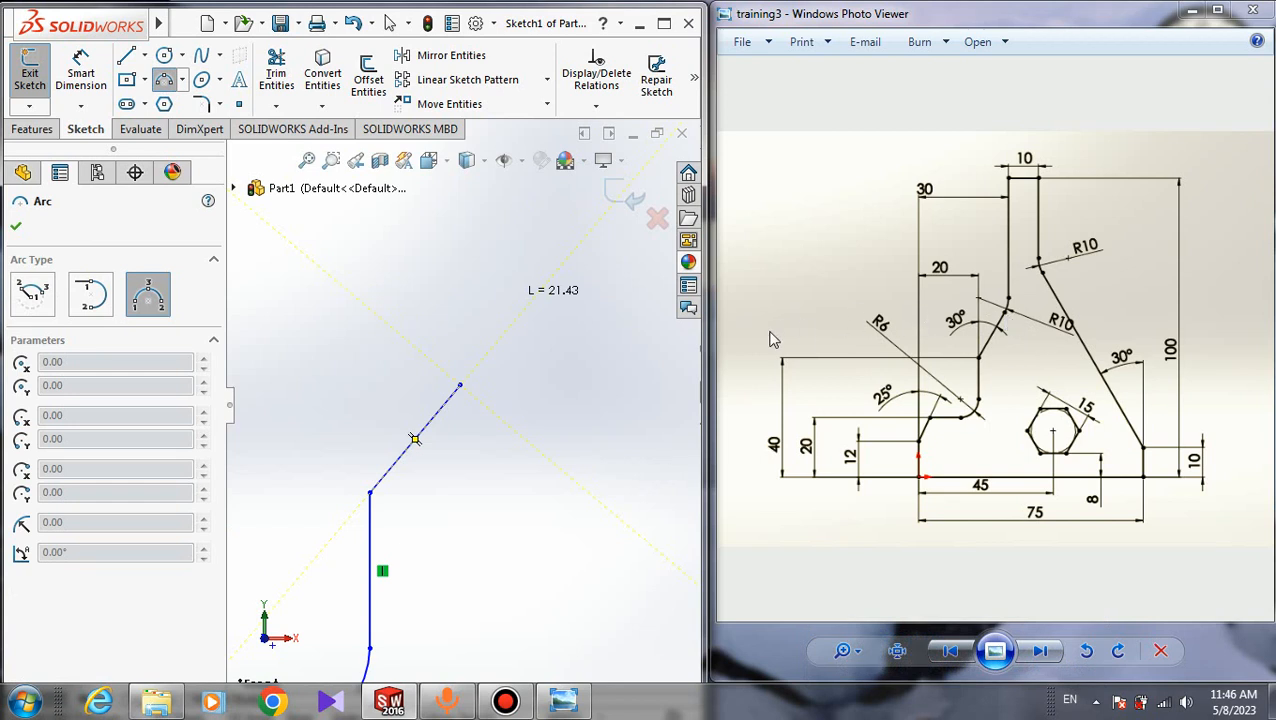
pyautogui.click(548, 266)
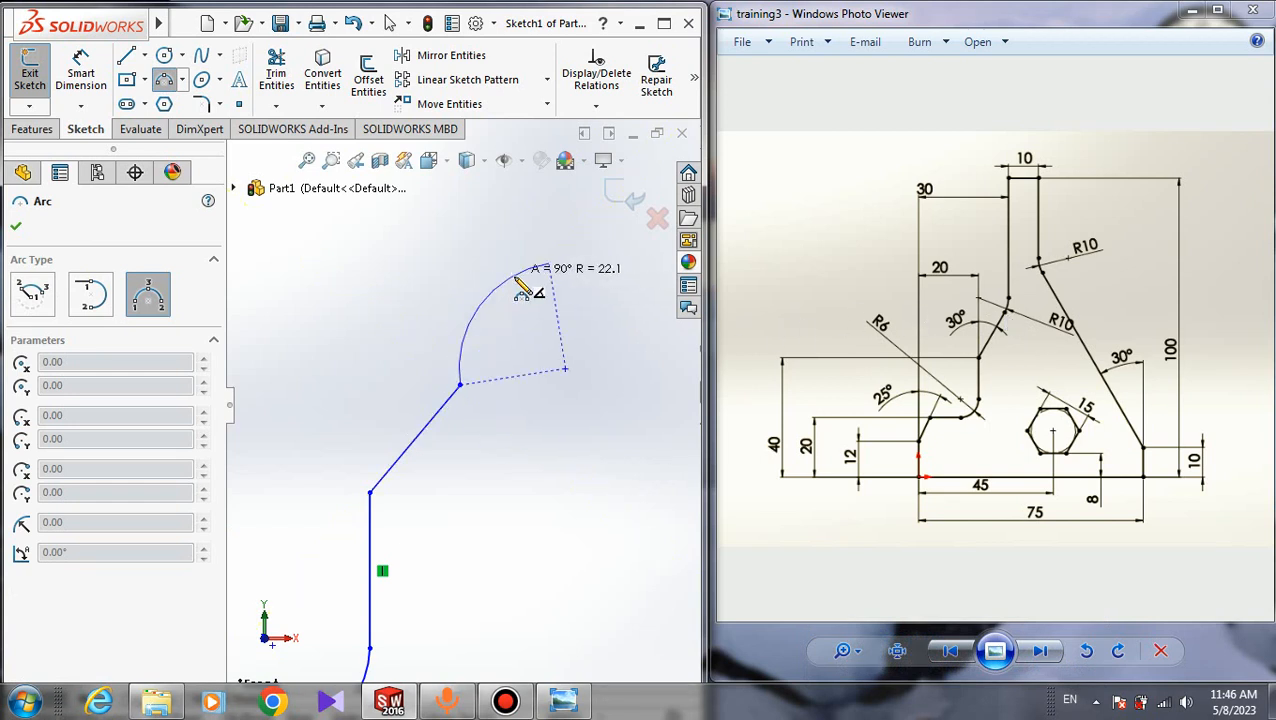
pyautogui.click(513, 331)
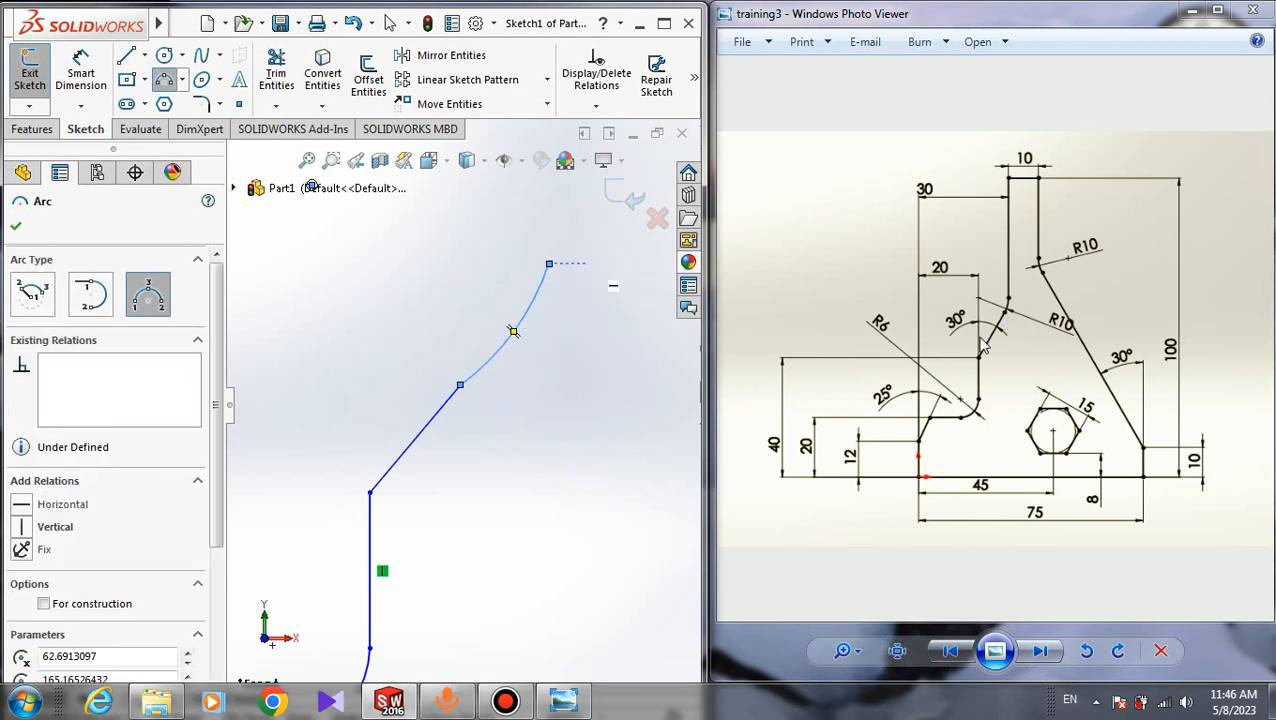
# Step: Sketch a vertical line about 72 long up from the second arc, a short horizontal top edge, and a vertical line back down
pyautogui.click(126, 55)
pyautogui.scroll(5, 515, 420)
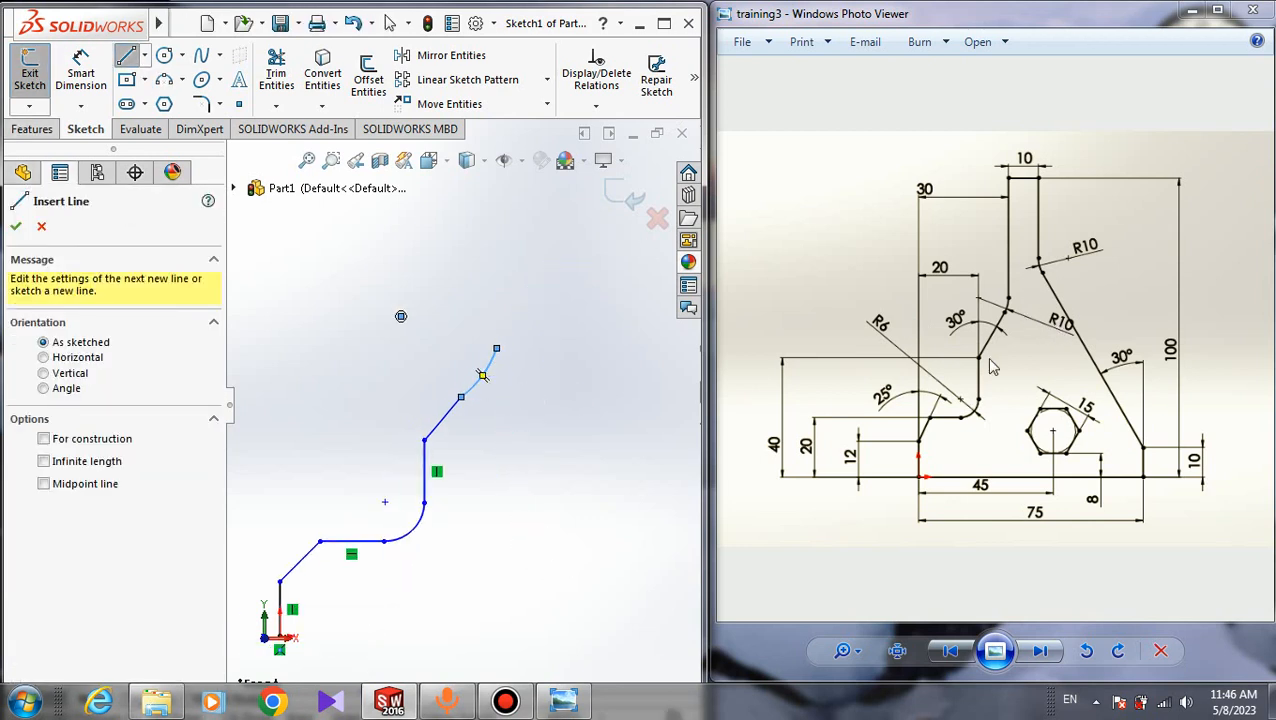
pyautogui.click(496, 349)
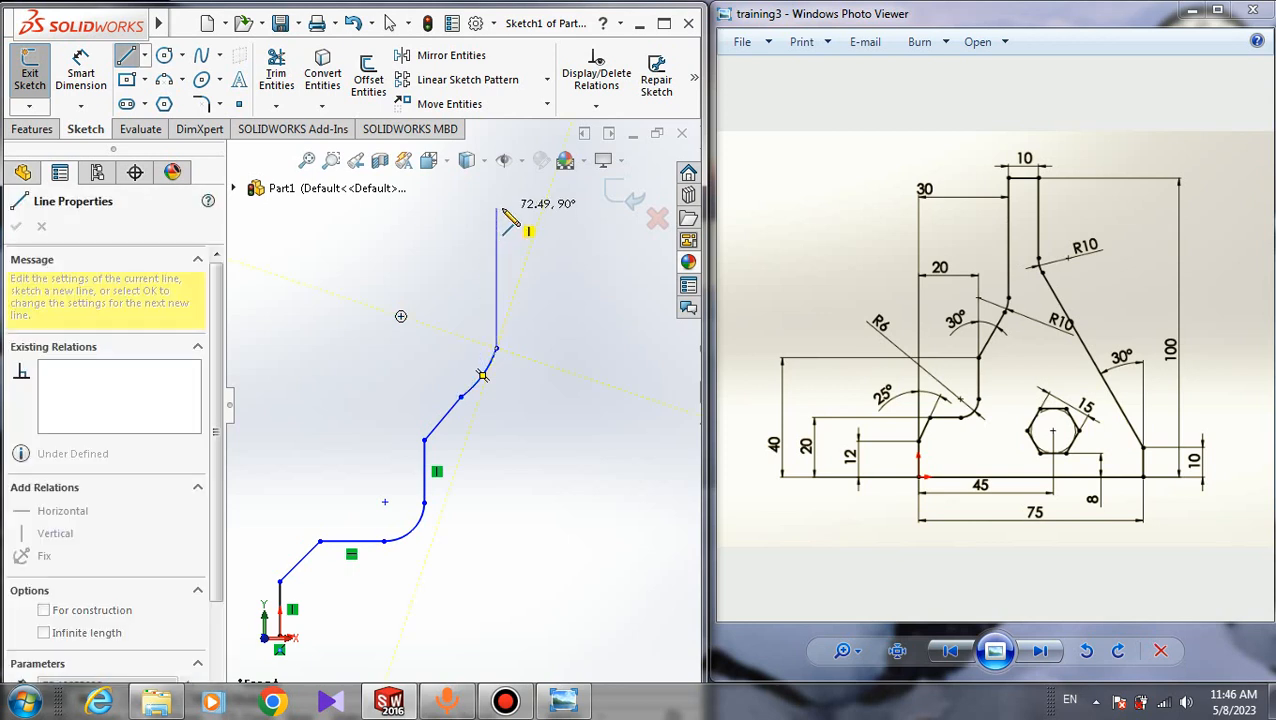
pyautogui.click(496, 207)
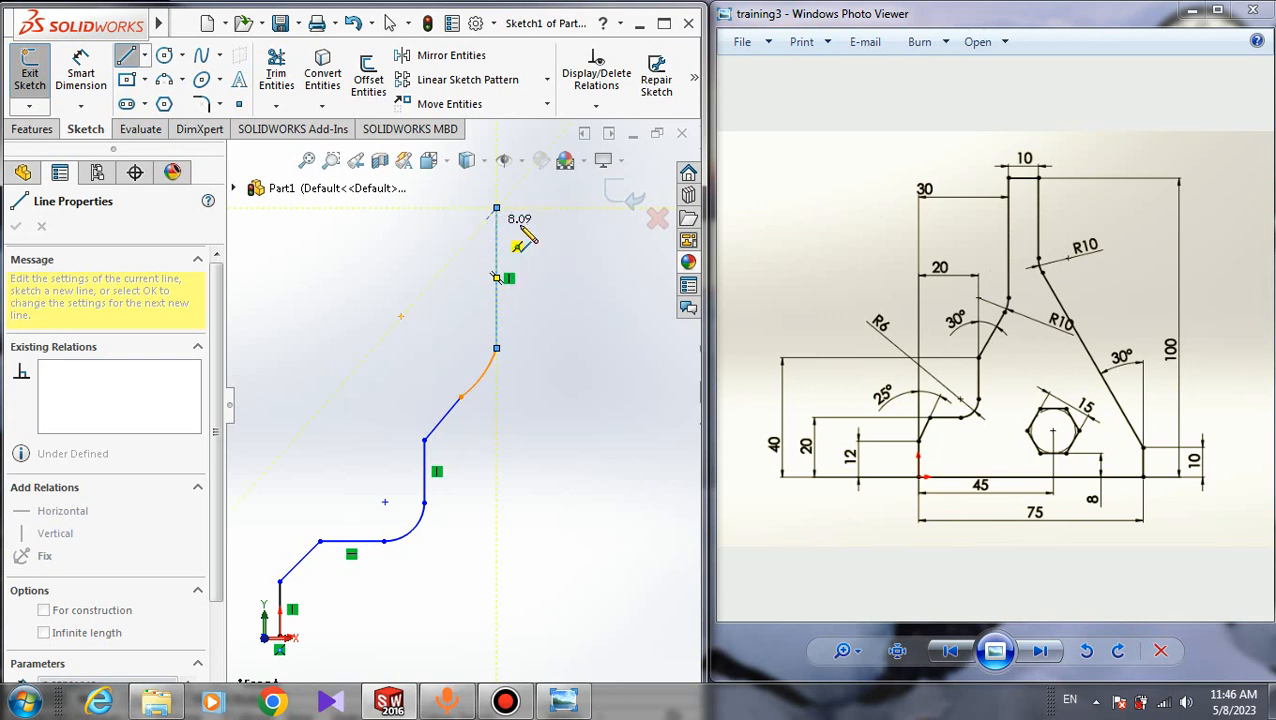
pyautogui.click(537, 207)
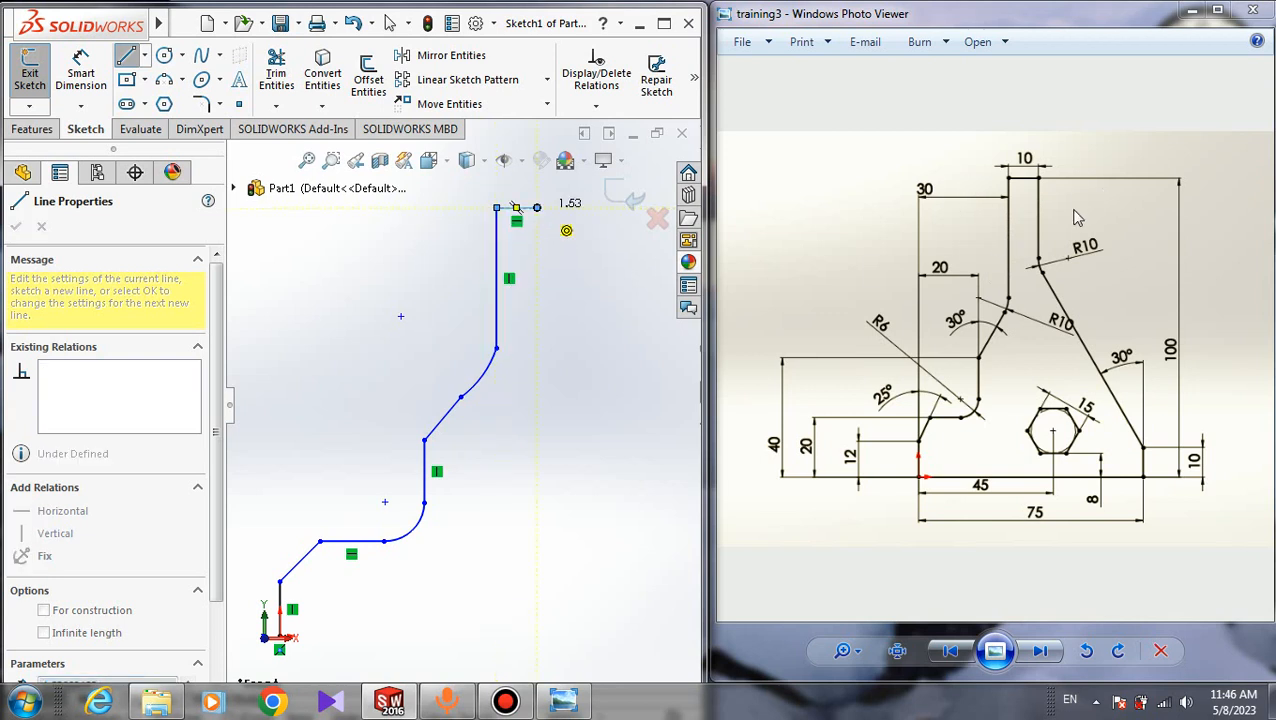
pyautogui.click(537, 331)
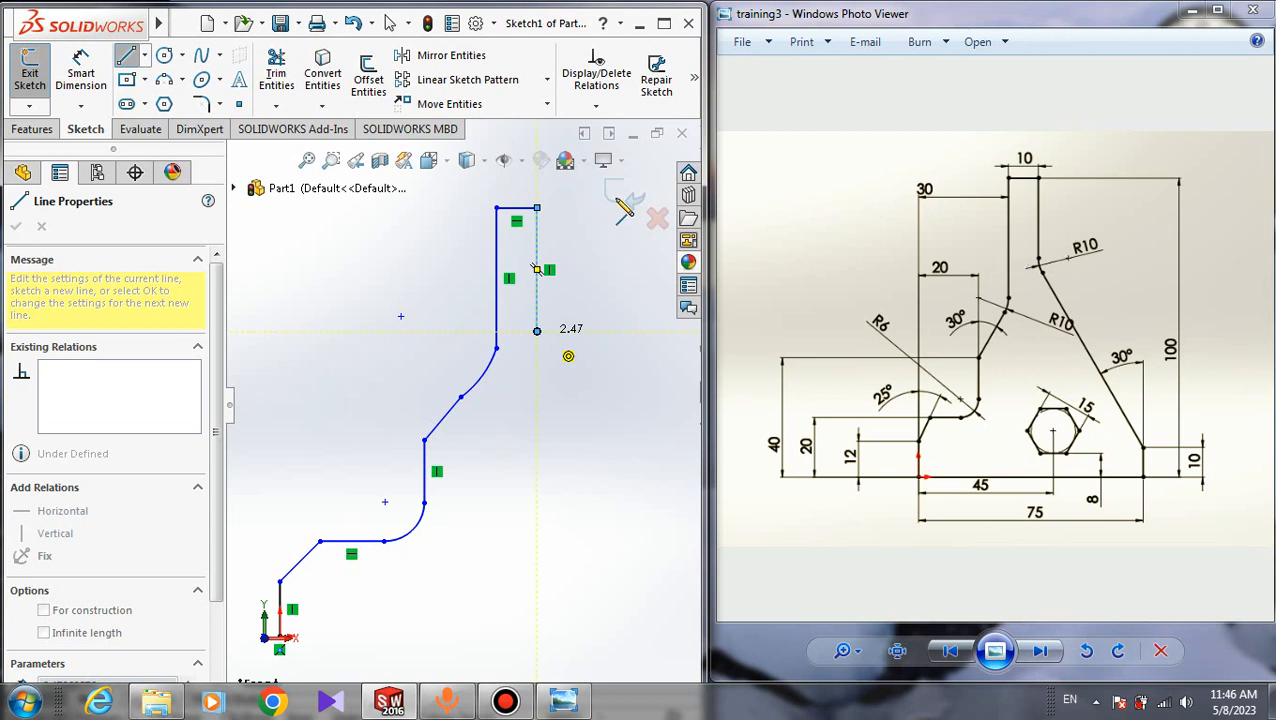
# Step: Add a three-point arc with a radius of about 30 curving down and outward from the lower end of the right vertical line
pyautogui.click(164, 79)
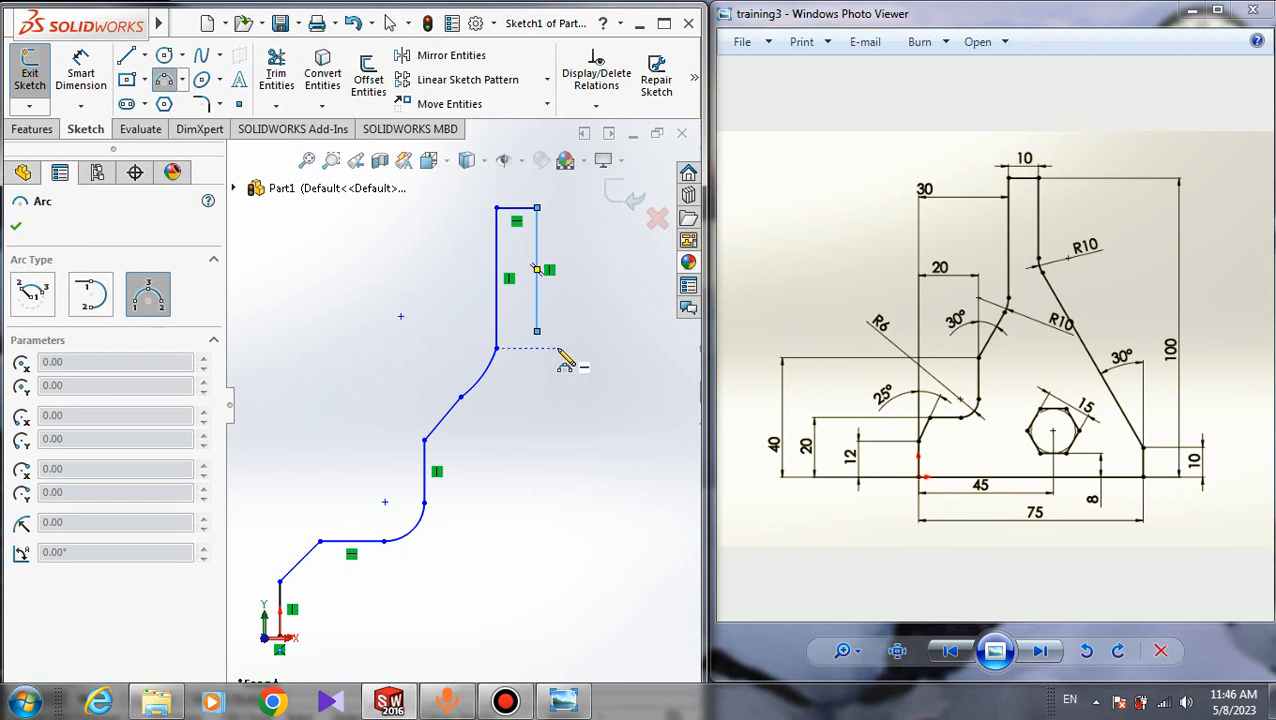
pyautogui.scroll(-5, 561, 359)
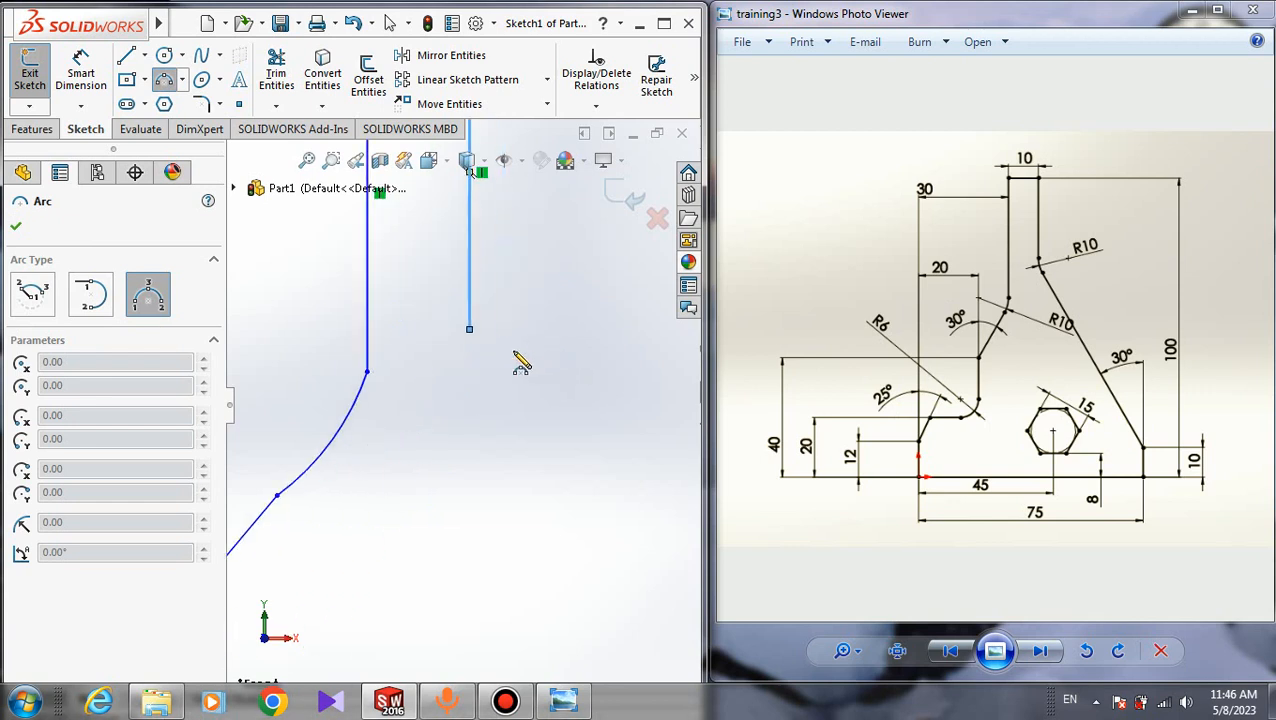
pyautogui.click(469, 329)
pyautogui.scroll(5, 476, 428)
pyautogui.click(506, 450)
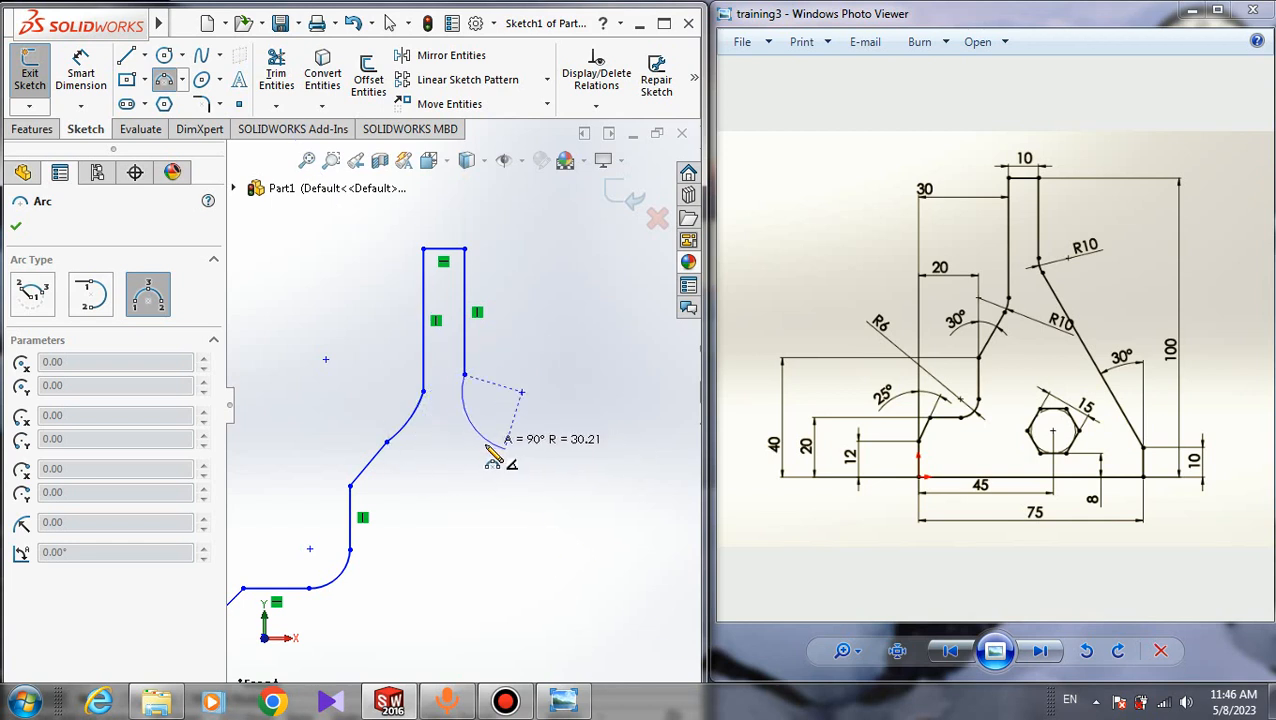
pyautogui.click(470, 420)
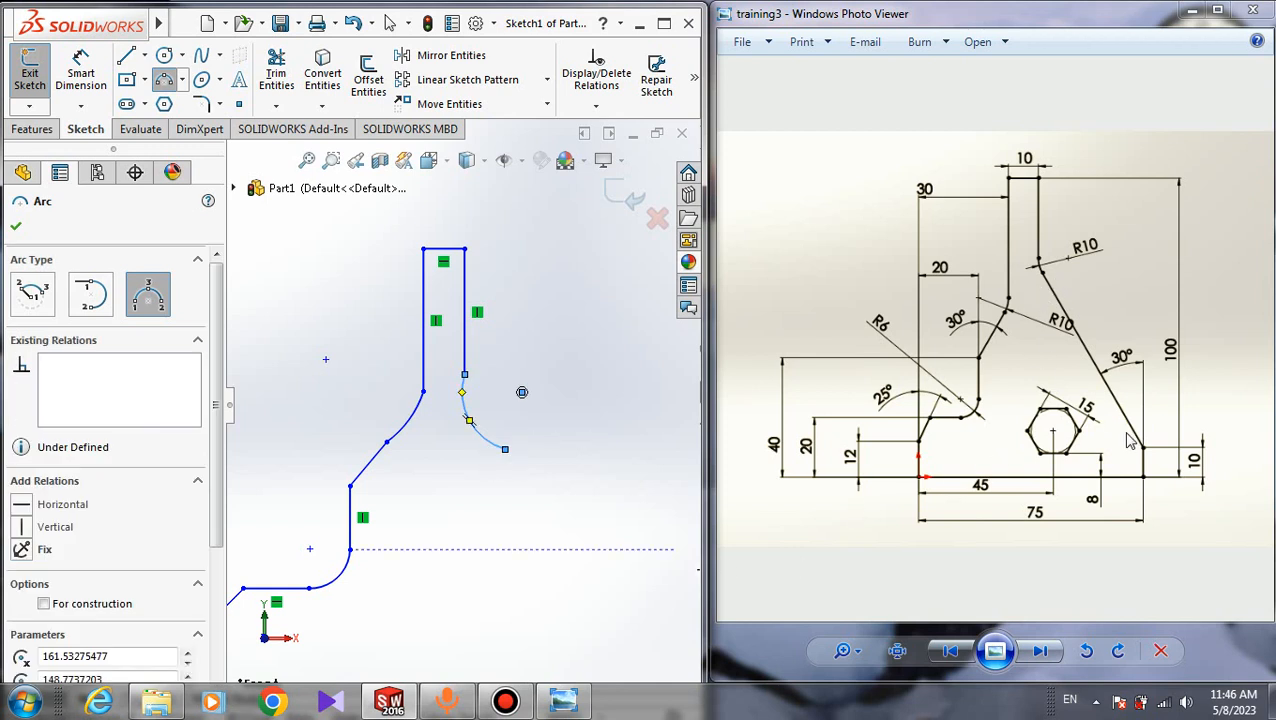
# Step: Sketch a long line sloping down to the right from the new arc's lower end, followed by a short vertical line down
pyautogui.click(126, 56)
pyautogui.scroll(-5, 500, 455)
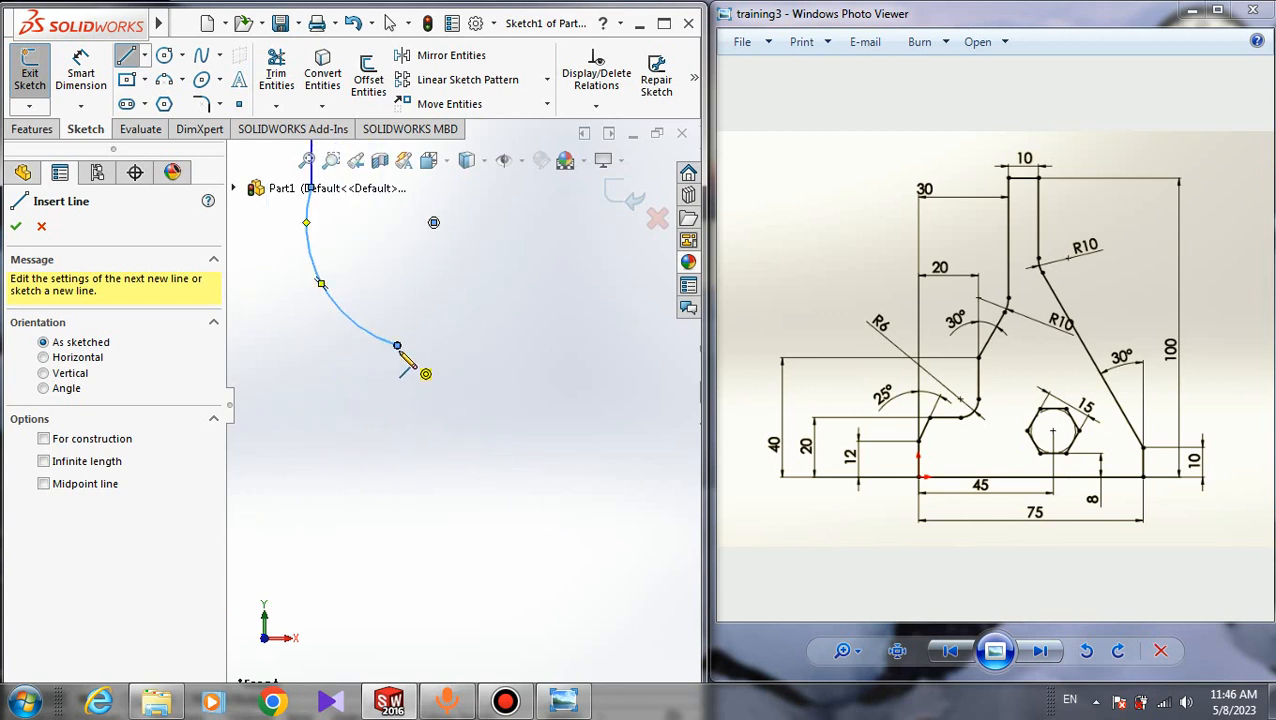
pyautogui.click(397, 347)
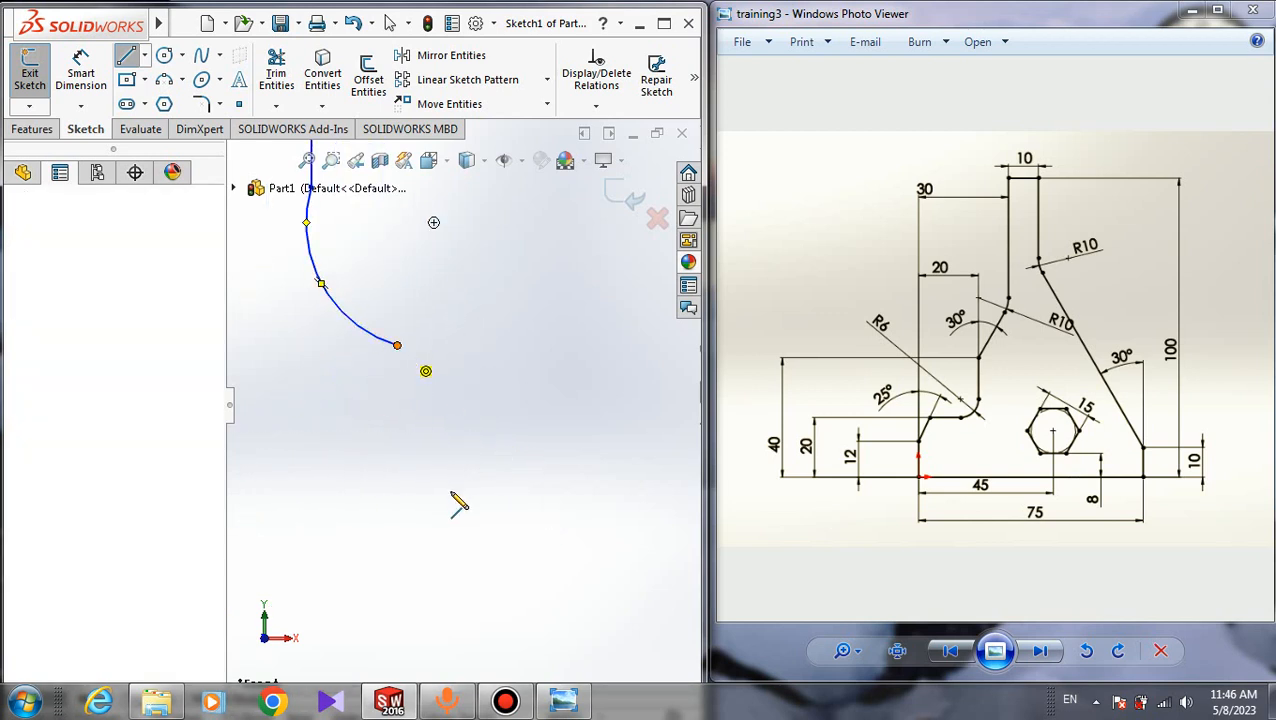
pyautogui.scroll(5, 484, 560)
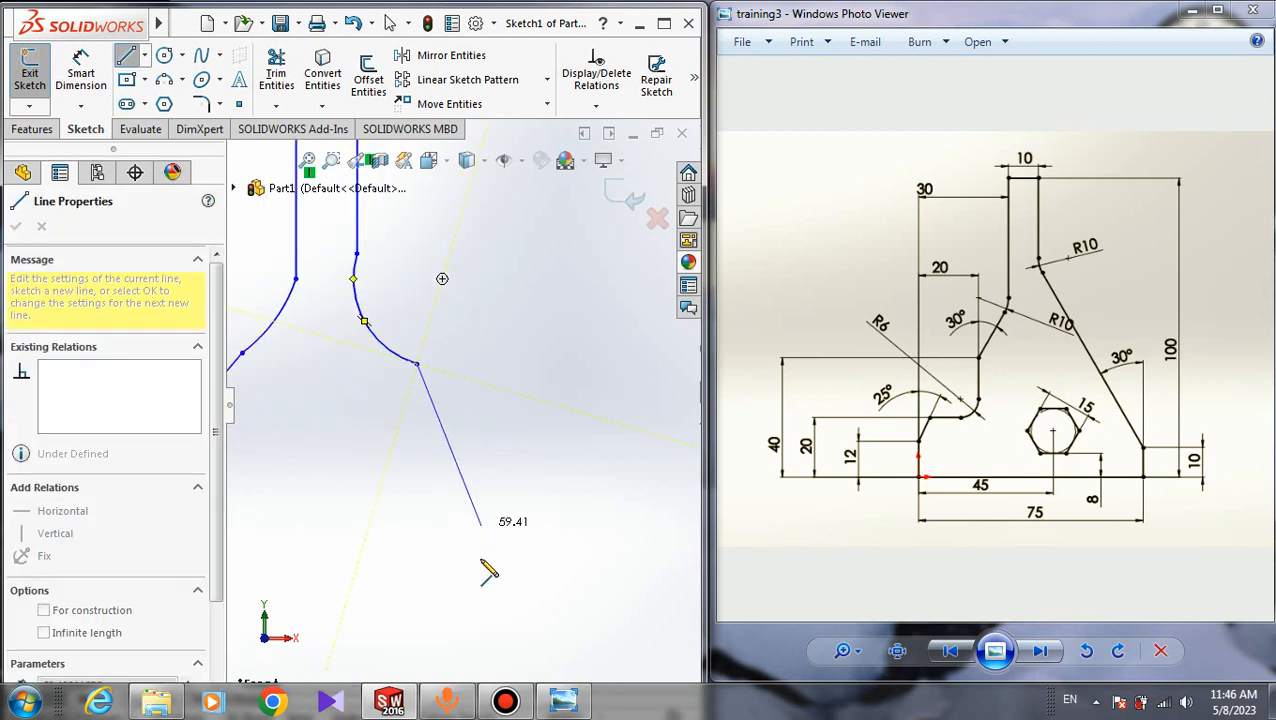
pyautogui.click(504, 466)
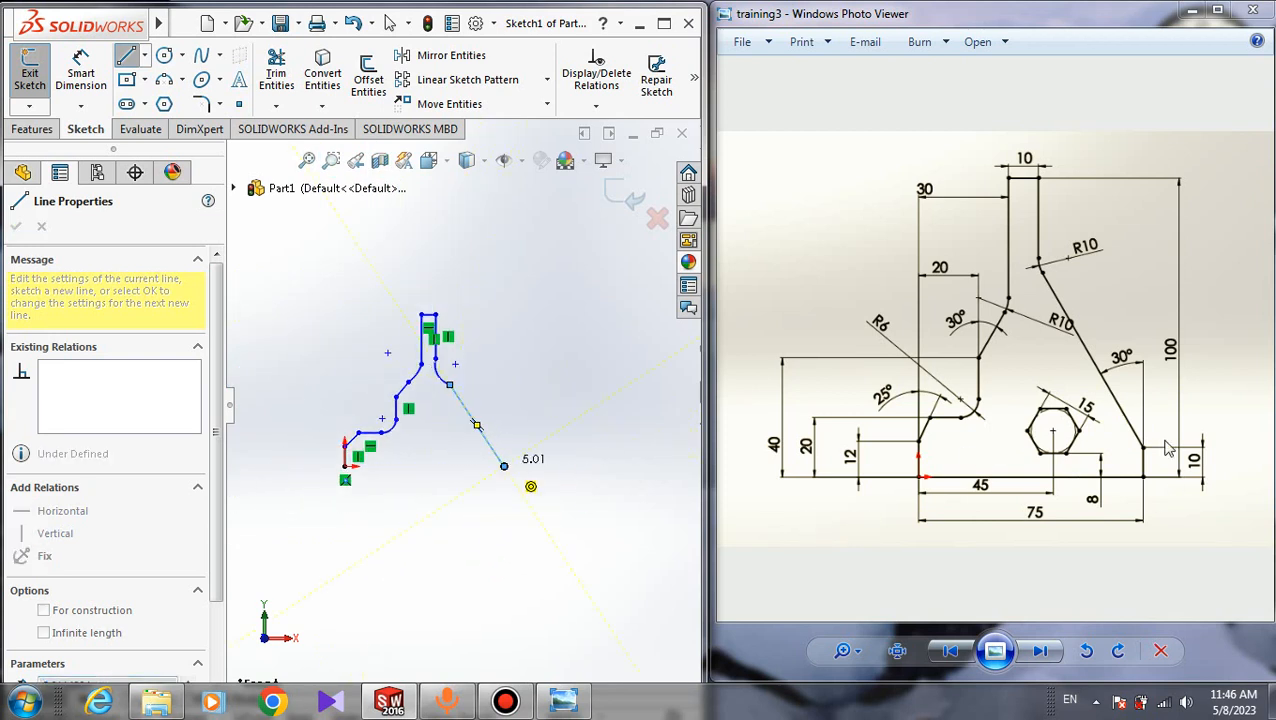
pyautogui.scroll(-5, 515, 480)
pyautogui.click(460, 393)
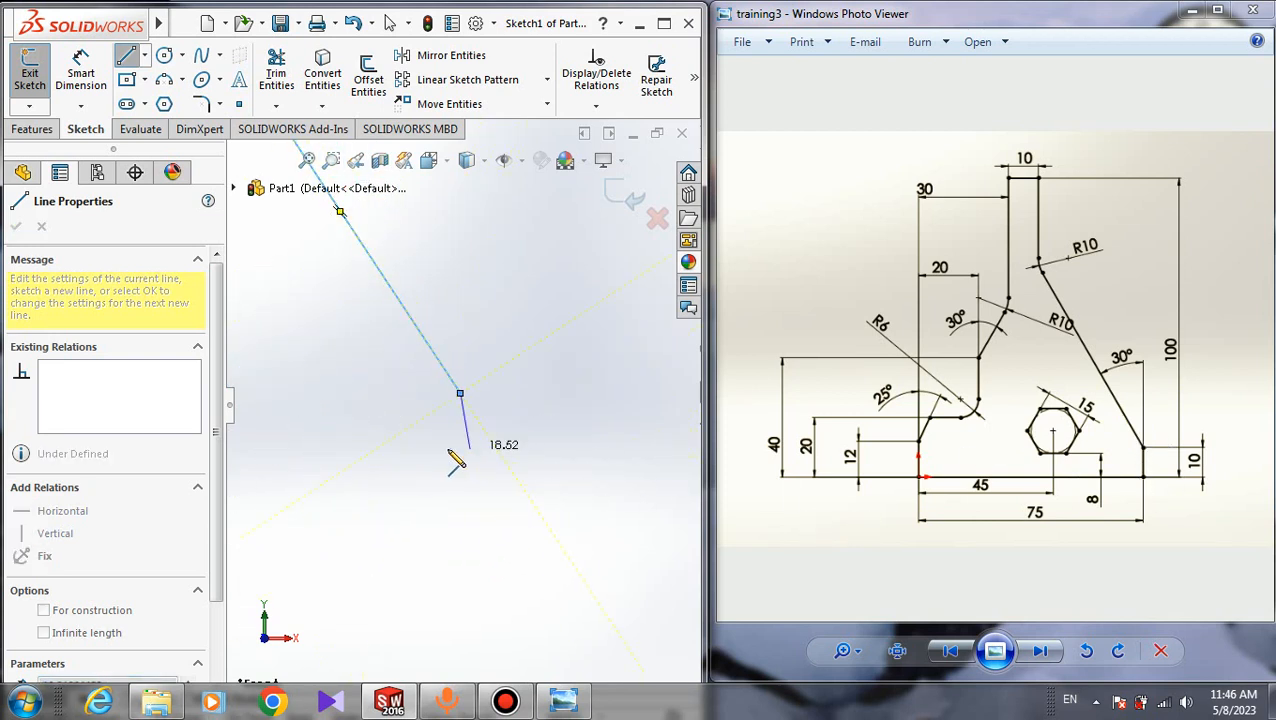
pyautogui.click(460, 461)
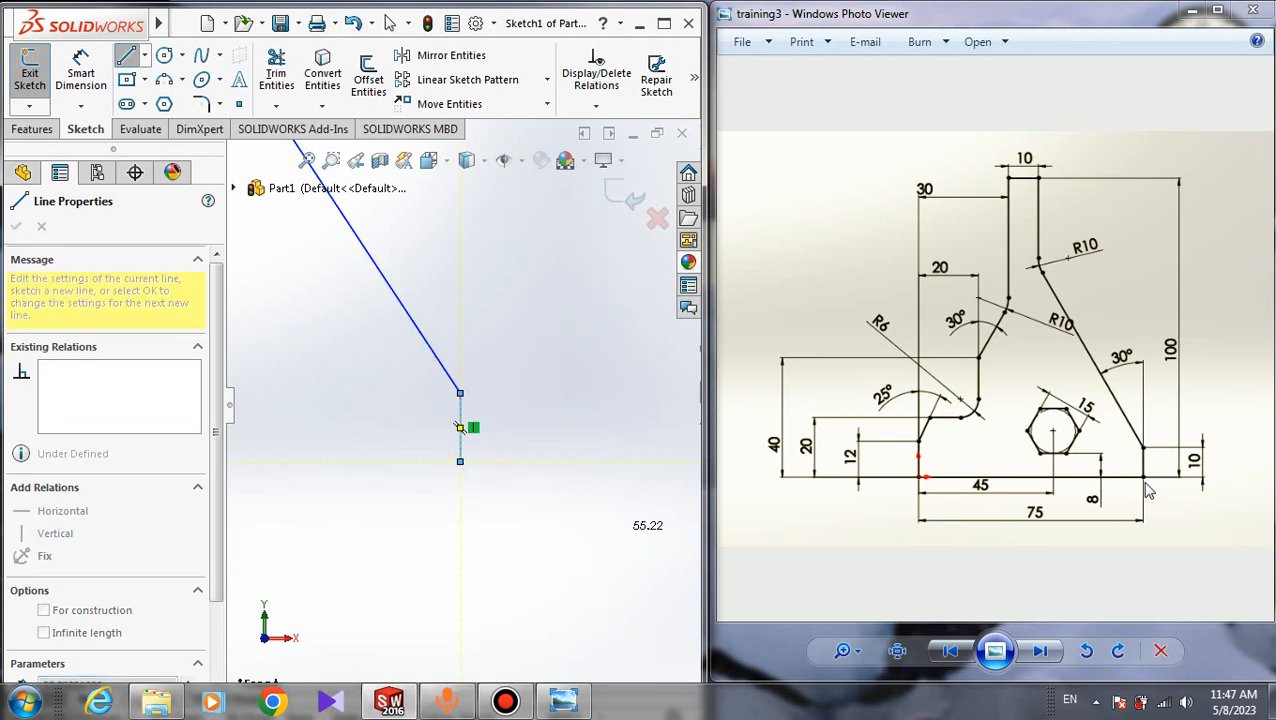
# Step: Close the profile with a bottom line about 233 long from the short vertical line's lower end to the origin, and end the Line command
pyautogui.scroll(5, 421, 498)
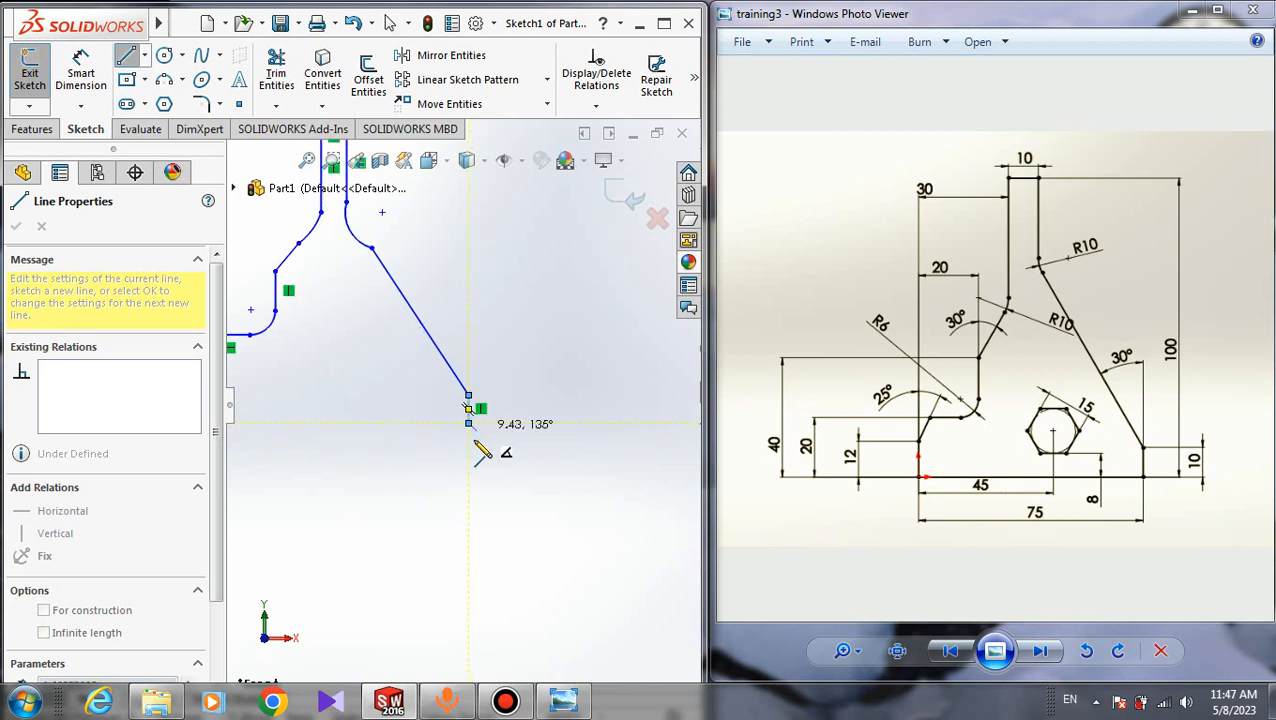
pyautogui.scroll(-5, 365, 415)
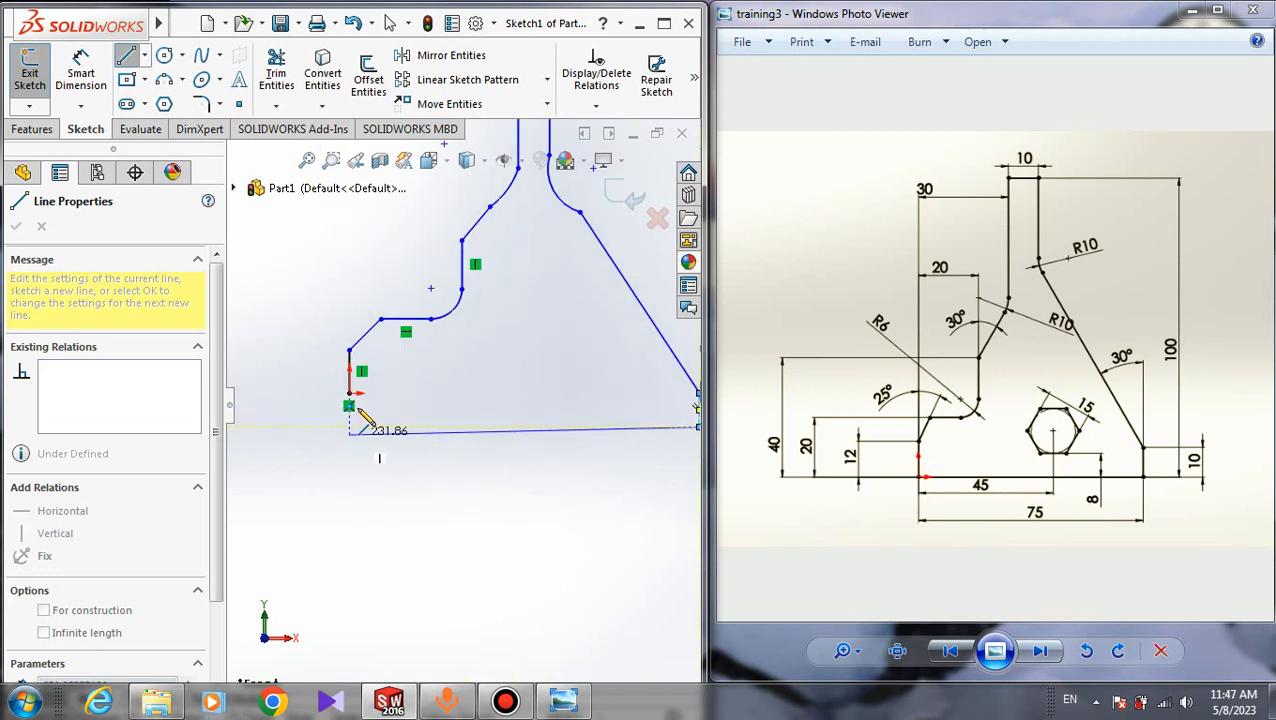
pyautogui.click(349, 393)
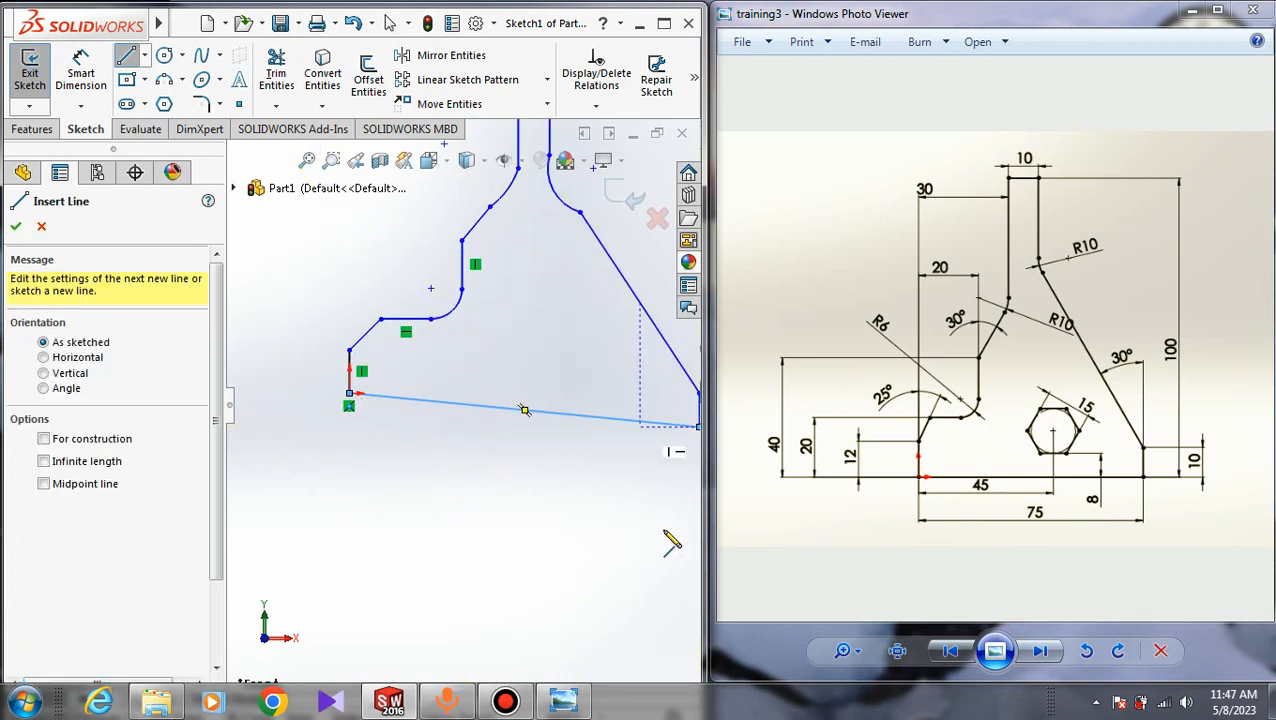
pyautogui.rightClick(425, 450)
pyautogui.click(497, 469)
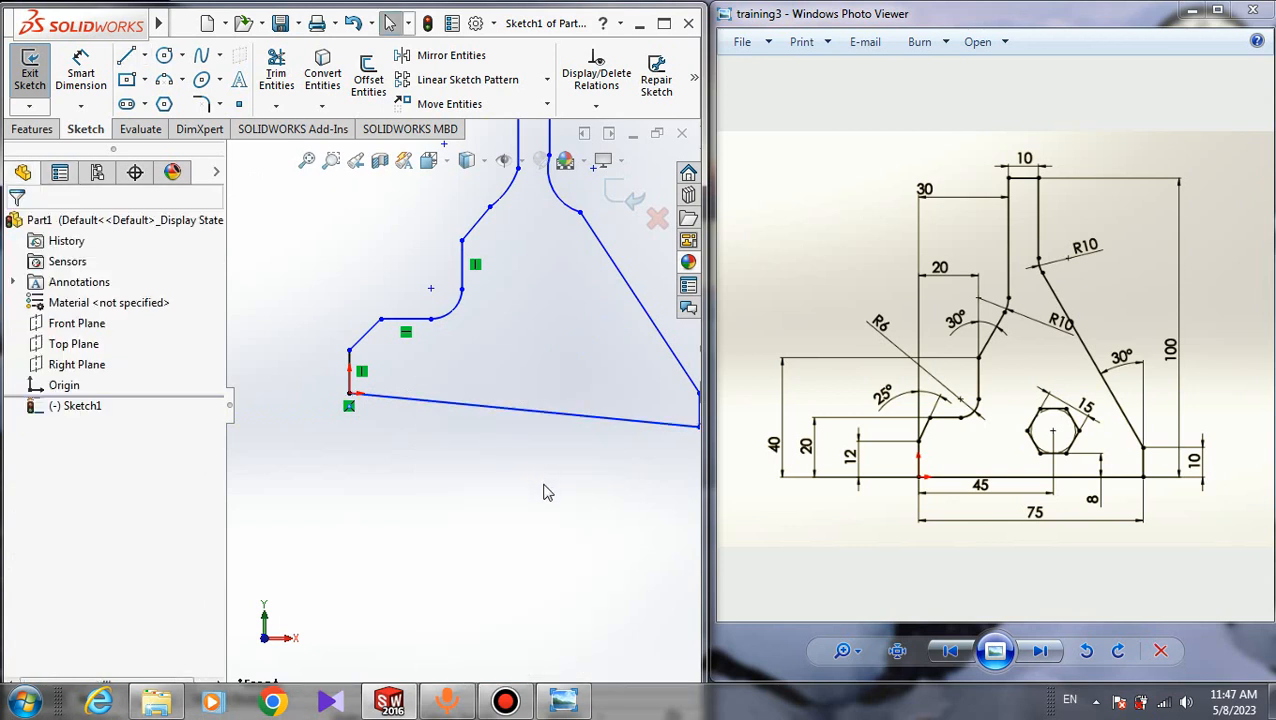
# Step: Make the slanted bottom line of the profile horizontal
pyautogui.scroll(3, 537, 310)
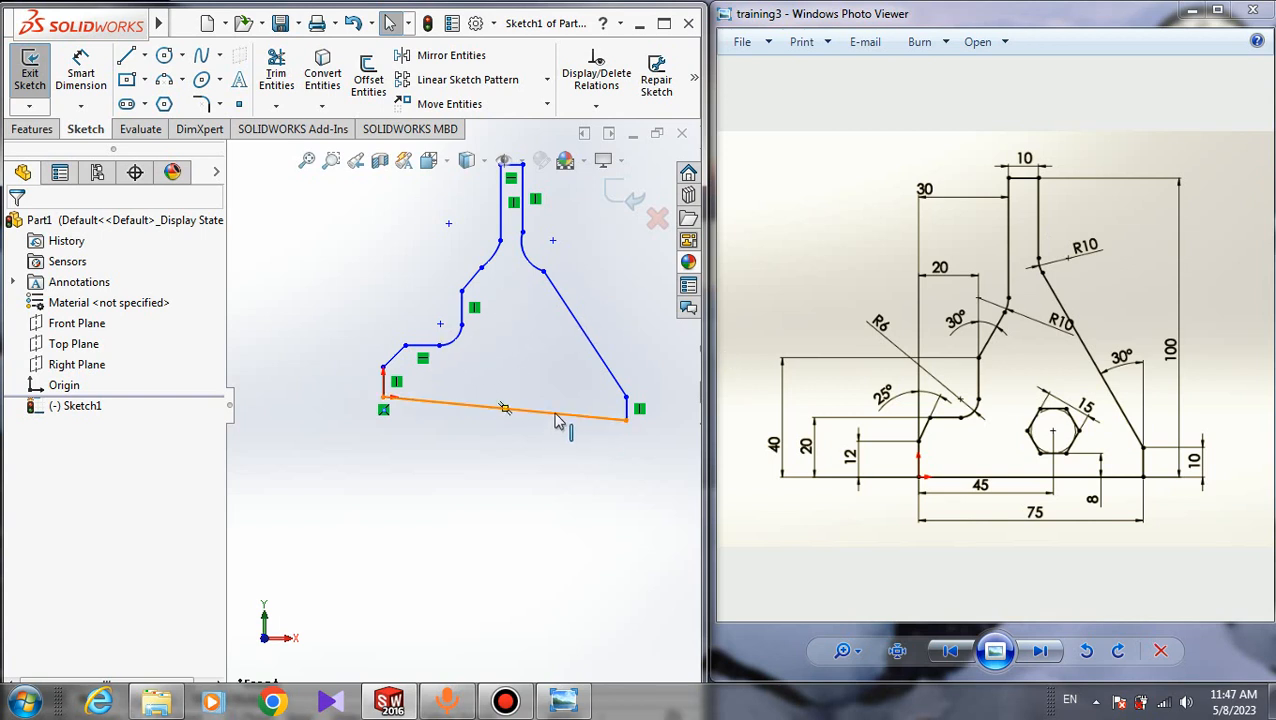
pyautogui.click(462, 405)
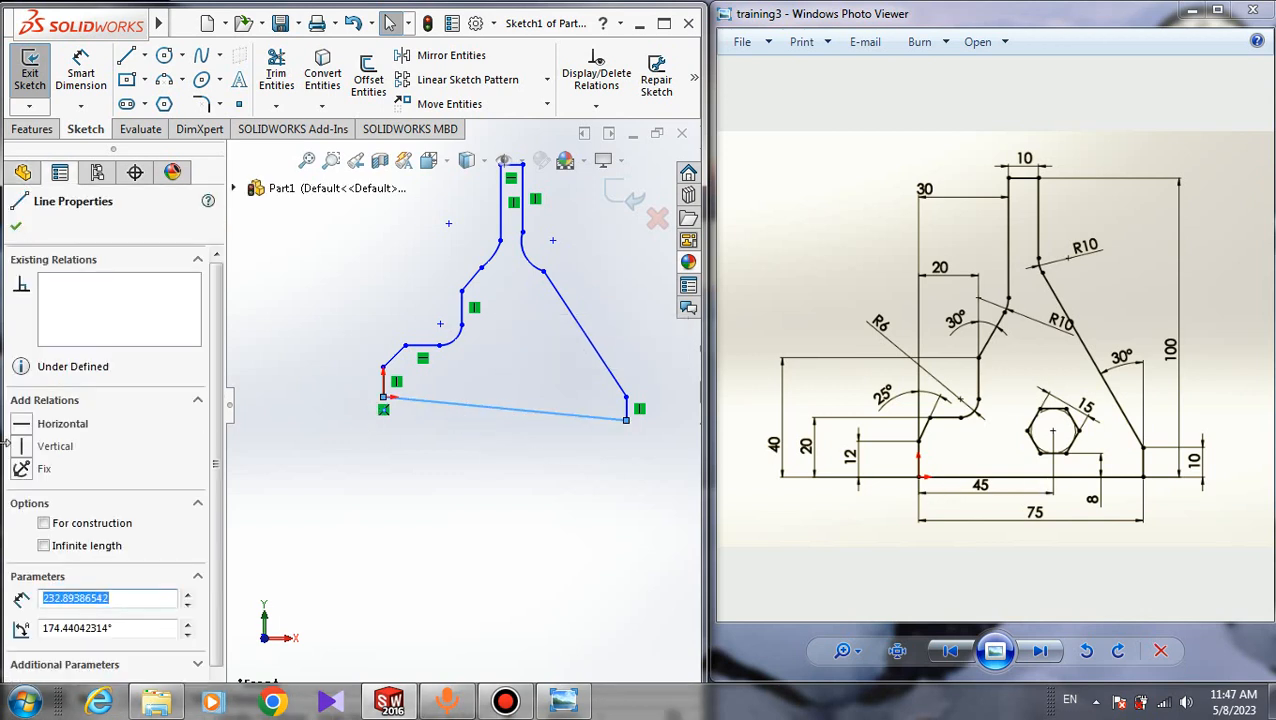
pyautogui.click(22, 428)
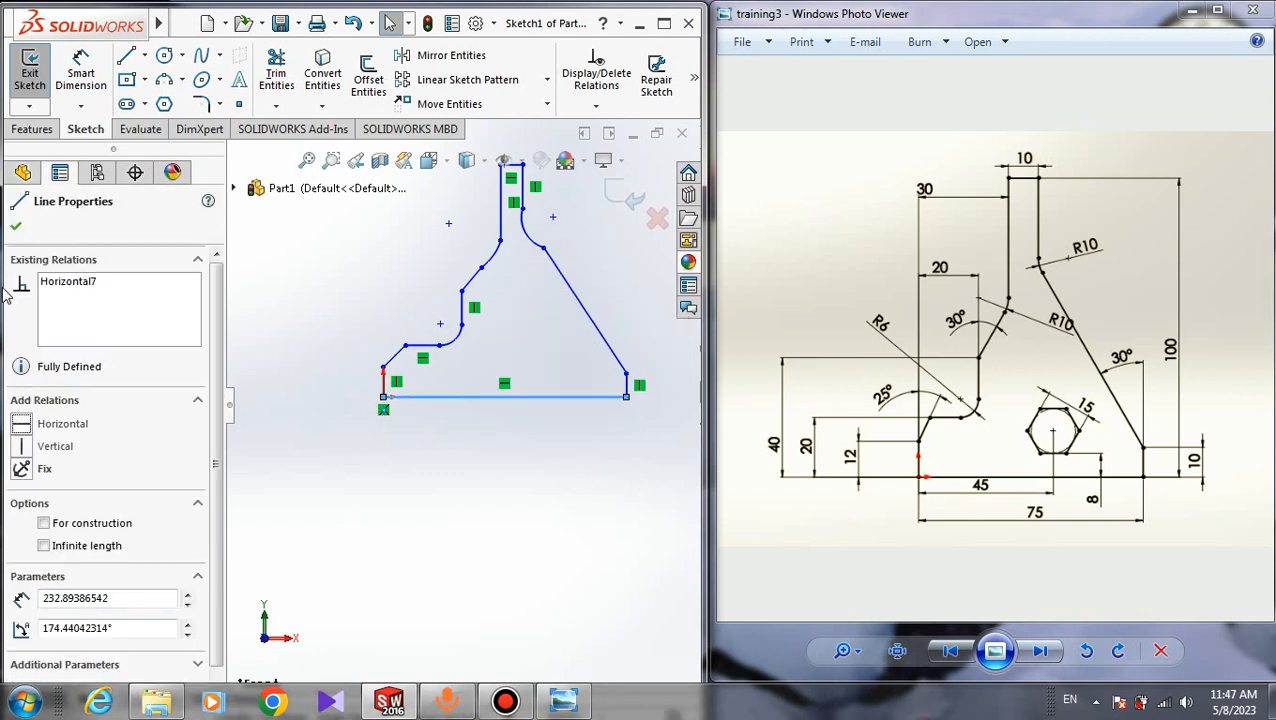
pyautogui.click(15, 229)
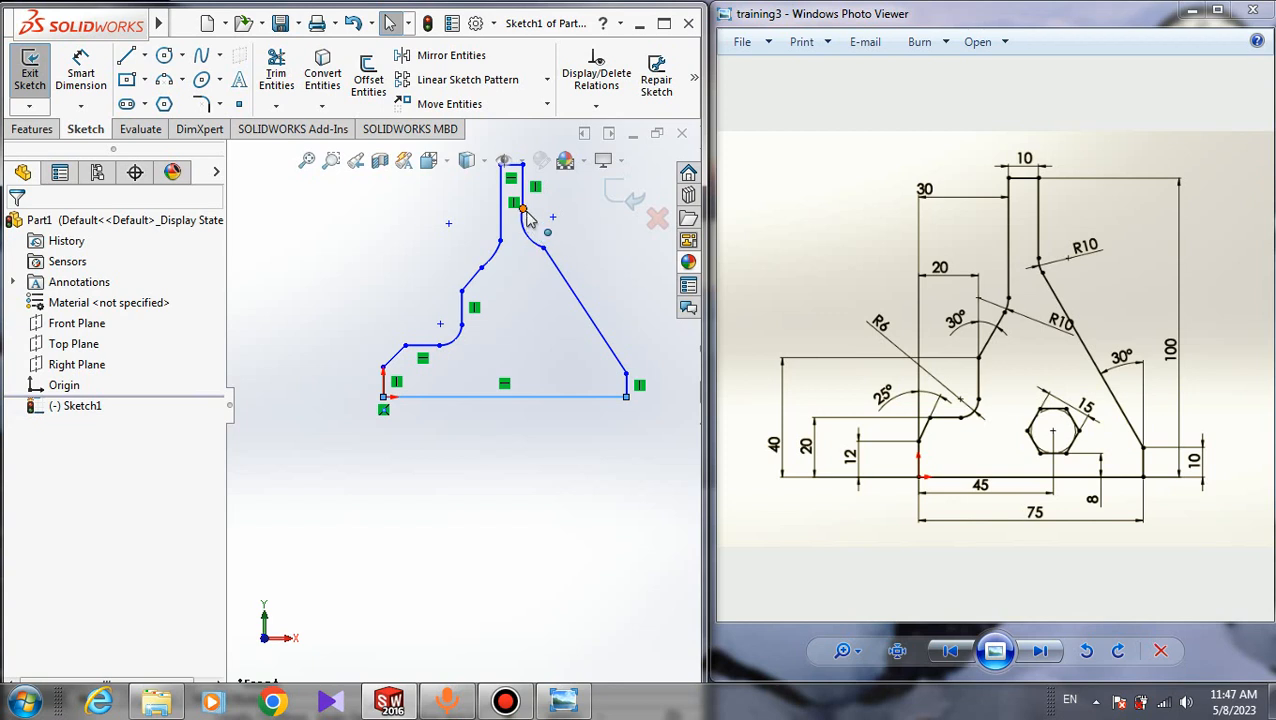
pyautogui.scroll(-2, 537, 248)
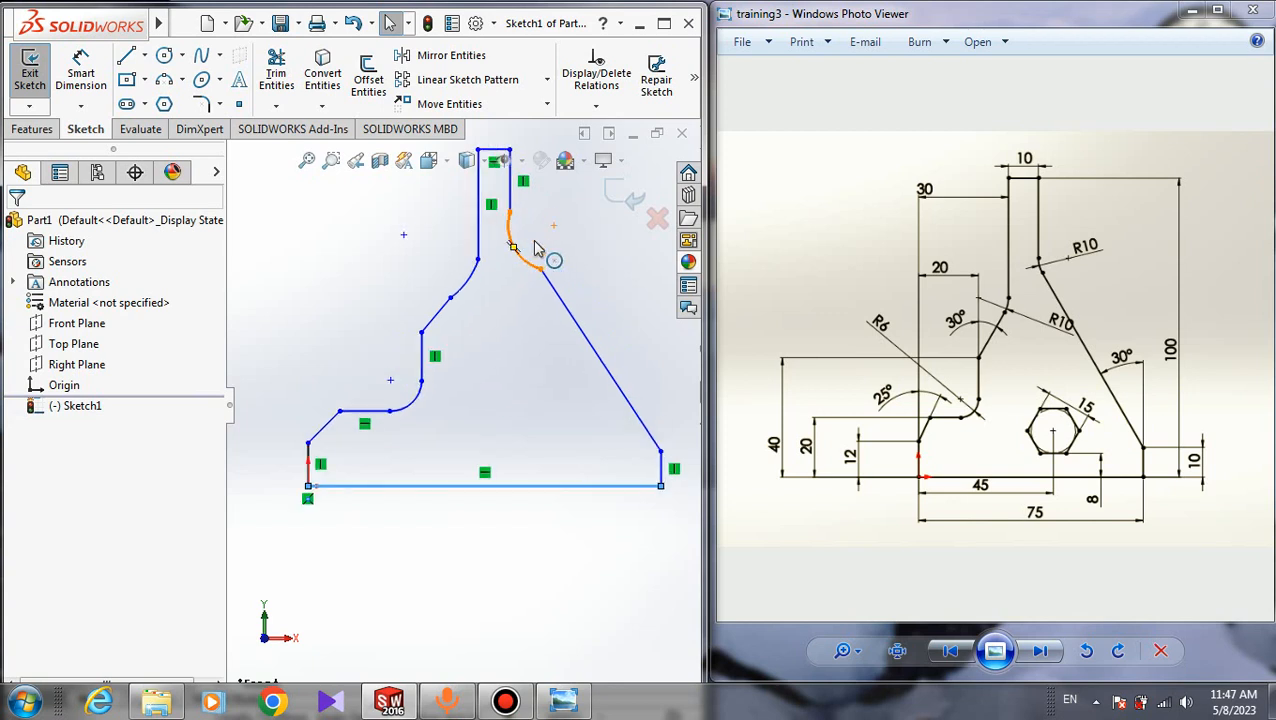
pyautogui.keyDown('ctrl'); pyautogui.click(522, 258); pyautogui.keyUp('ctrl')
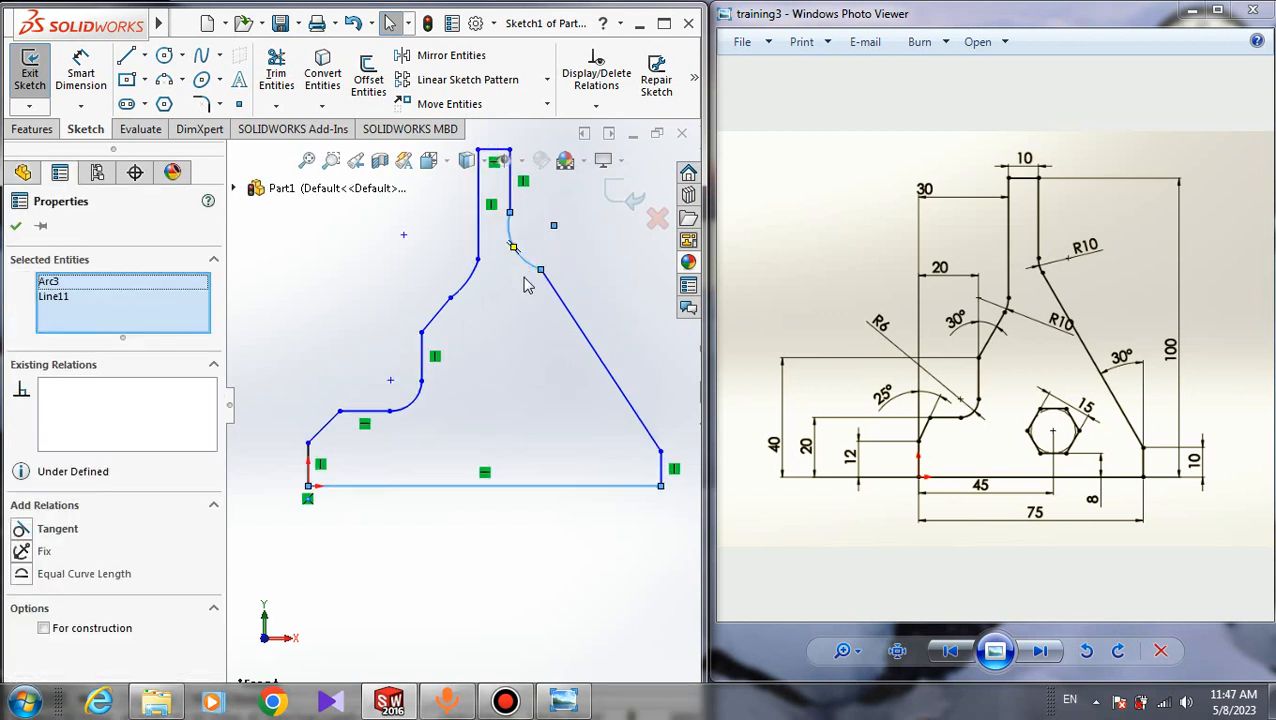
pyautogui.keyDown('ctrl'); pyautogui.click(557, 297); pyautogui.keyUp('ctrl')
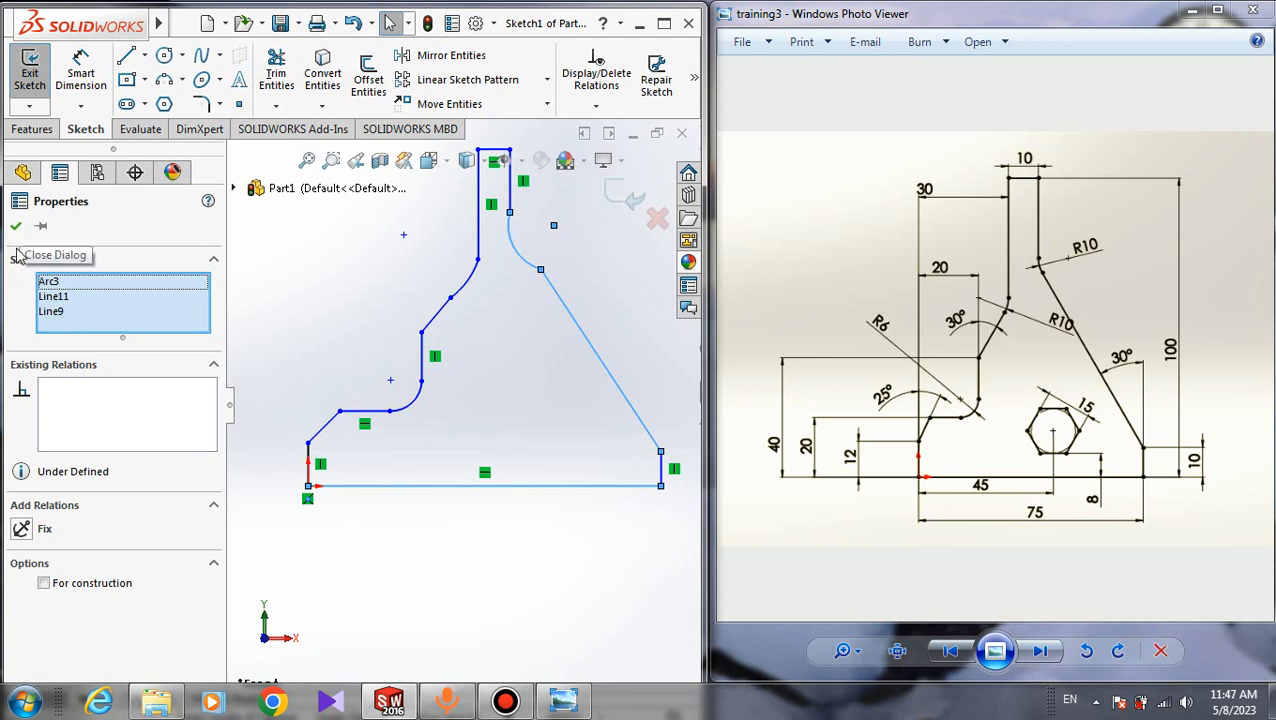
pyautogui.click(335, 279)
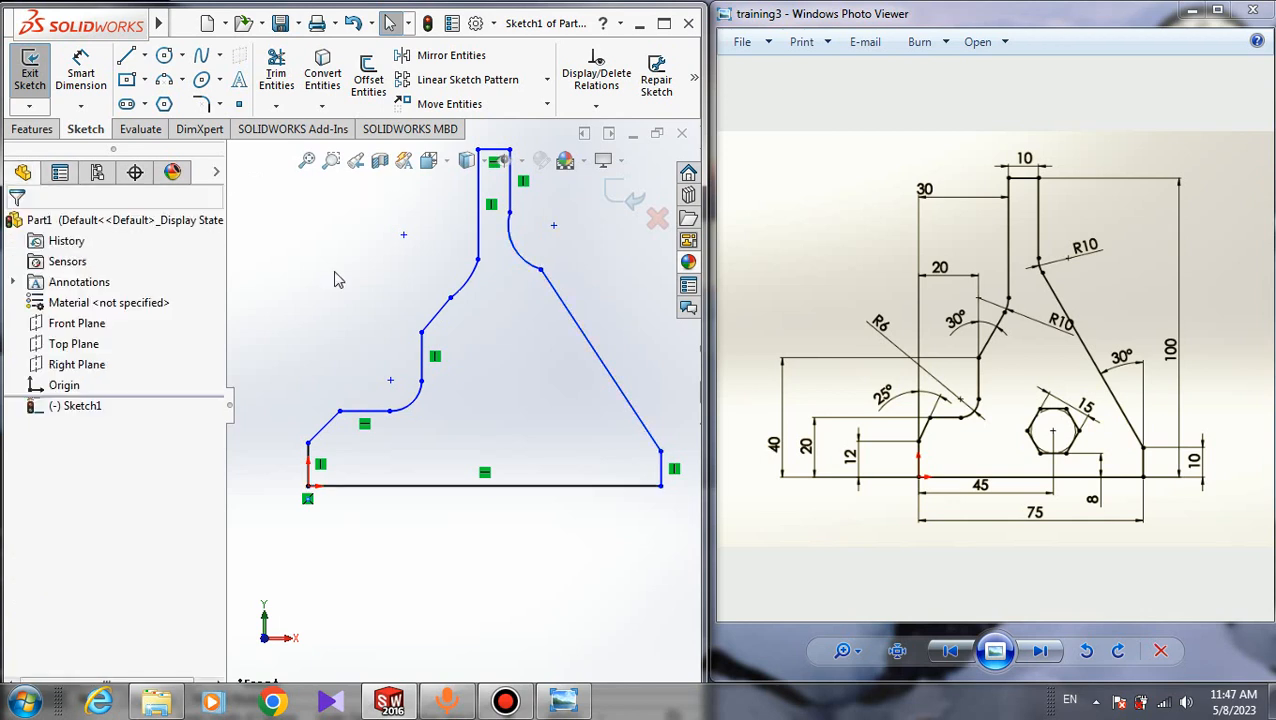
# Step: Add a tangent relation between the right-hand arc and the long sloped line below it
pyautogui.click(521, 266)
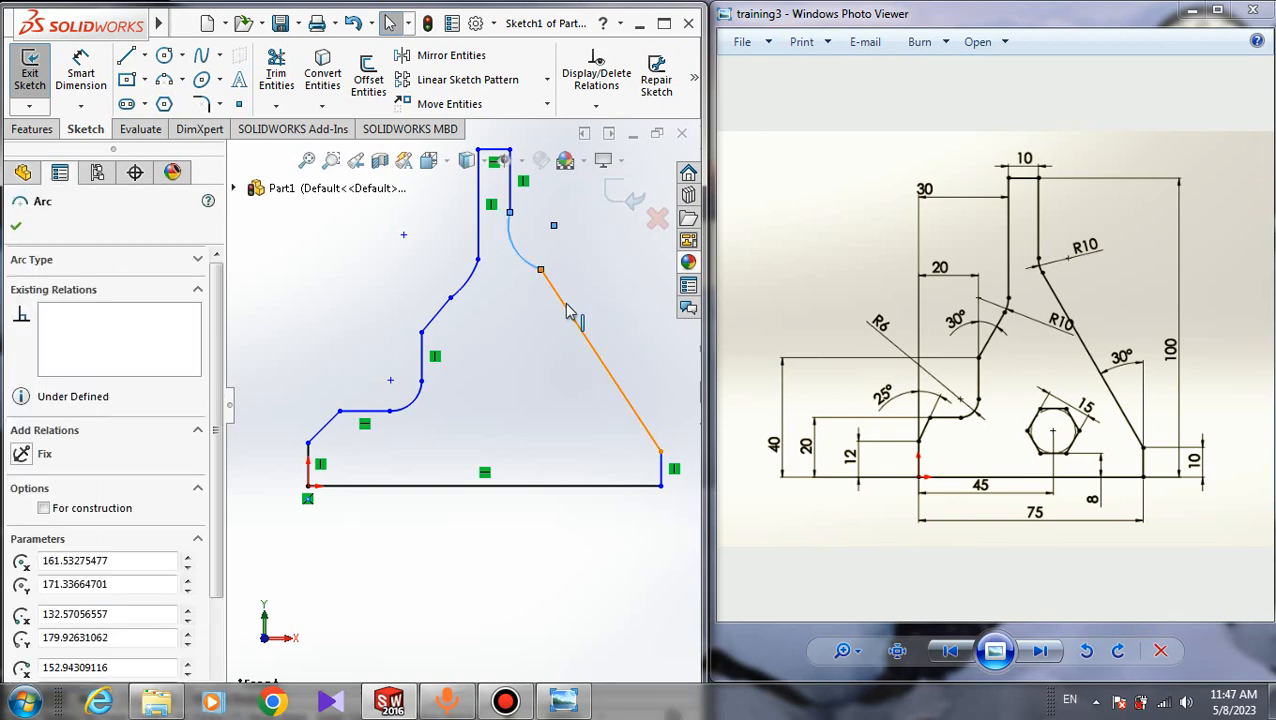
pyautogui.keyDown('ctrl'); pyautogui.click(567, 310); pyautogui.keyUp('ctrl')
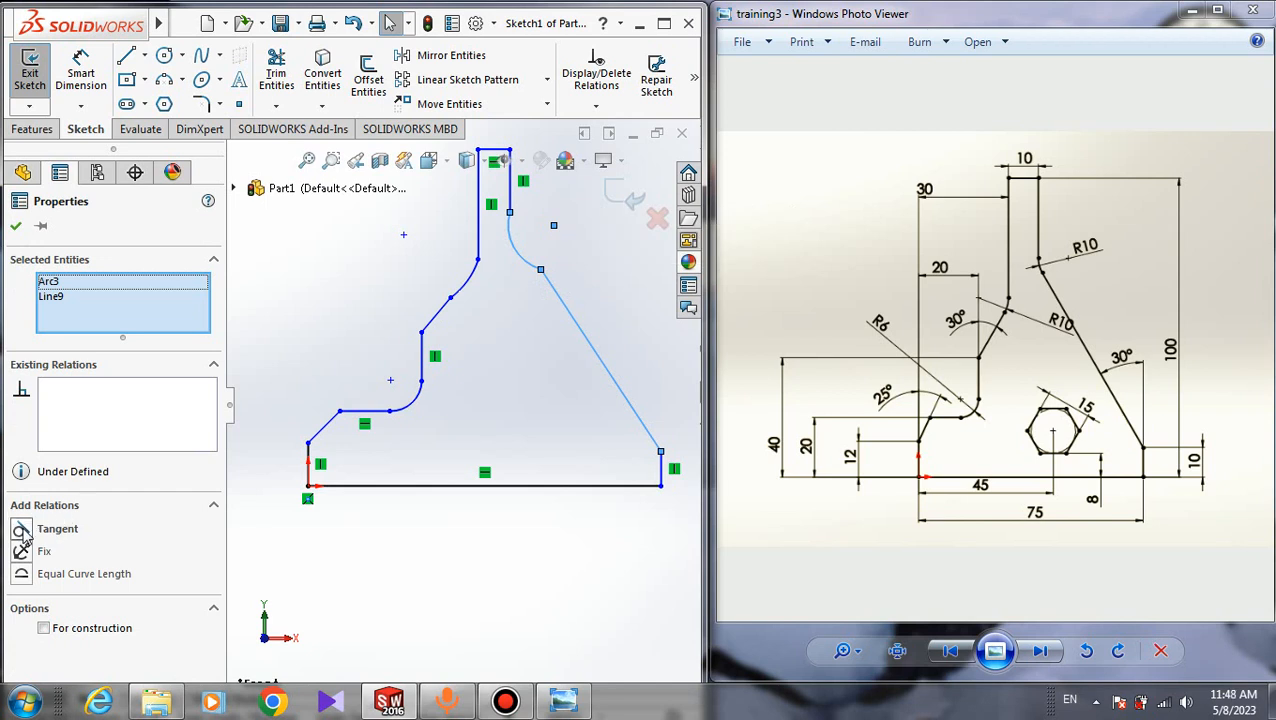
pyautogui.click(23, 533)
pyautogui.click(16, 226)
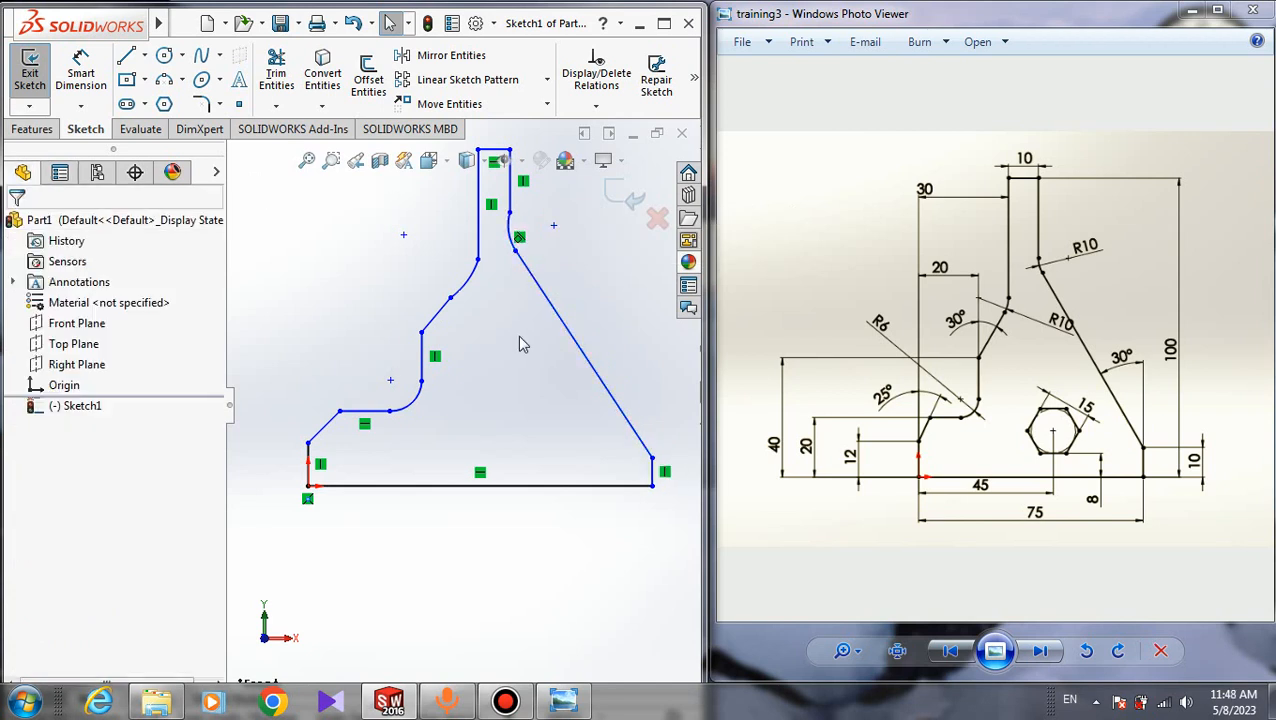
# Step: Add a tangent relation between the right-hand arc and the vertical line above it
pyautogui.scroll(-3, 541, 287)
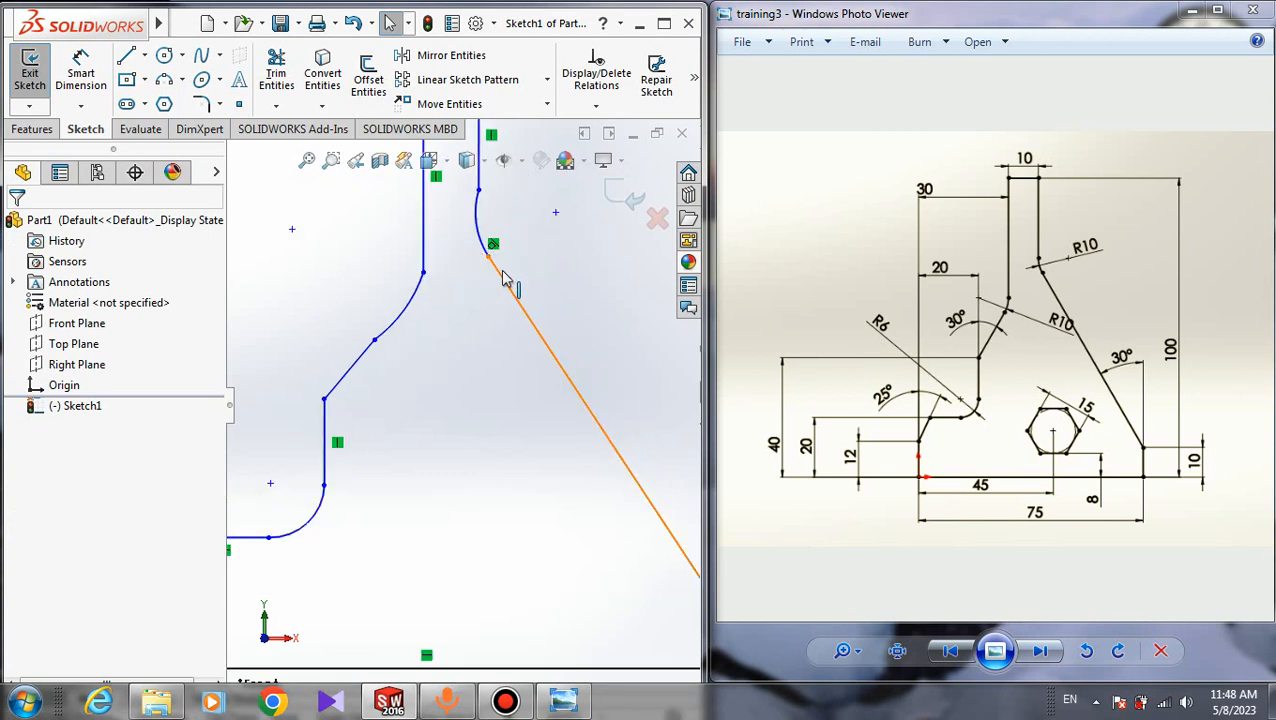
pyautogui.scroll(5, 496, 270)
pyautogui.scroll(-7, 464, 320)
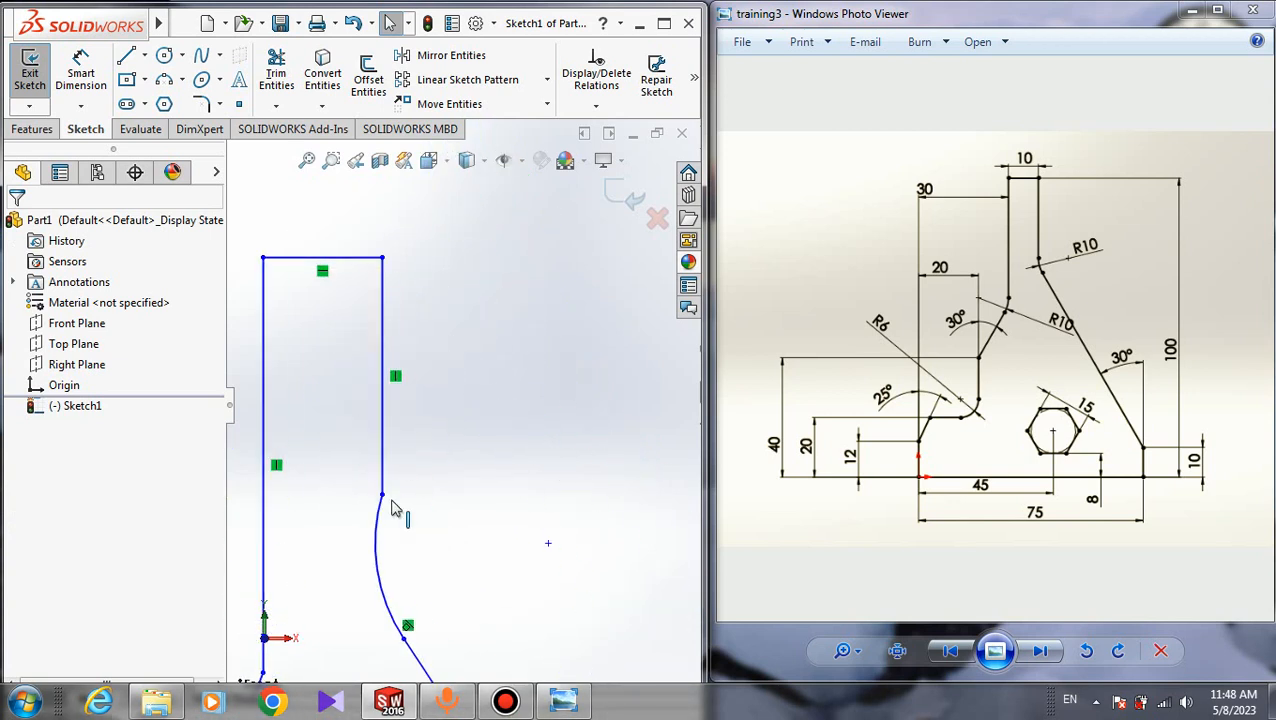
pyautogui.click(379, 540)
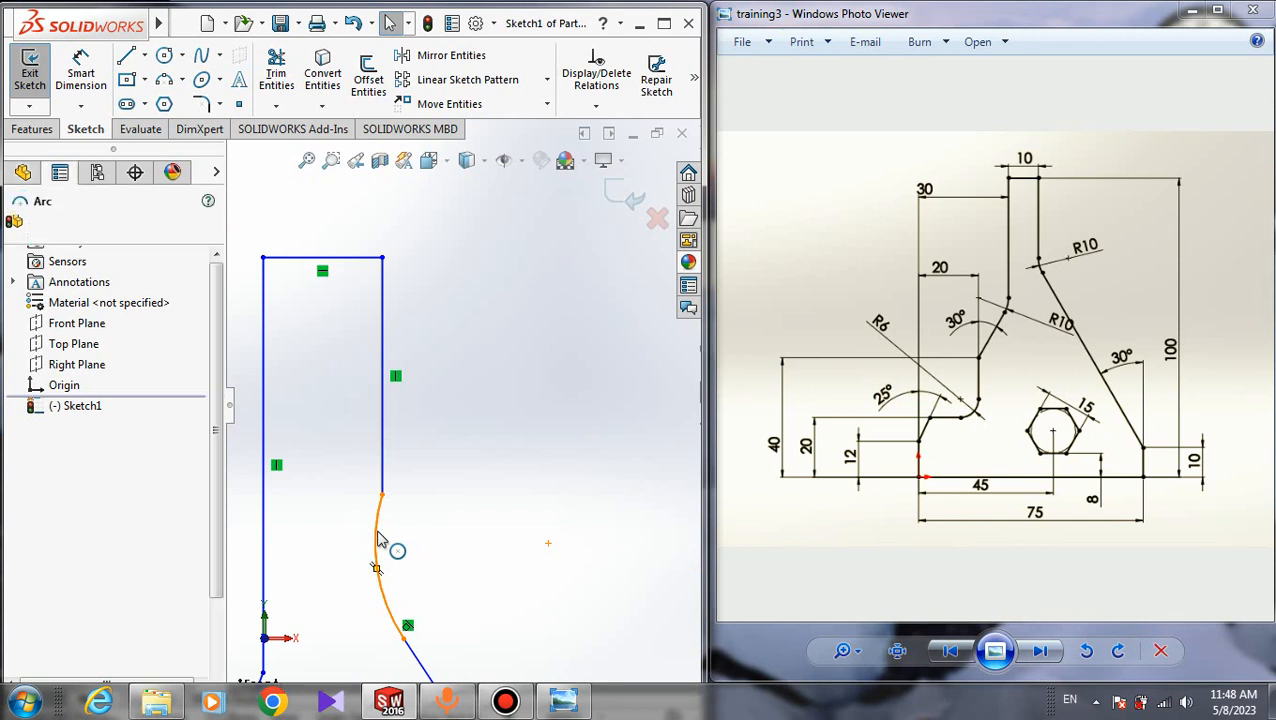
pyautogui.keyDown('ctrl'); pyautogui.click(388, 452); pyautogui.keyUp('ctrl')
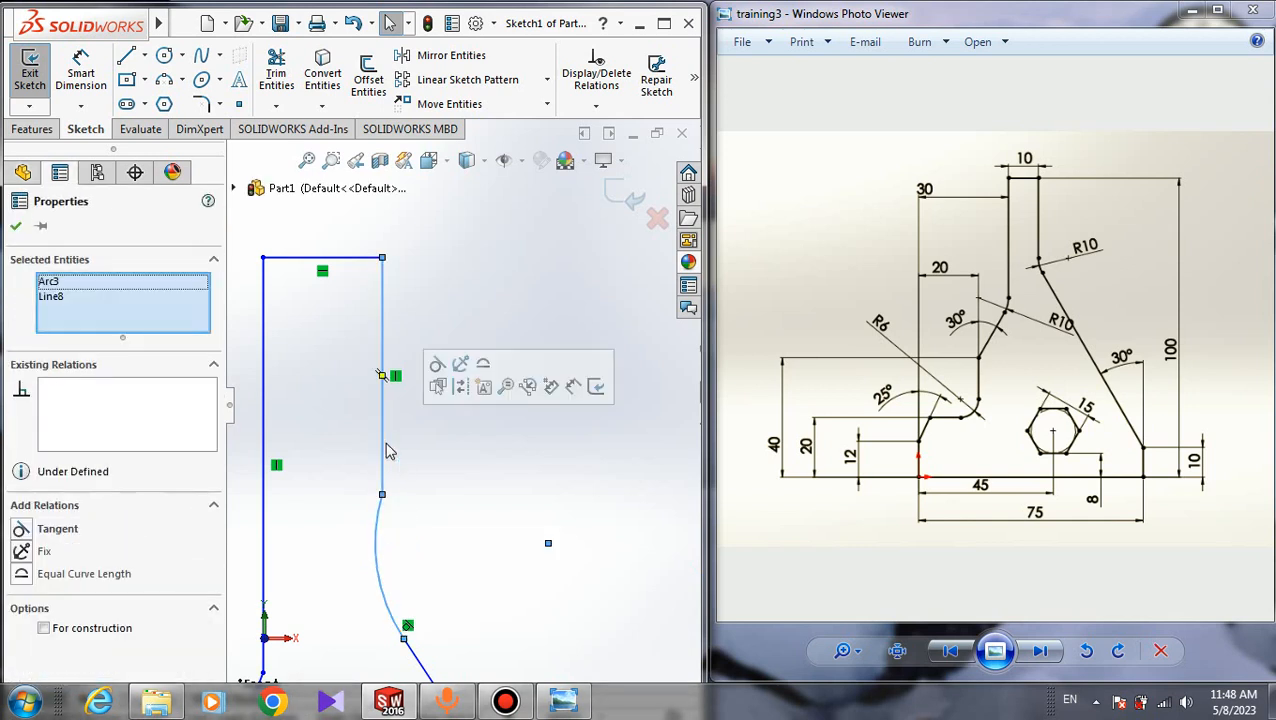
pyautogui.click(24, 530)
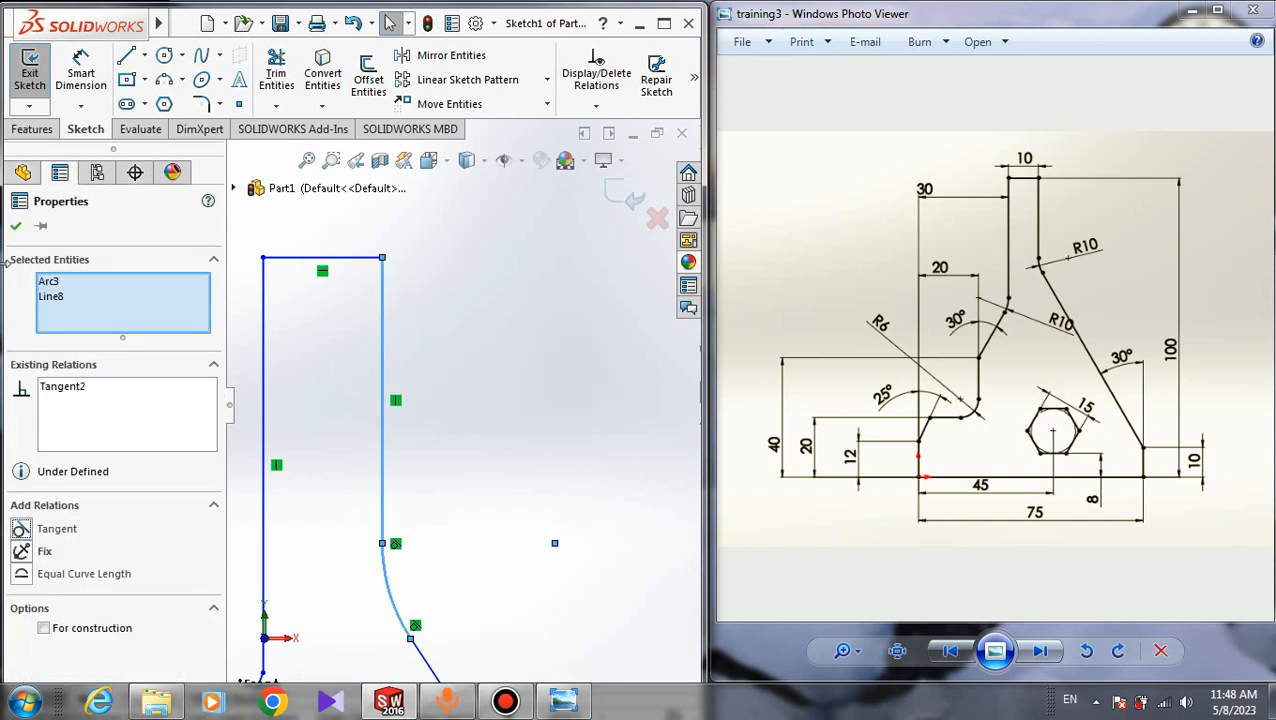
pyautogui.click(16, 226)
# Step: Add a tangent relation between the upper left arc and the long vertical line above it
pyautogui.scroll(3, 452, 420)
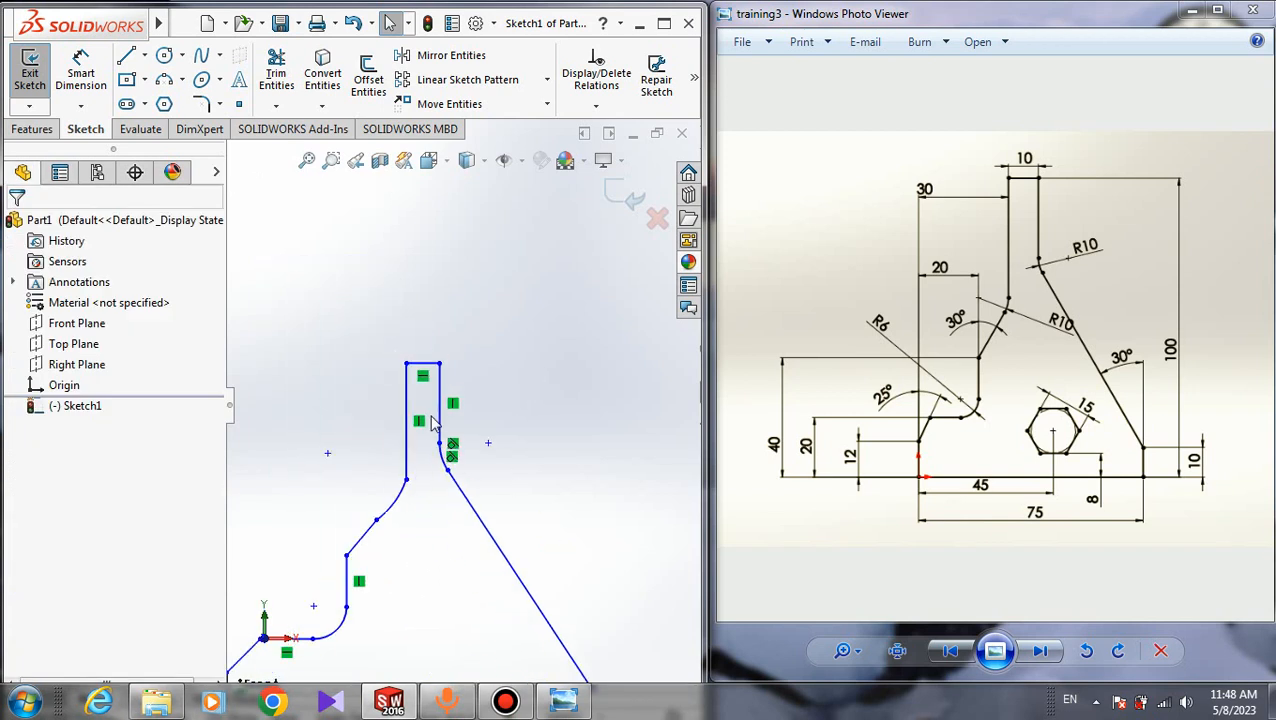
pyautogui.scroll(-1, 413, 500)
pyautogui.scroll(-2, 413, 500)
pyautogui.scroll(2, 427, 450)
pyautogui.scroll(-2, 461, 413)
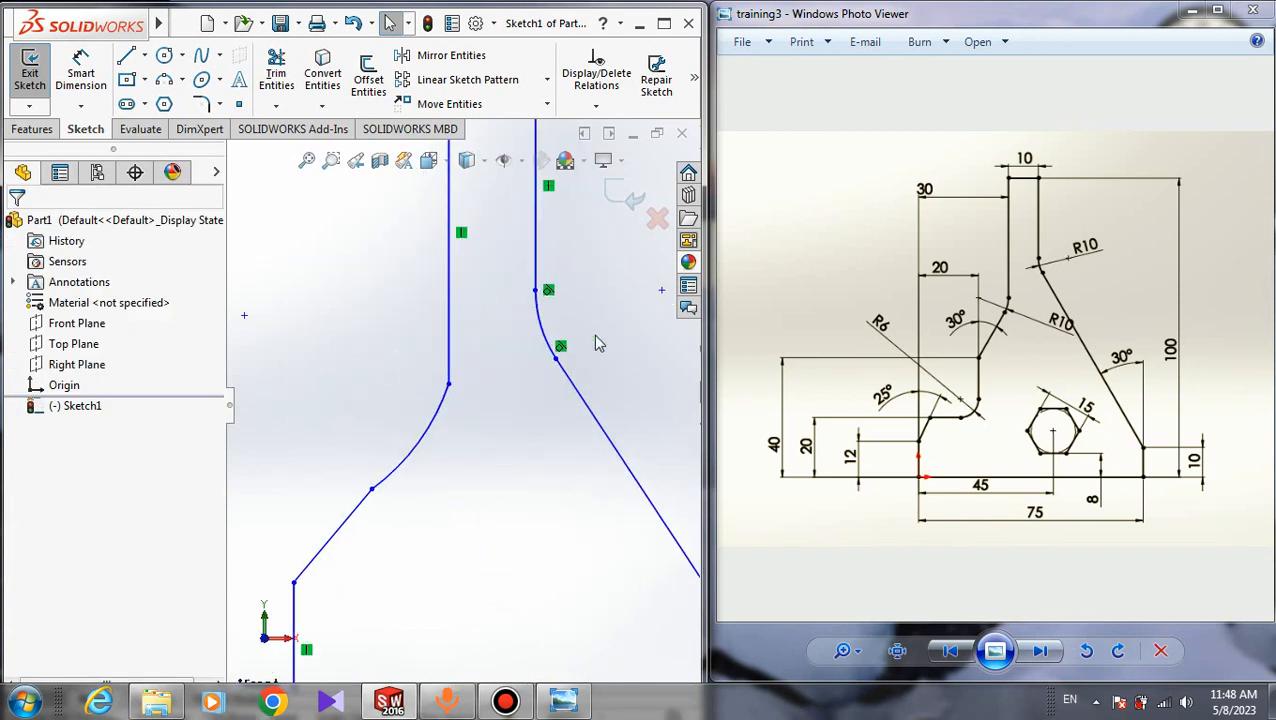
pyautogui.scroll(-2, 472, 378)
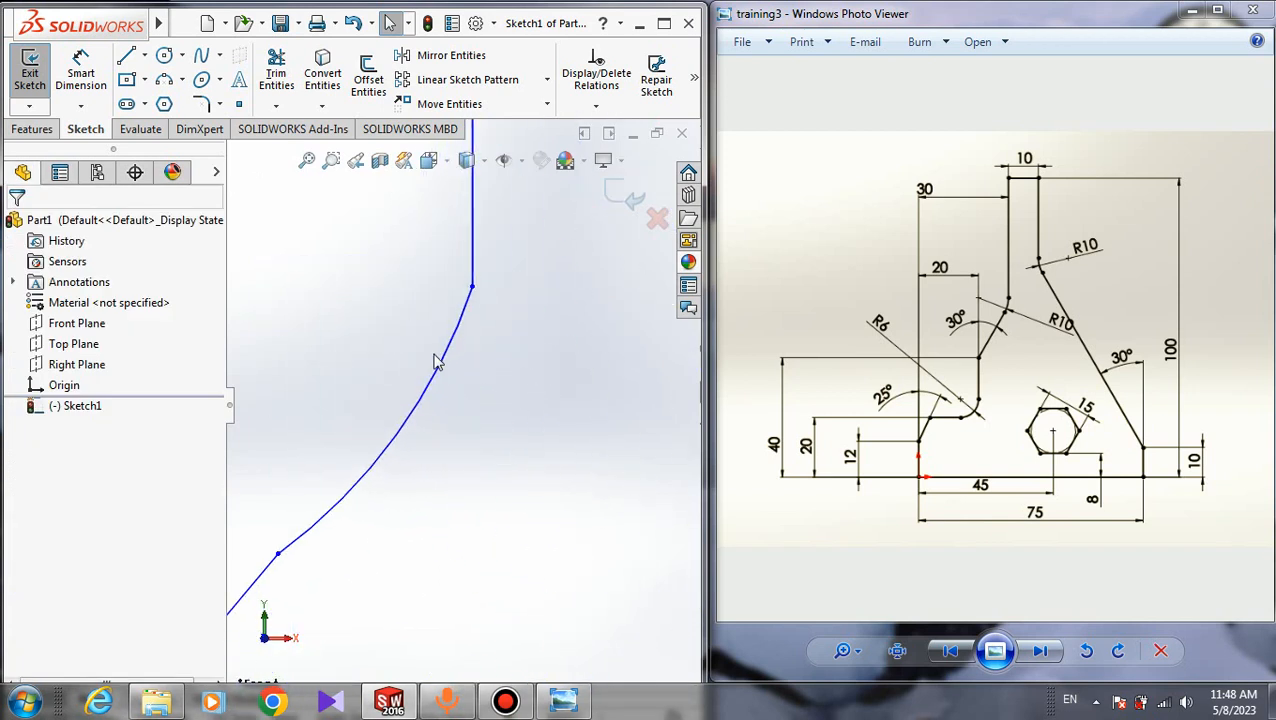
pyautogui.click(440, 366)
pyautogui.keyDown('ctrl'); pyautogui.click(473, 262); pyautogui.keyUp('ctrl')
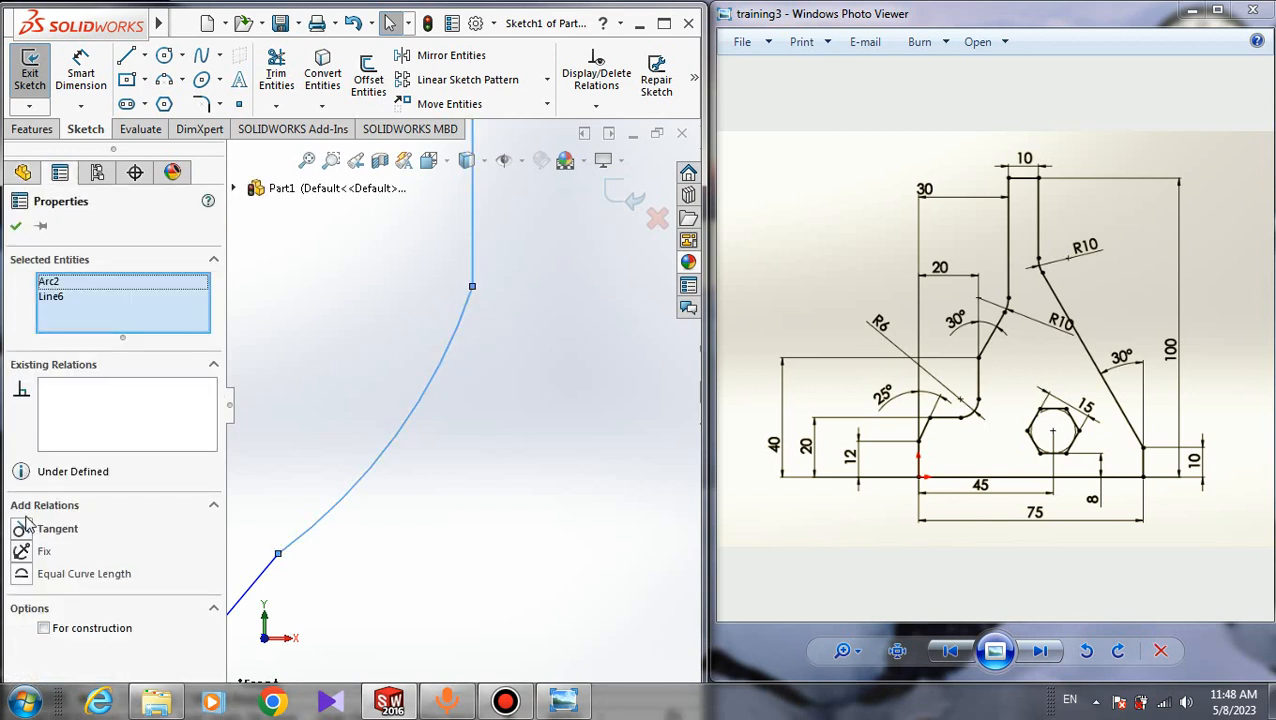
pyautogui.click(22, 528)
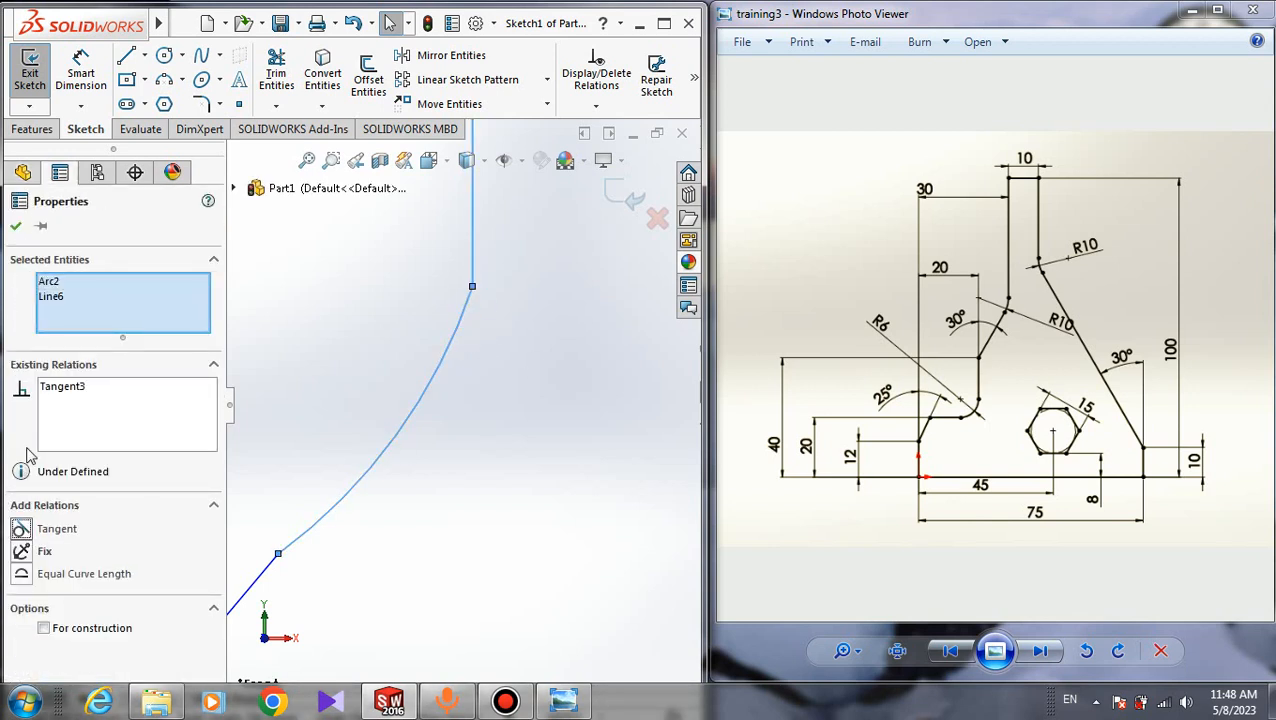
# Step: Add a tangent relation between the upper left arc and the sloped line below it
pyautogui.click(17, 228)
pyautogui.scroll(4, 436, 393)
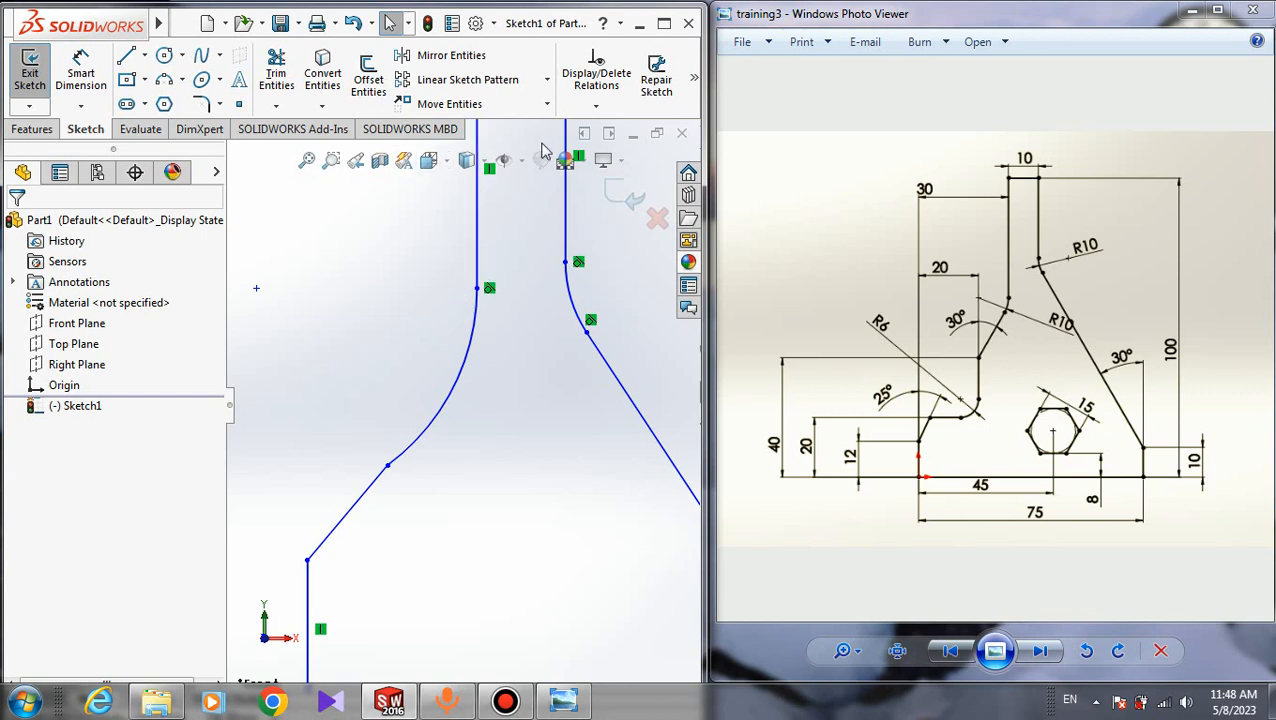
pyautogui.click(596, 106)
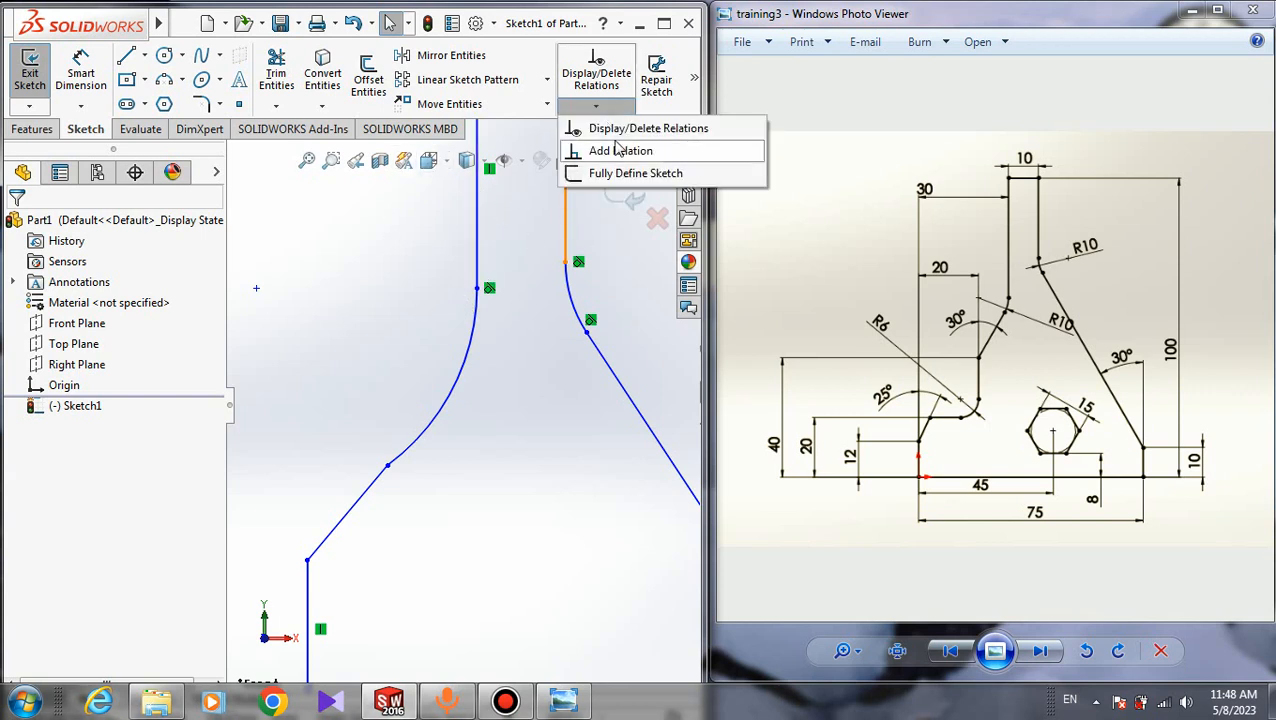
pyautogui.click(622, 151)
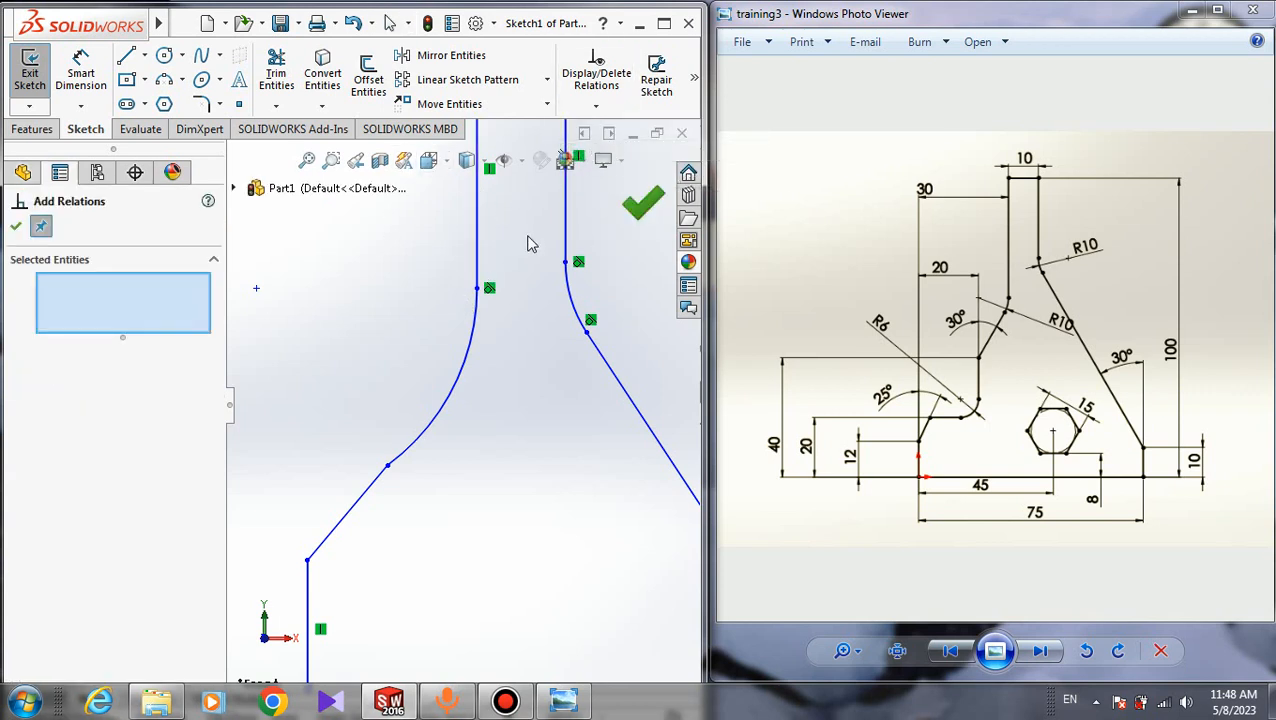
pyautogui.click(445, 425)
pyautogui.click(378, 479)
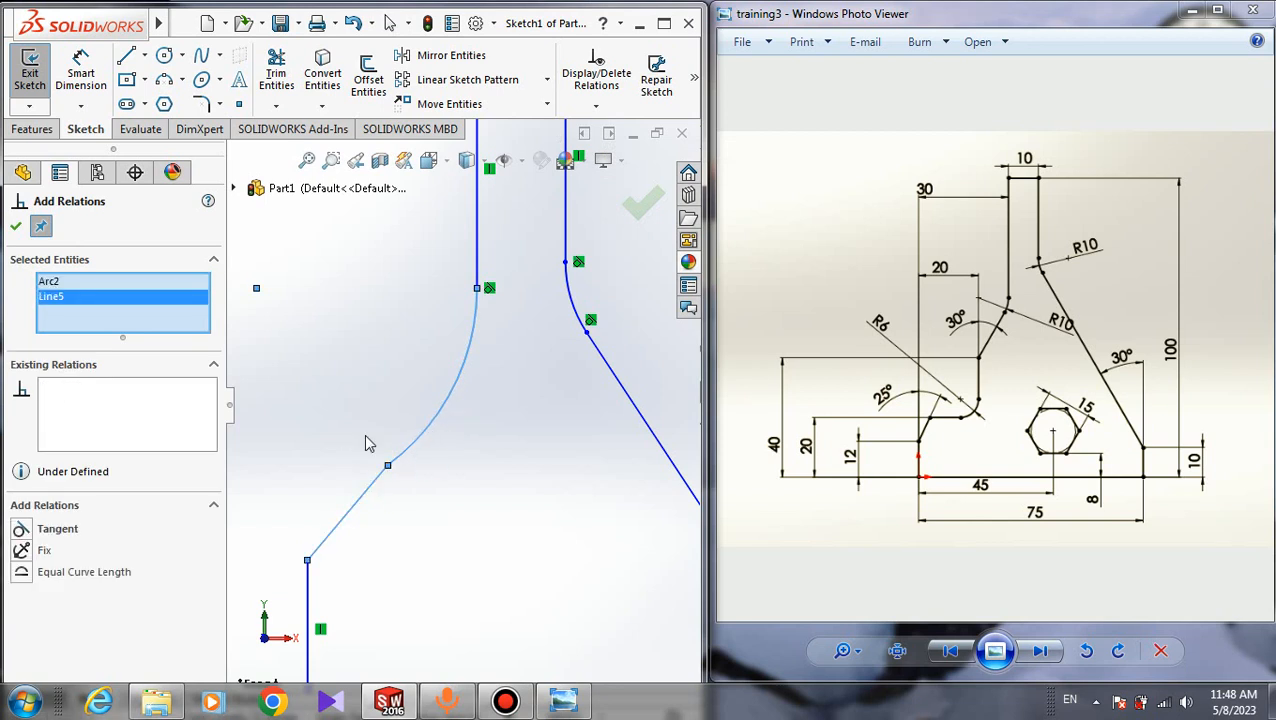
pyautogui.click(22, 530)
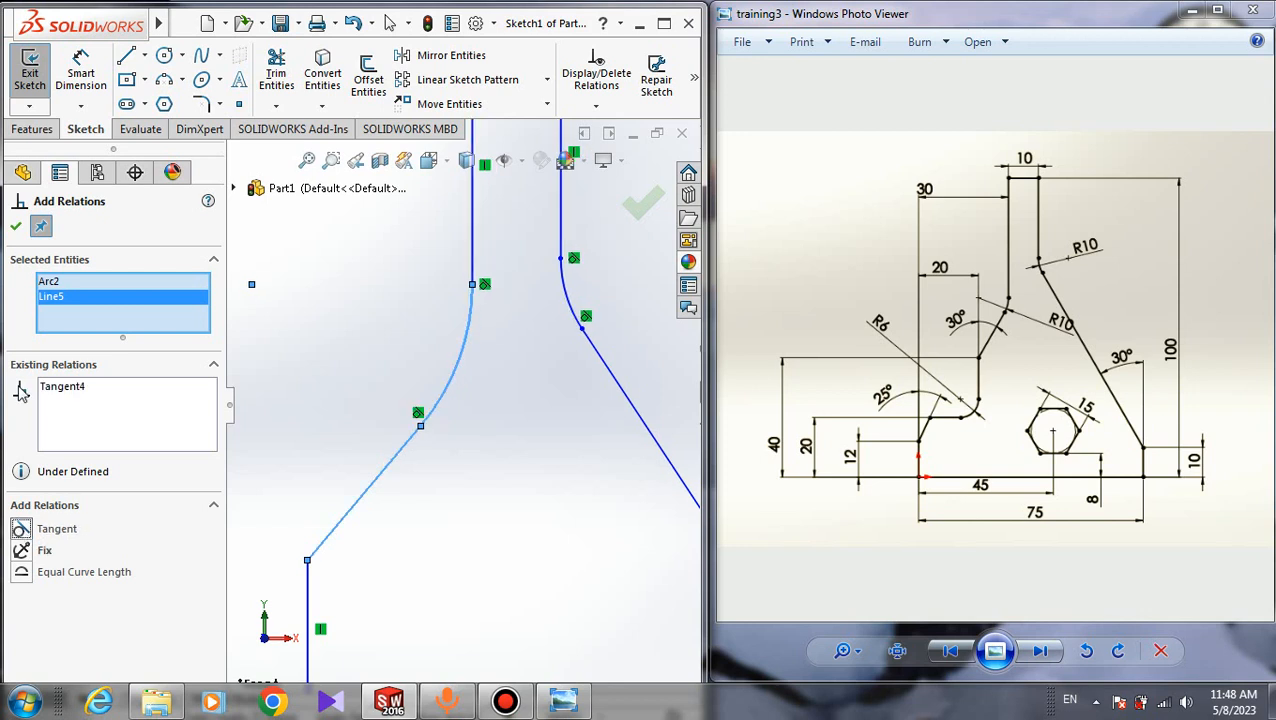
pyautogui.click(16, 226)
pyautogui.click(355, 373)
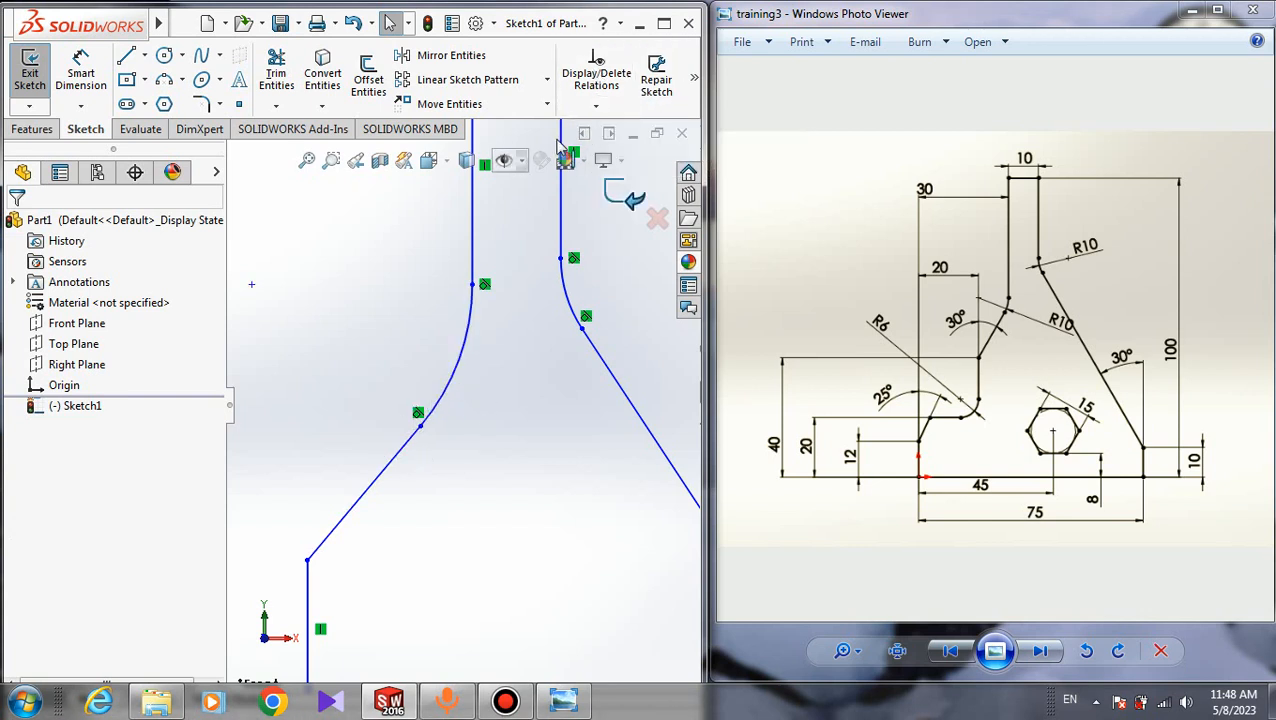
# Step: Add a tangent relation between the lower left arc and the short vertical line above it
pyautogui.scroll(5, 465, 323)
pyautogui.scroll(-5, 440, 495)
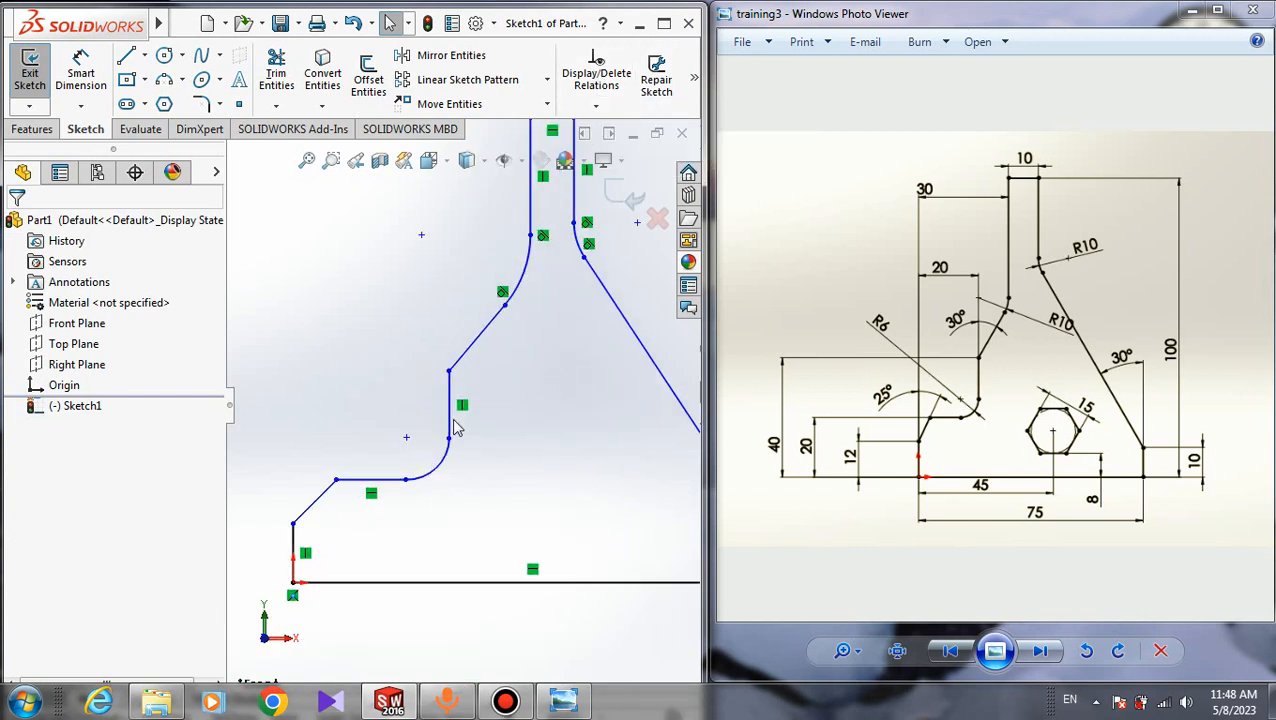
pyautogui.click(435, 497)
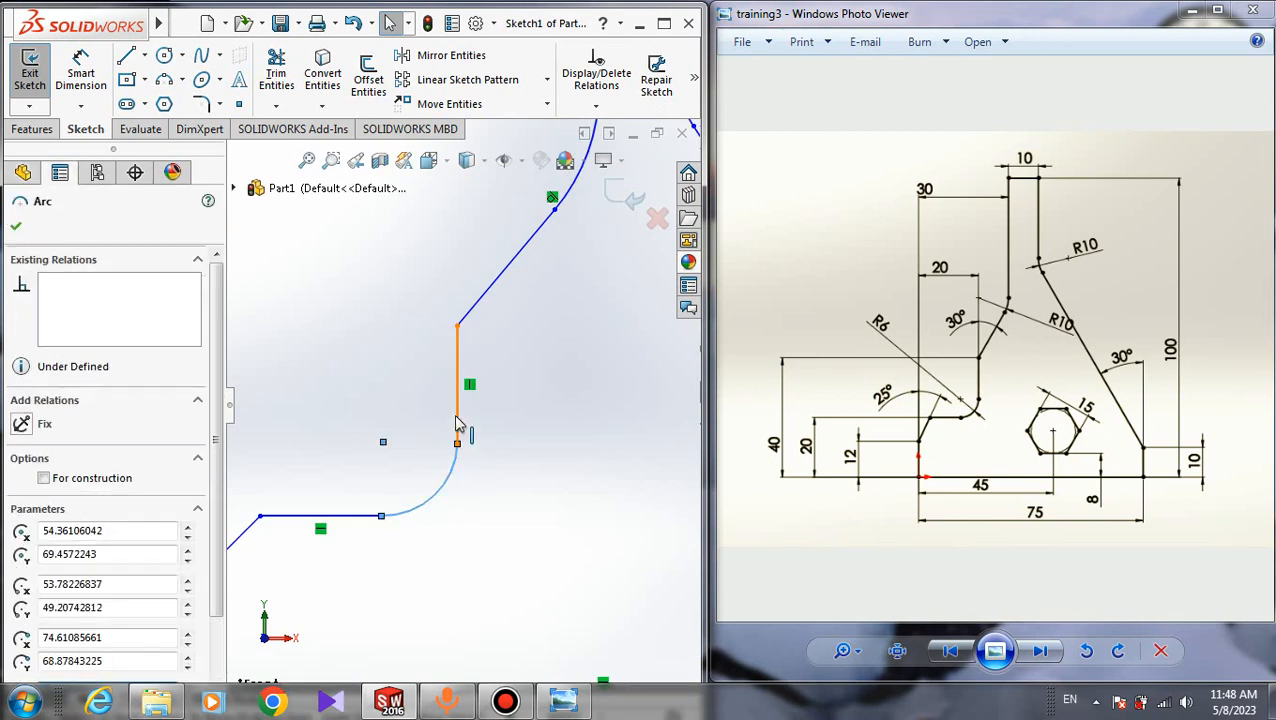
pyautogui.keyDown('ctrl'); pyautogui.click(458, 432); pyautogui.keyUp('ctrl')
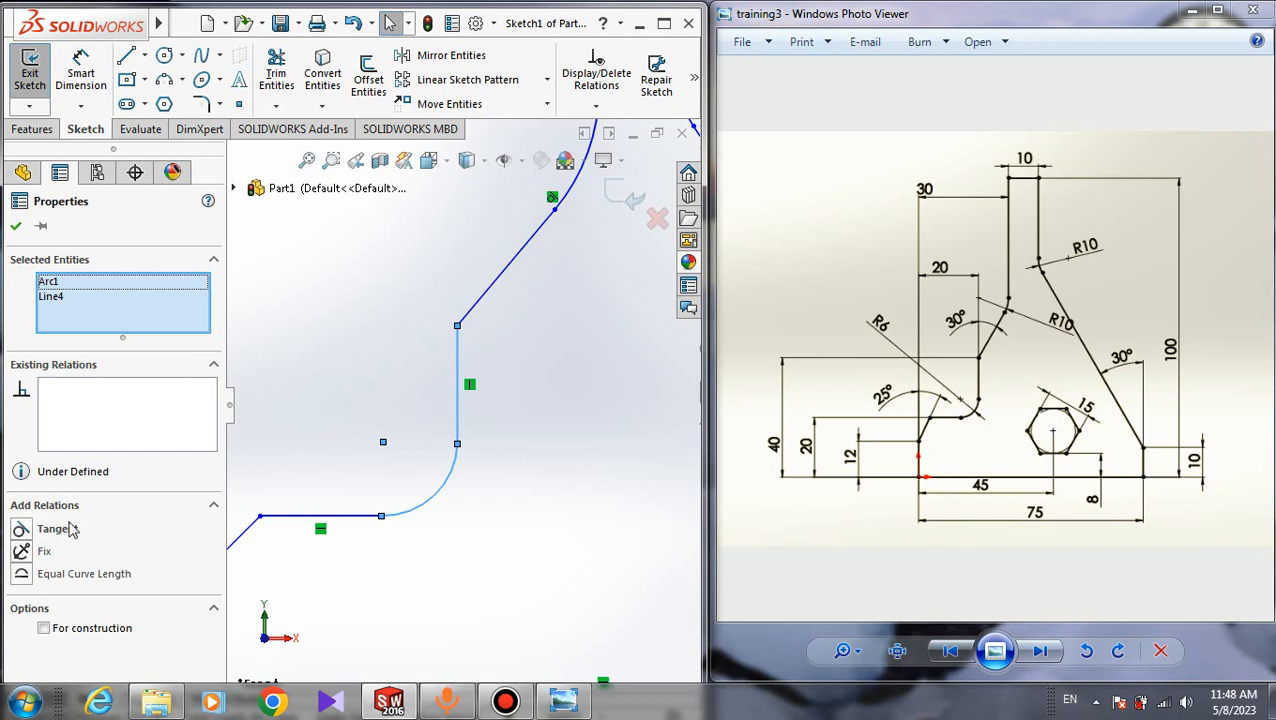
pyautogui.click(36, 530)
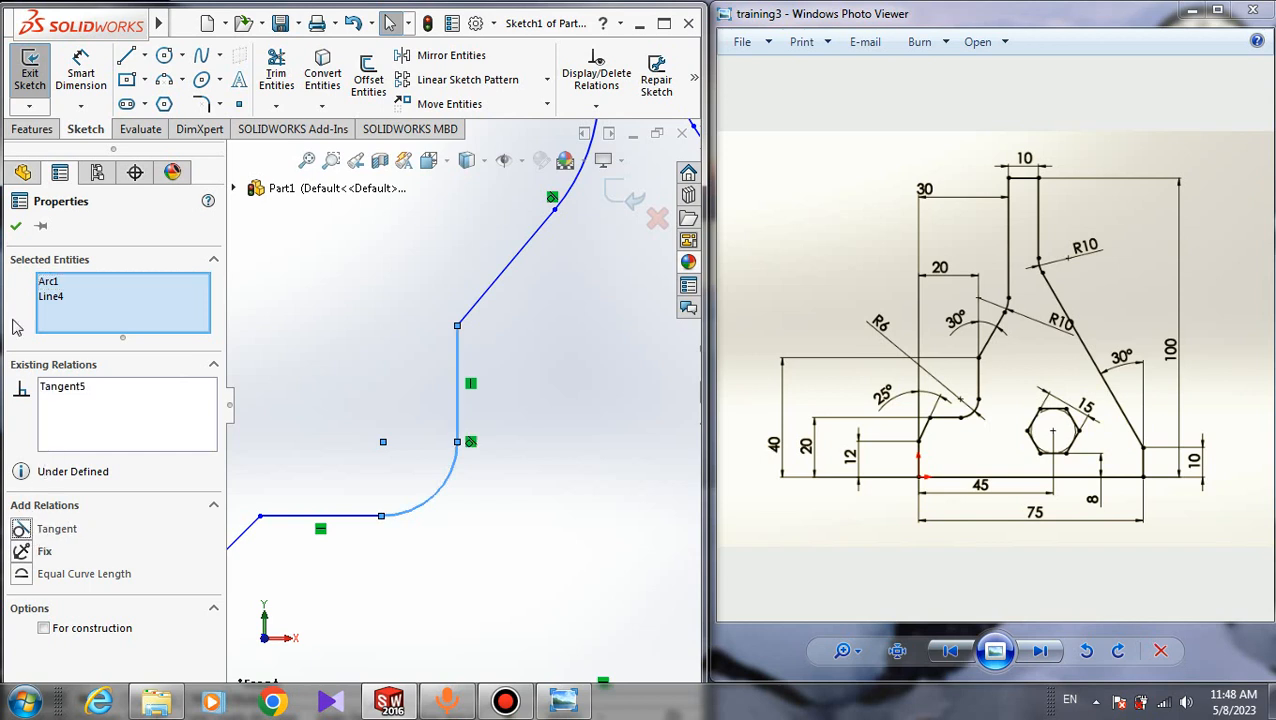
pyautogui.click(15, 226)
# Step: Add a tangent relation between the lower left arc and the short horizontal ledge line it meets
pyautogui.scroll(2, 393, 484)
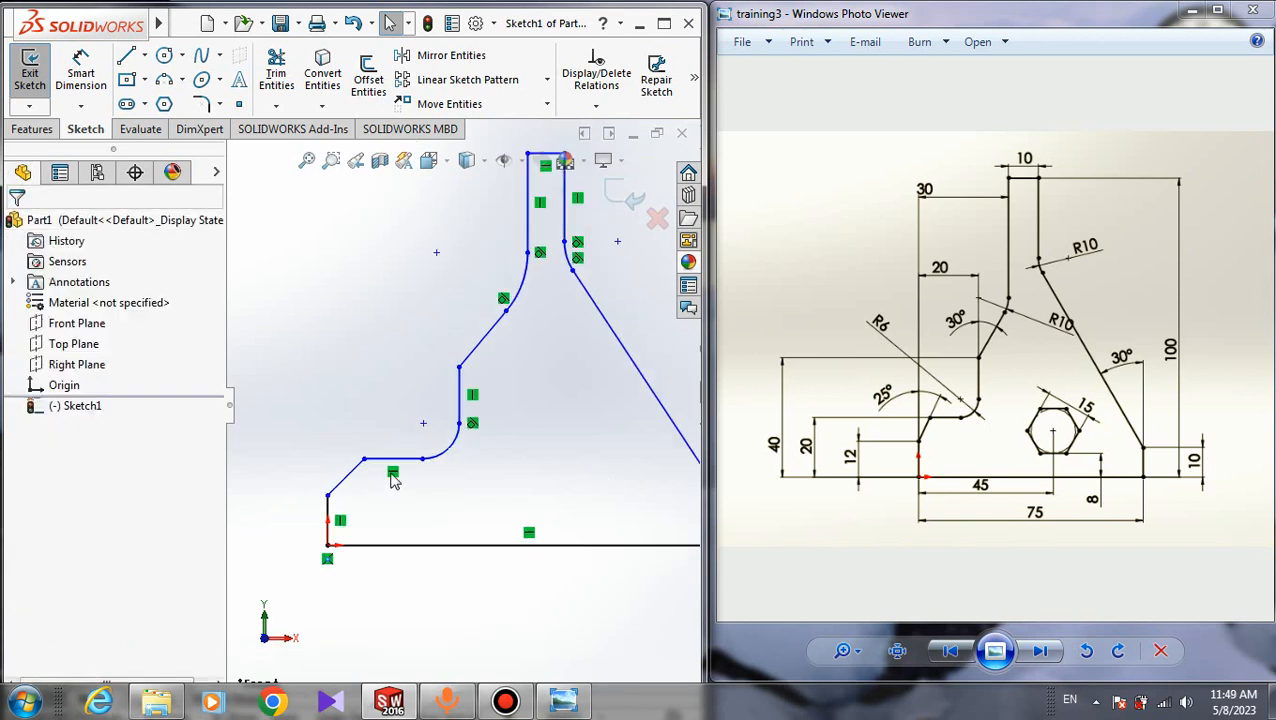
pyautogui.scroll(-5, 585, 410)
pyautogui.click(502, 403)
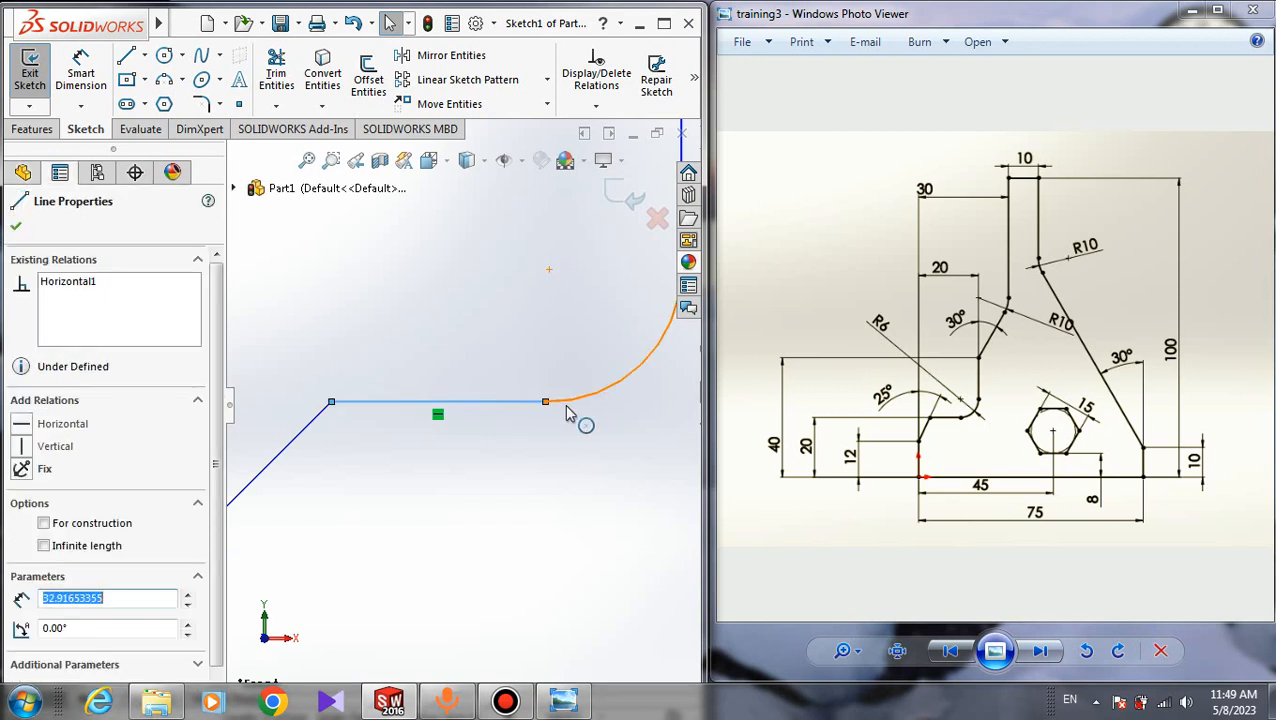
pyautogui.keyDown('ctrl'); pyautogui.click(566, 401); pyautogui.keyUp('ctrl')
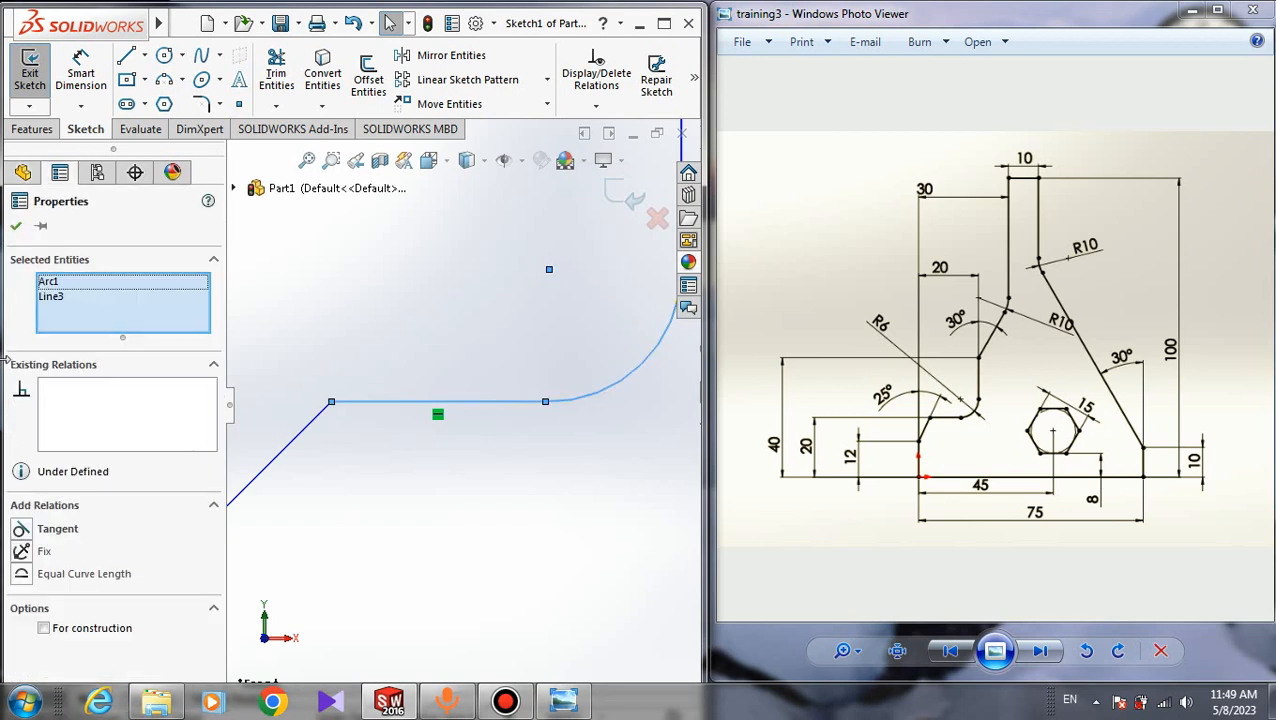
pyautogui.click(21, 529)
pyautogui.click(16, 227)
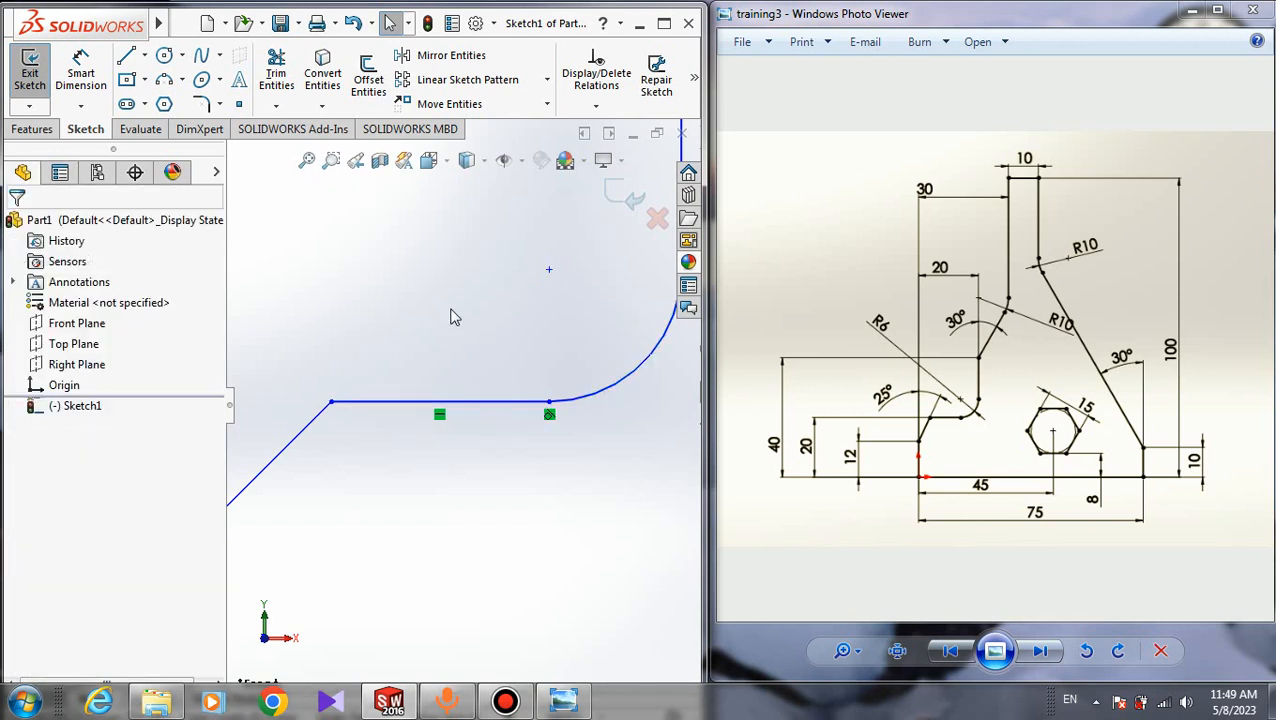
# Step: Hide the sketch relation symbols, and show them again
pyautogui.scroll(4, 456, 316)
pyautogui.scroll(-3, 598, 470)
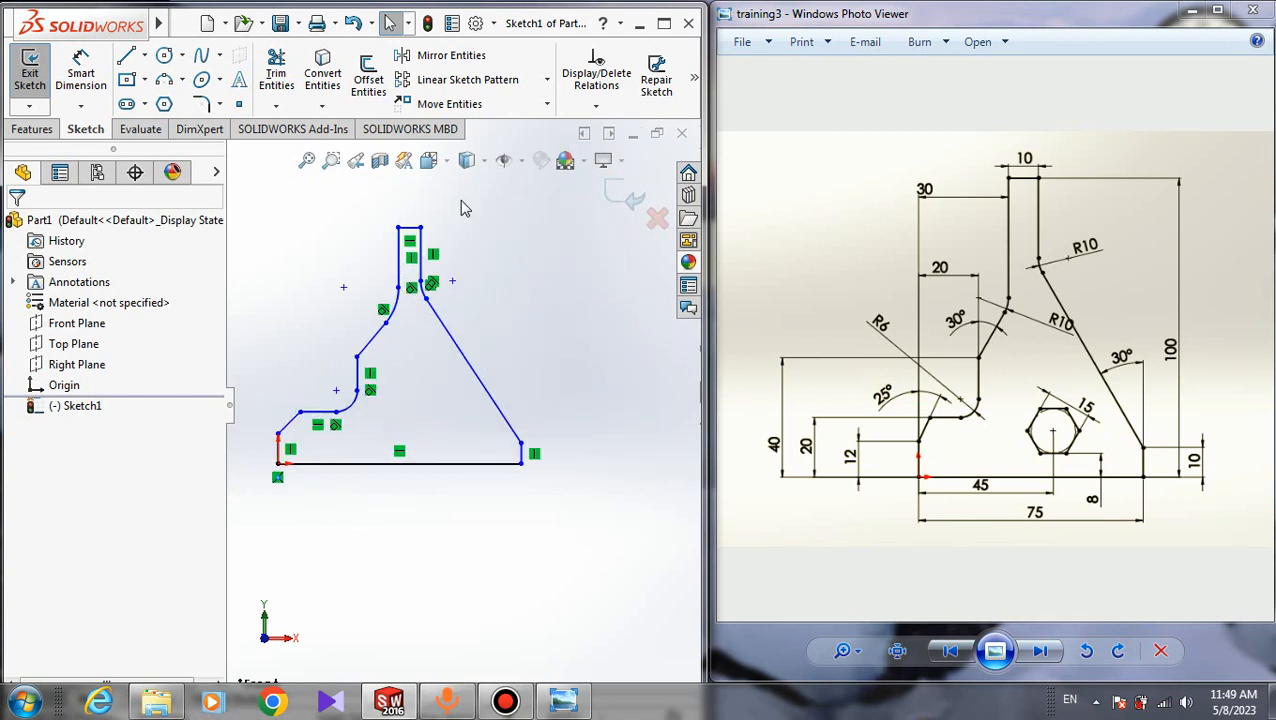
pyautogui.click(519, 162)
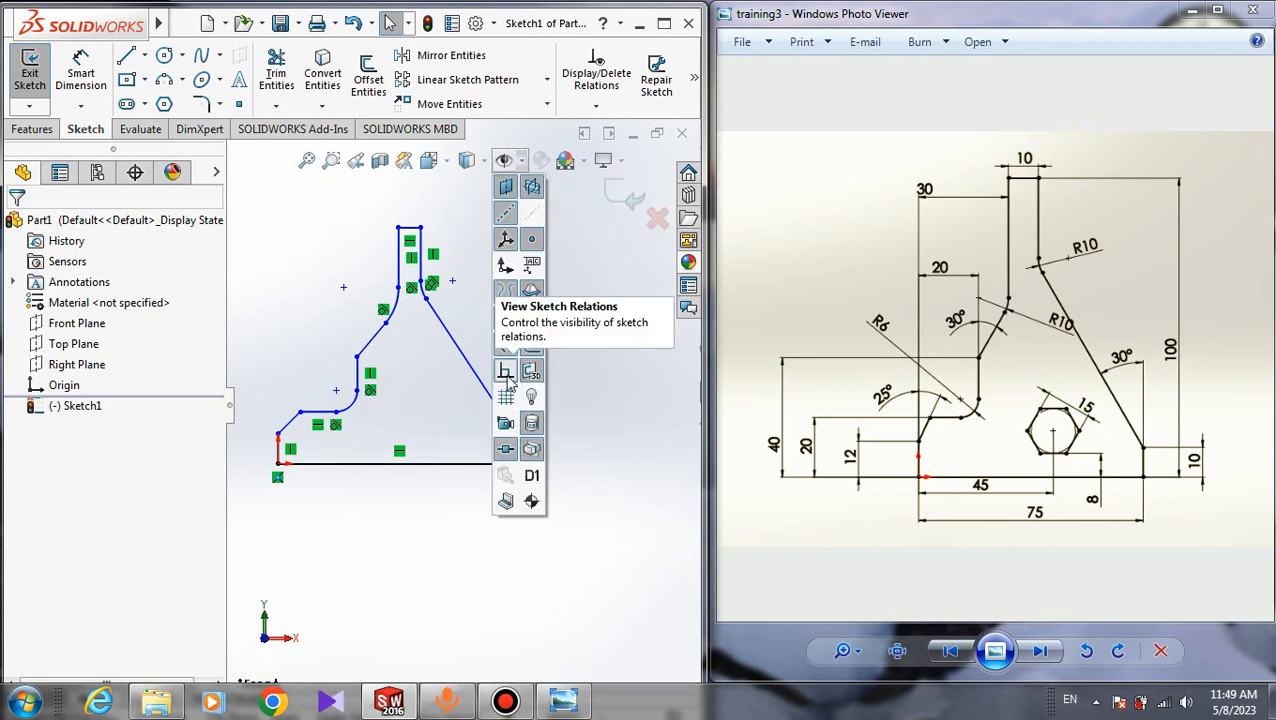
pyautogui.click(508, 376)
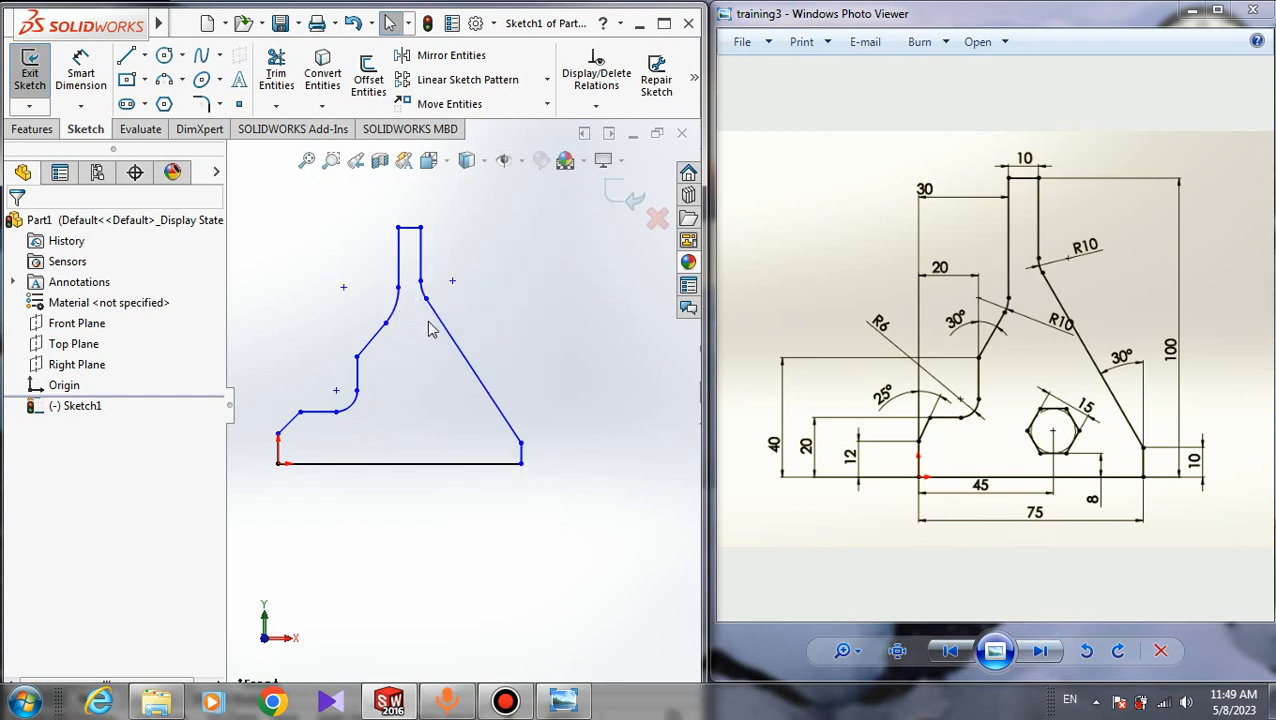
pyautogui.moveTo(508, 168)
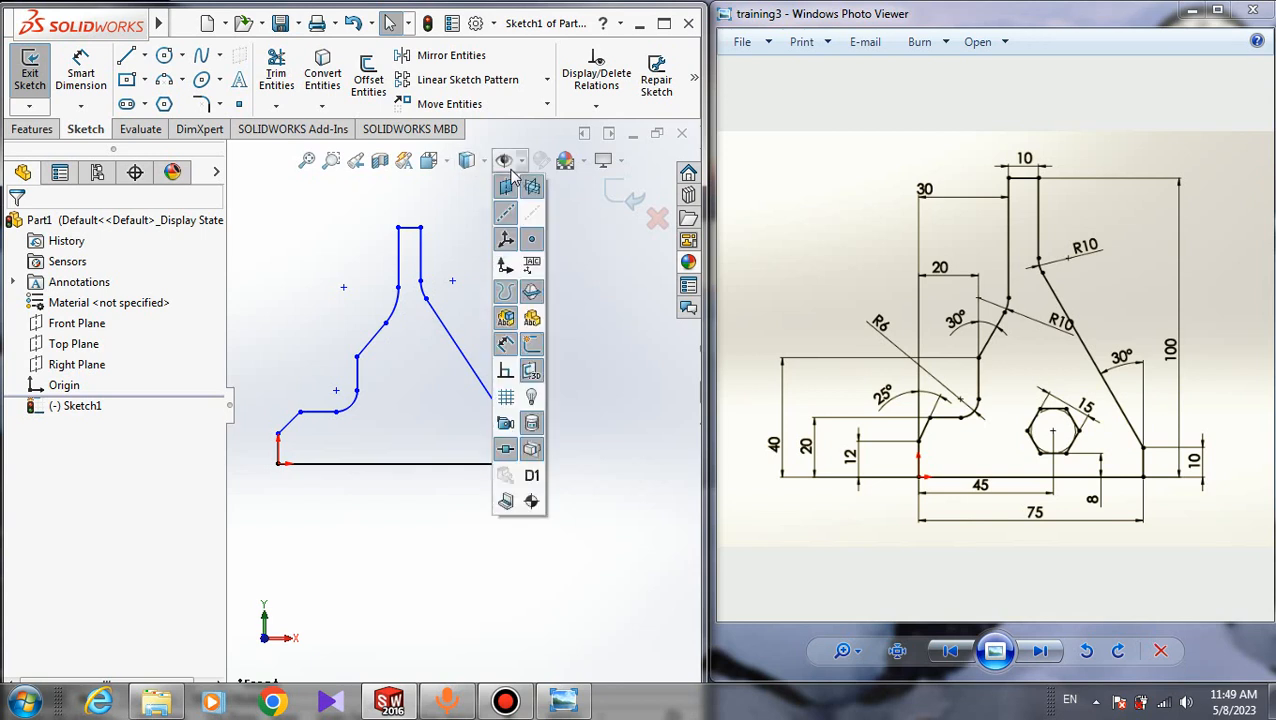
pyautogui.click(505, 371)
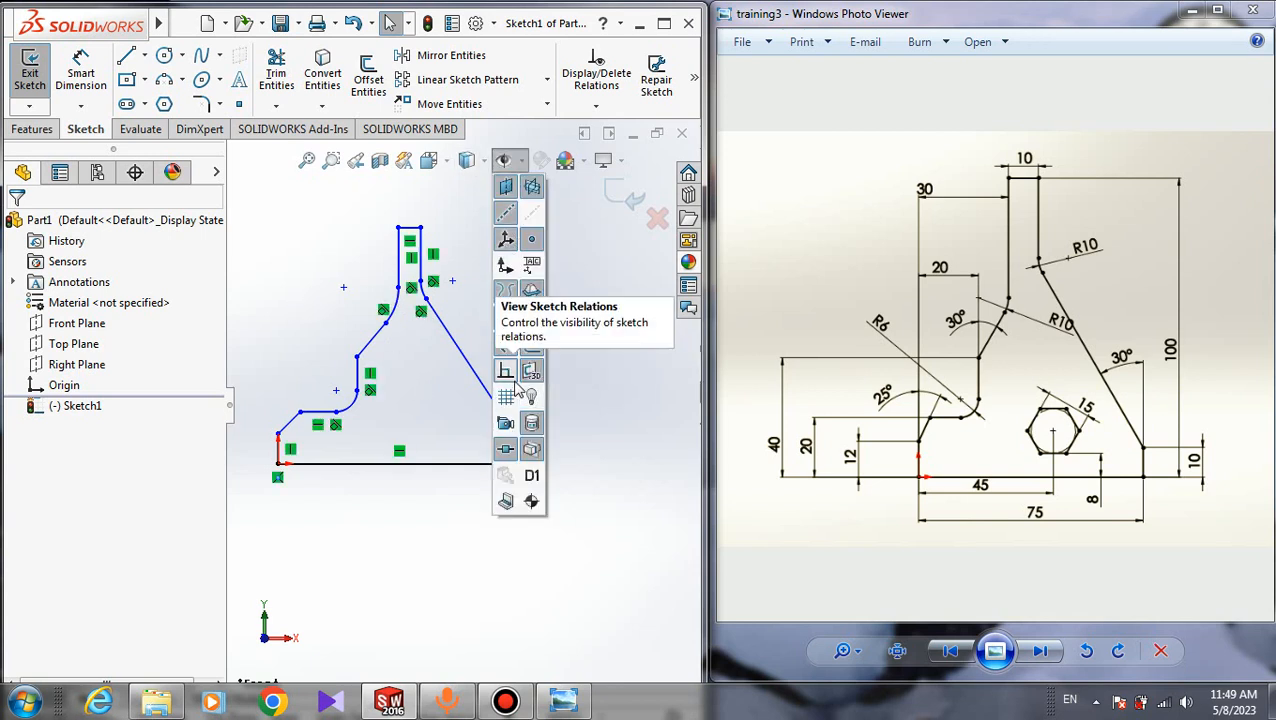
pyautogui.click(341, 338)
# Step: Dimension the profile's horizontal bottom line to 75 mm with Smart Dimension, placing the dimension below it
pyautogui.scroll(-2, 381, 383)
pyautogui.scroll(1, 455, 383)
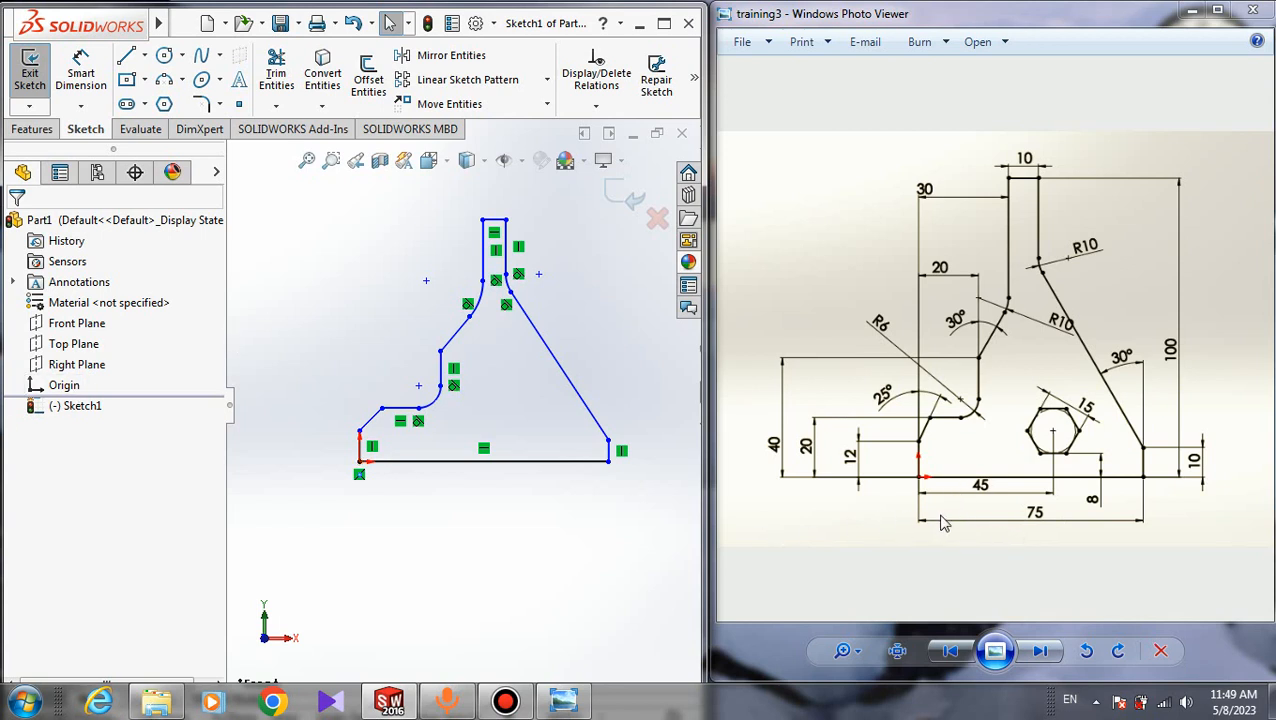
pyautogui.click(81, 76)
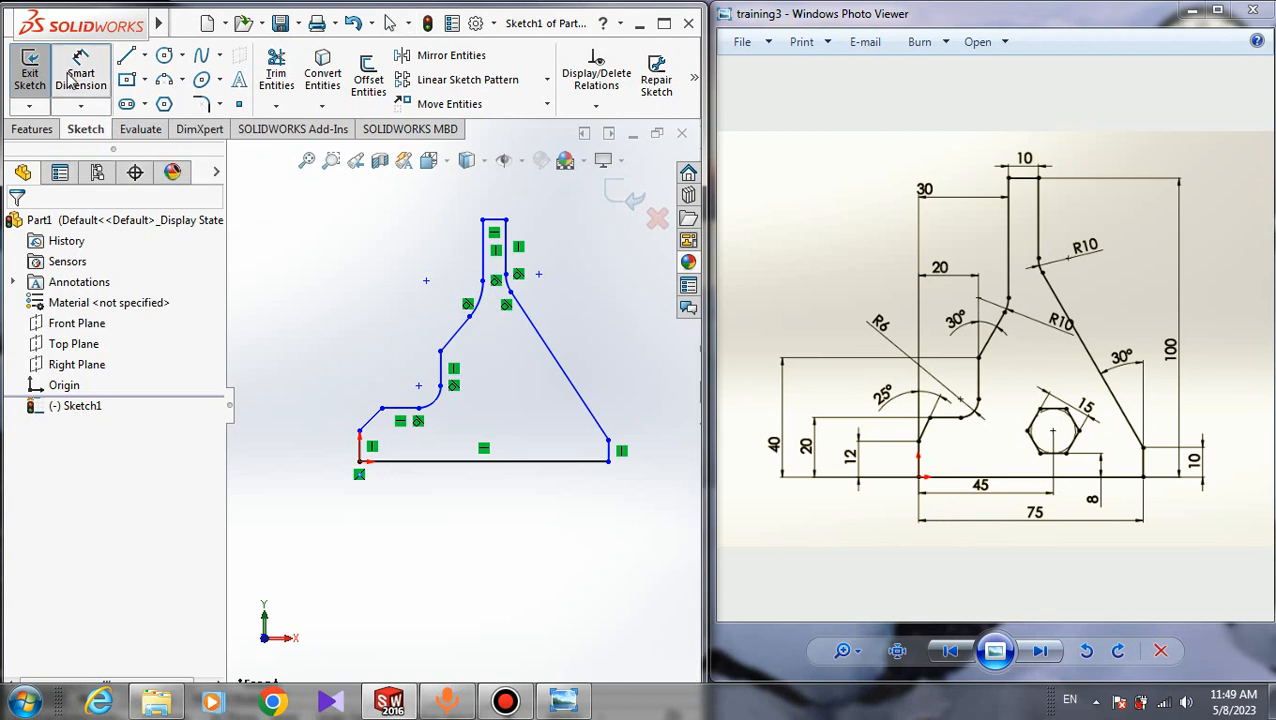
pyautogui.click(463, 470)
pyautogui.click(466, 566)
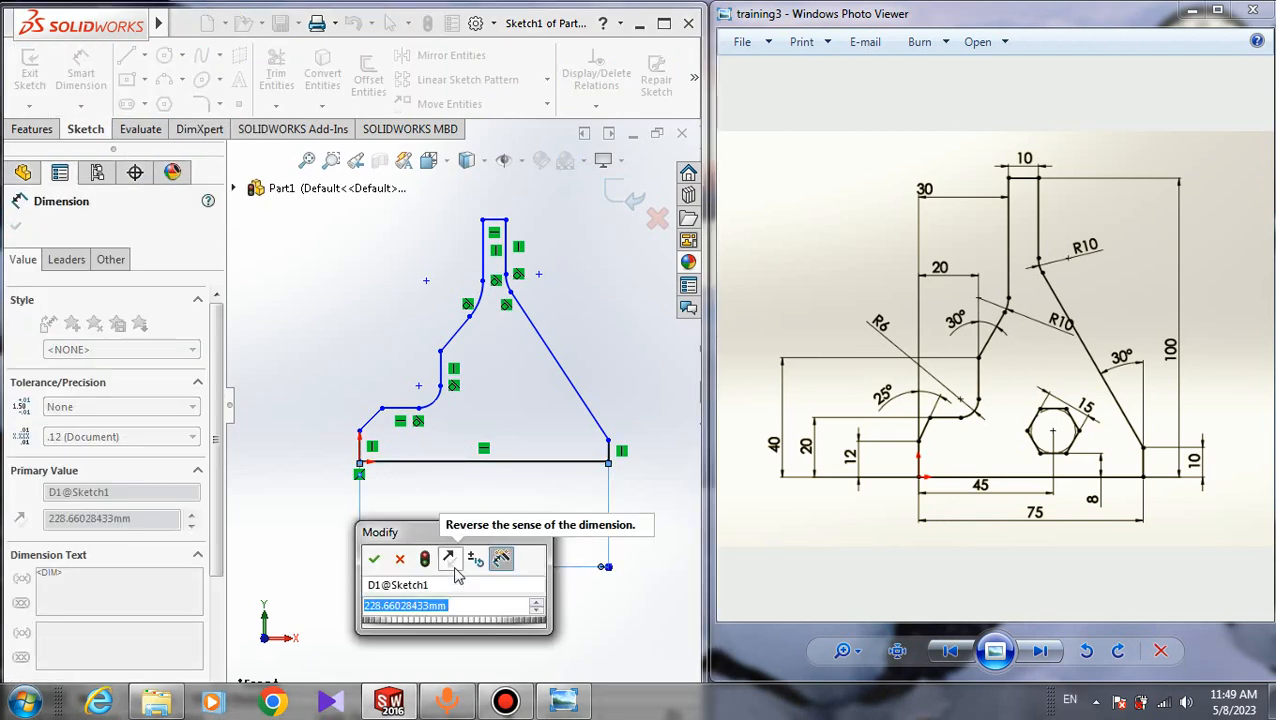
pyautogui.write('75')
pyautogui.press('Return')
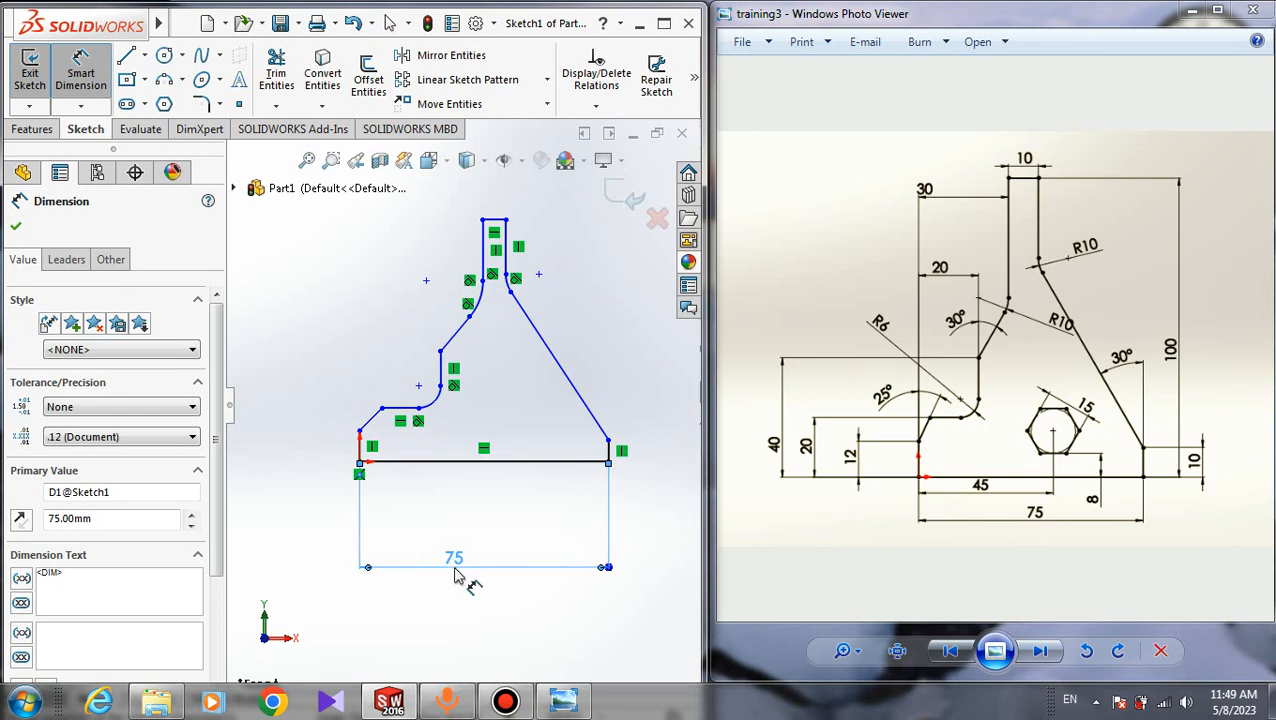
pyautogui.click(17, 223)
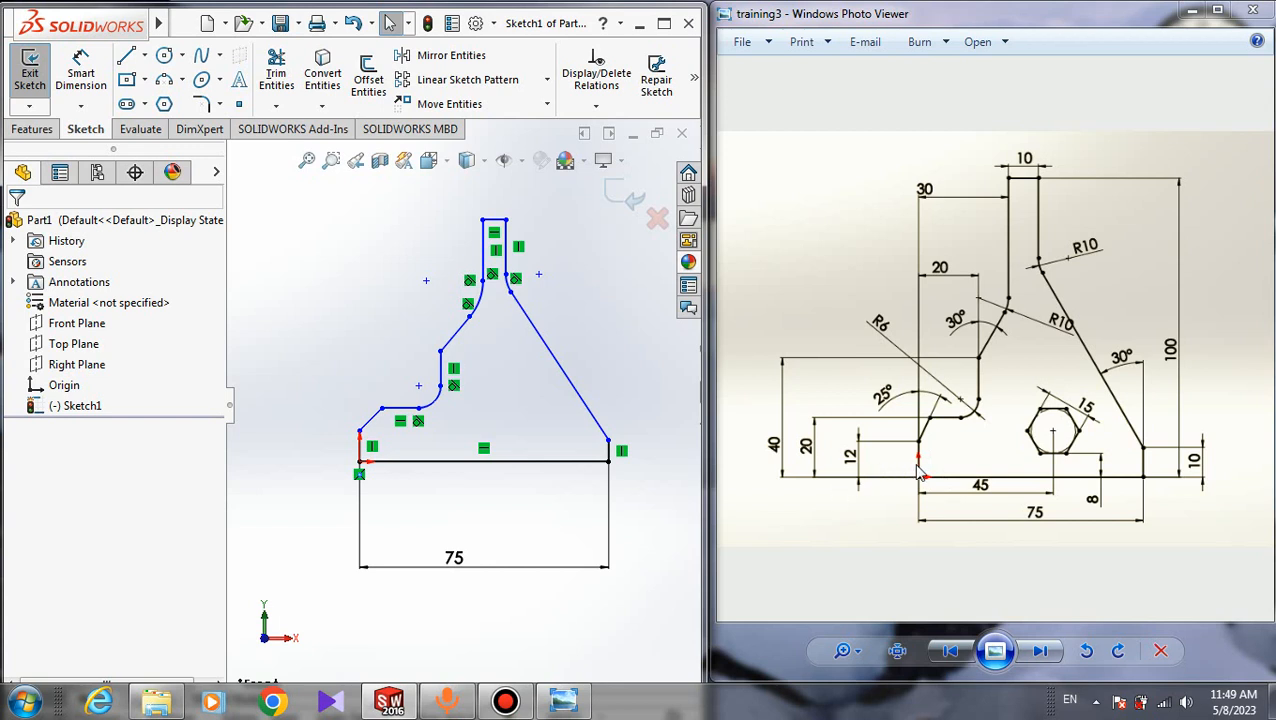
pyautogui.rightClick(306, 347)
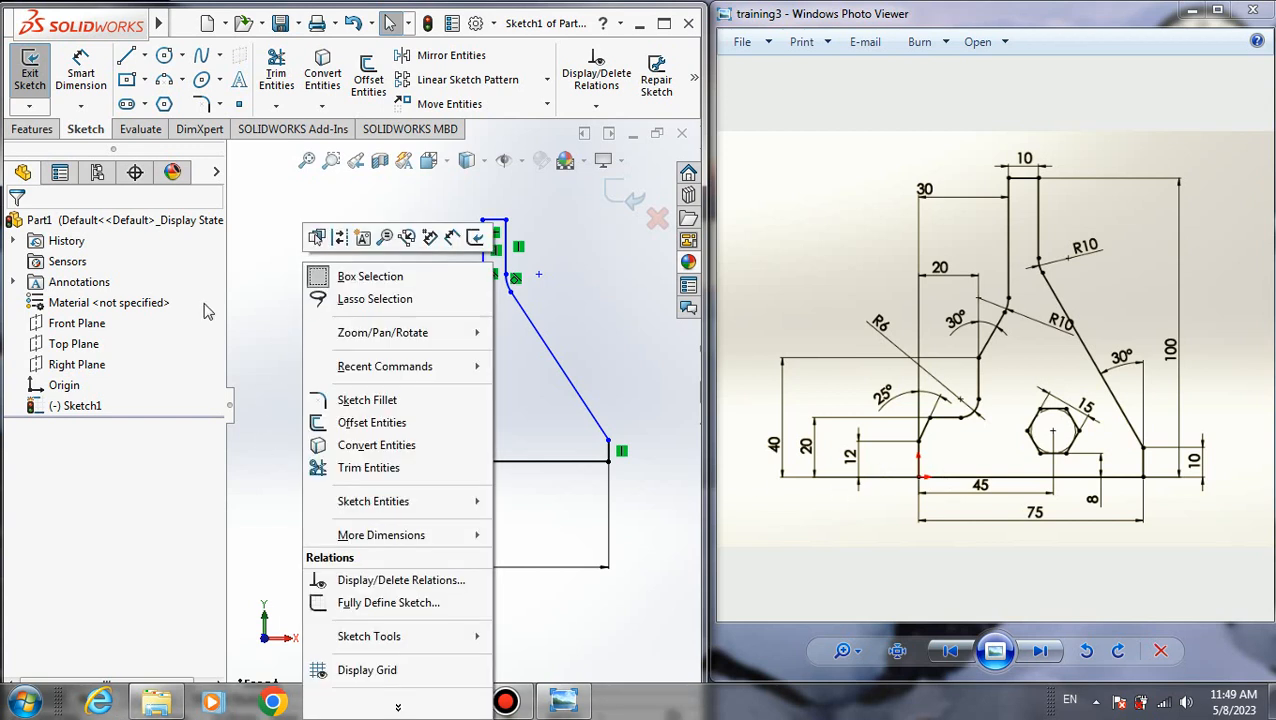
pyautogui.click(265, 308)
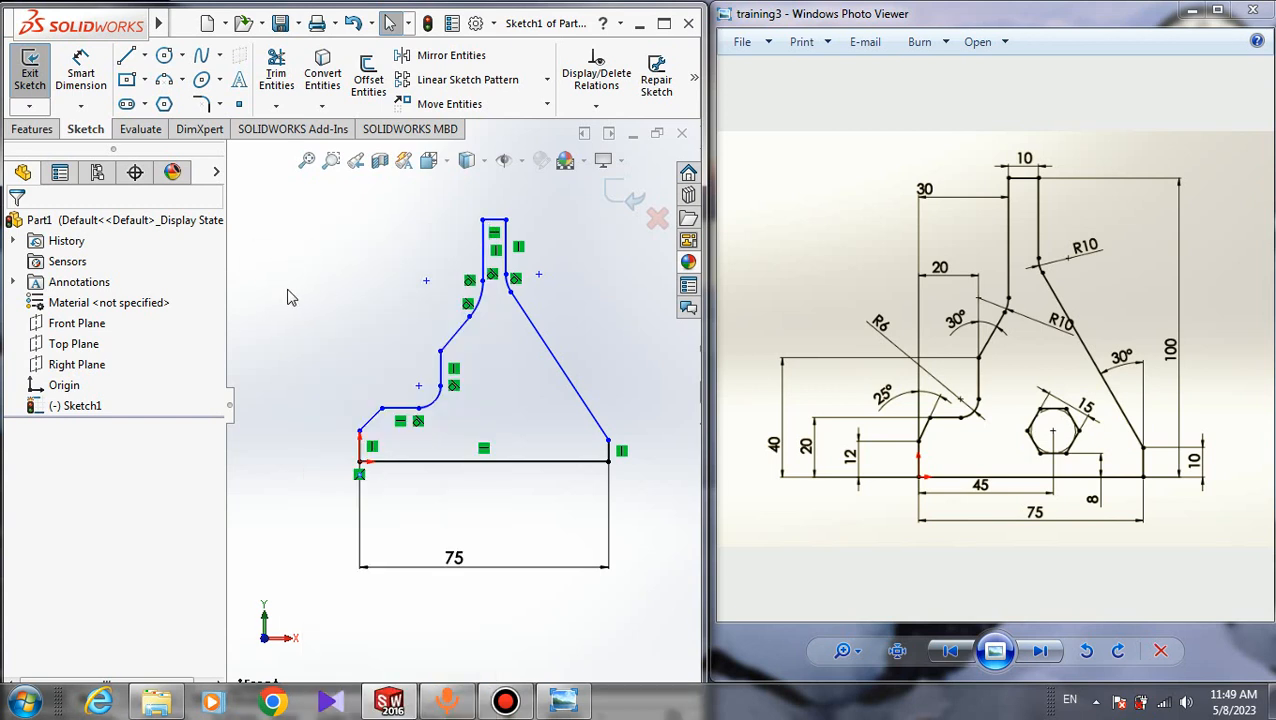
pyautogui.moveTo(287, 287); pyautogui.dragTo(317, 226, button='right')
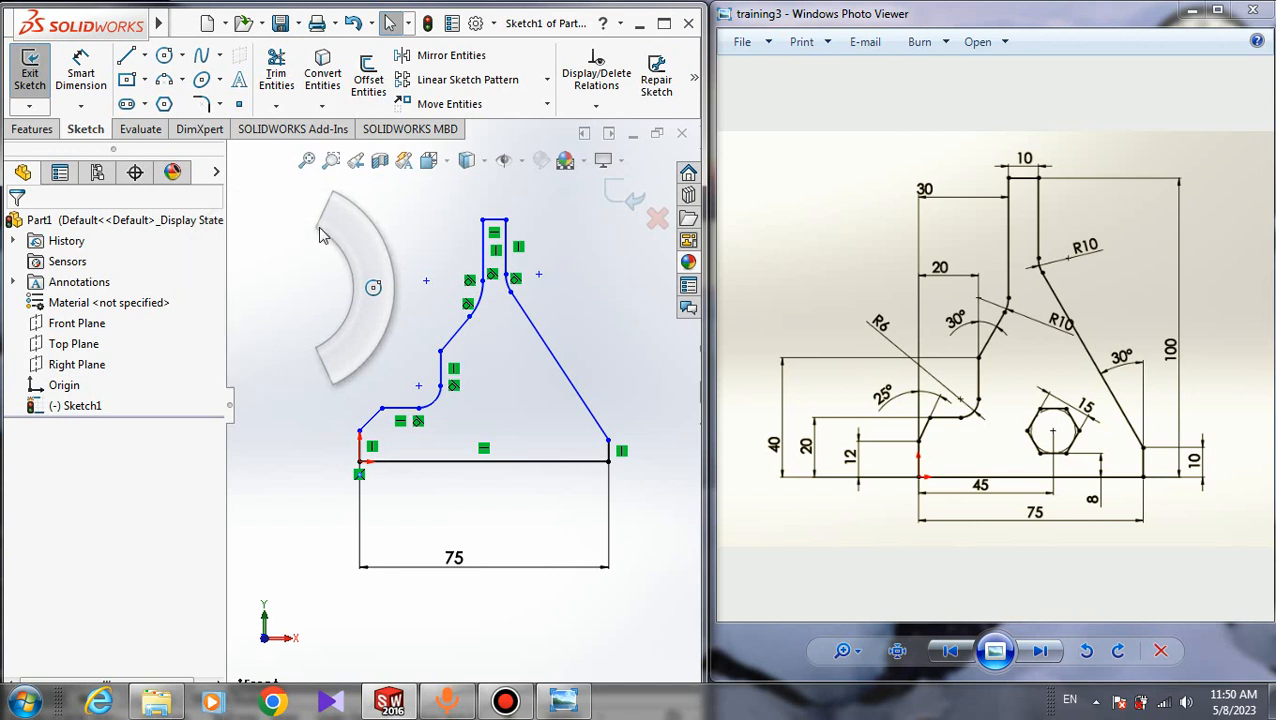
# Step: Dimension the short vertical line rising from the origin to 12 mm, placing the dimension outside the profile
pyautogui.moveTo(292, 365); pyautogui.dragTo(333, 238, button='right')
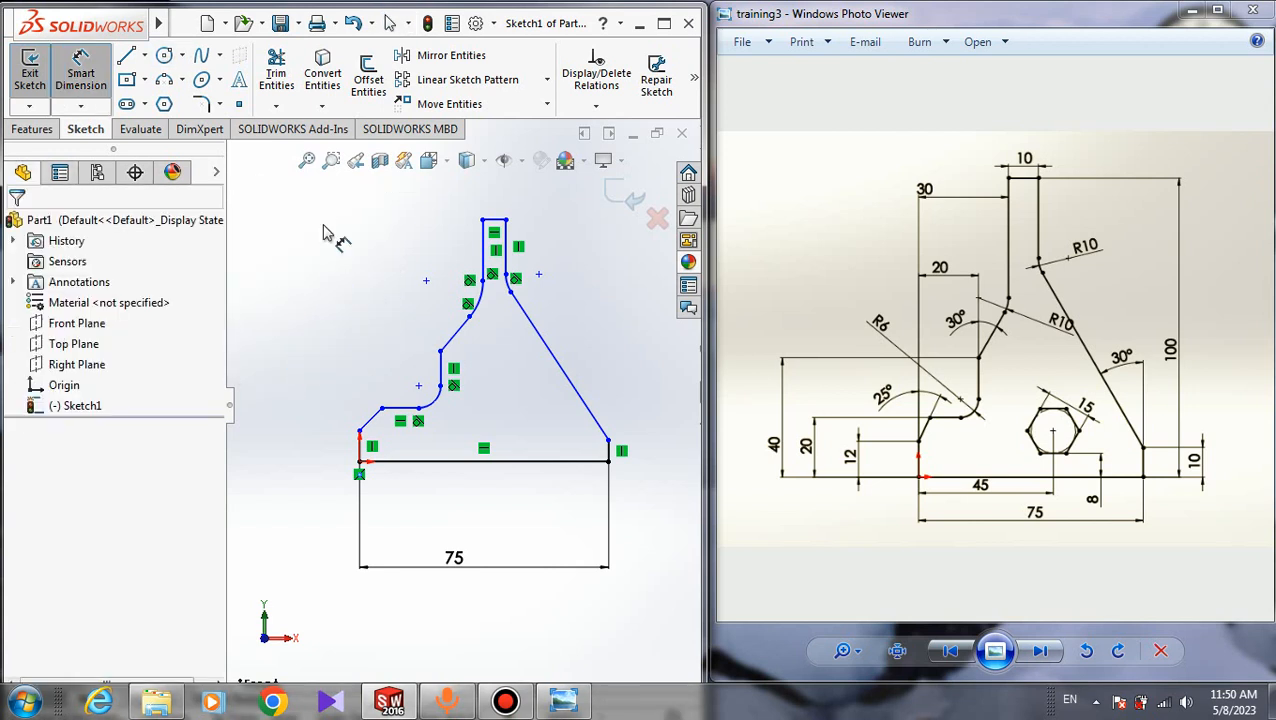
pyautogui.scroll(-3, 359, 464)
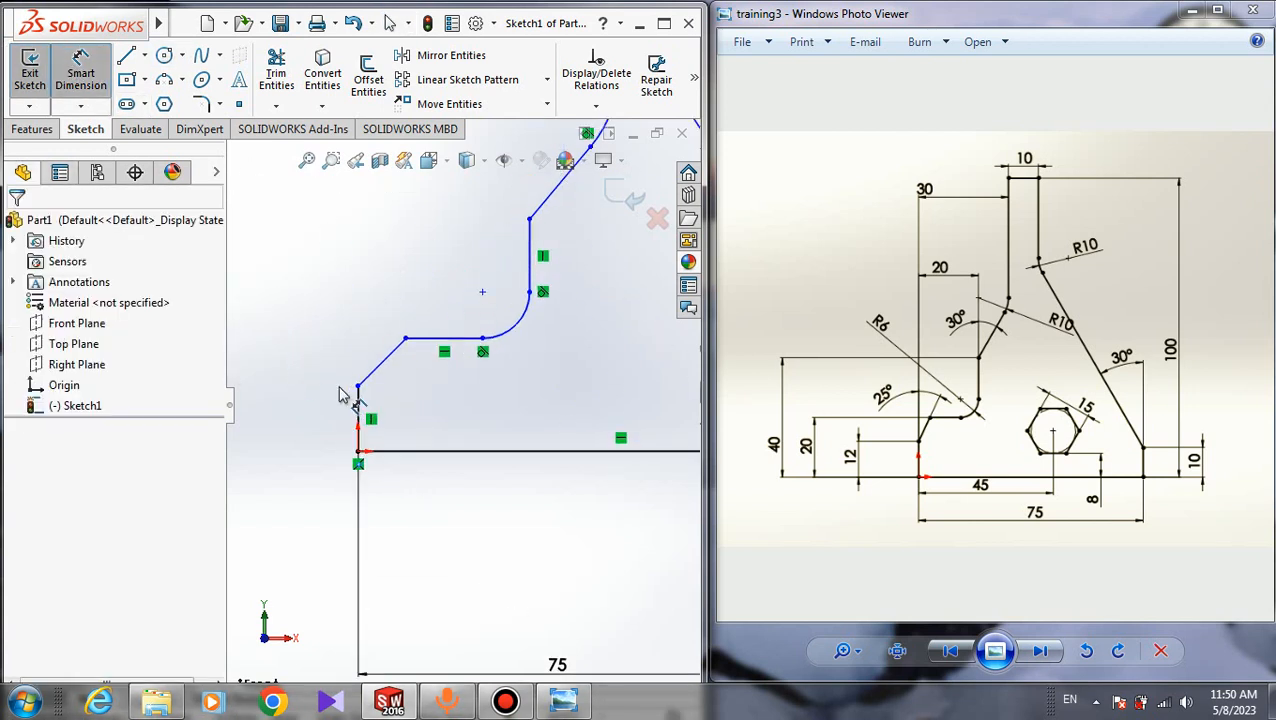
pyautogui.scroll(2, 456, 441)
pyautogui.scroll(-3, 420, 395)
pyautogui.scroll(-2, 420, 395)
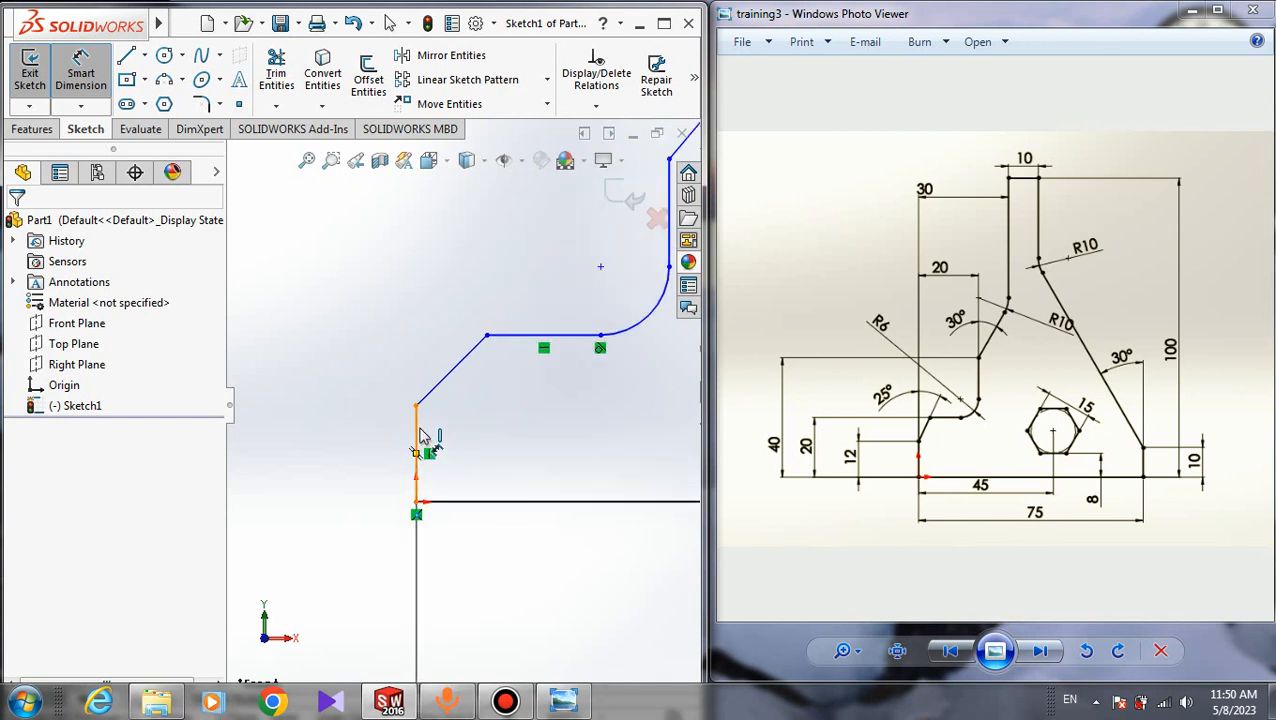
pyautogui.scroll(2, 420, 435)
pyautogui.click(435, 433)
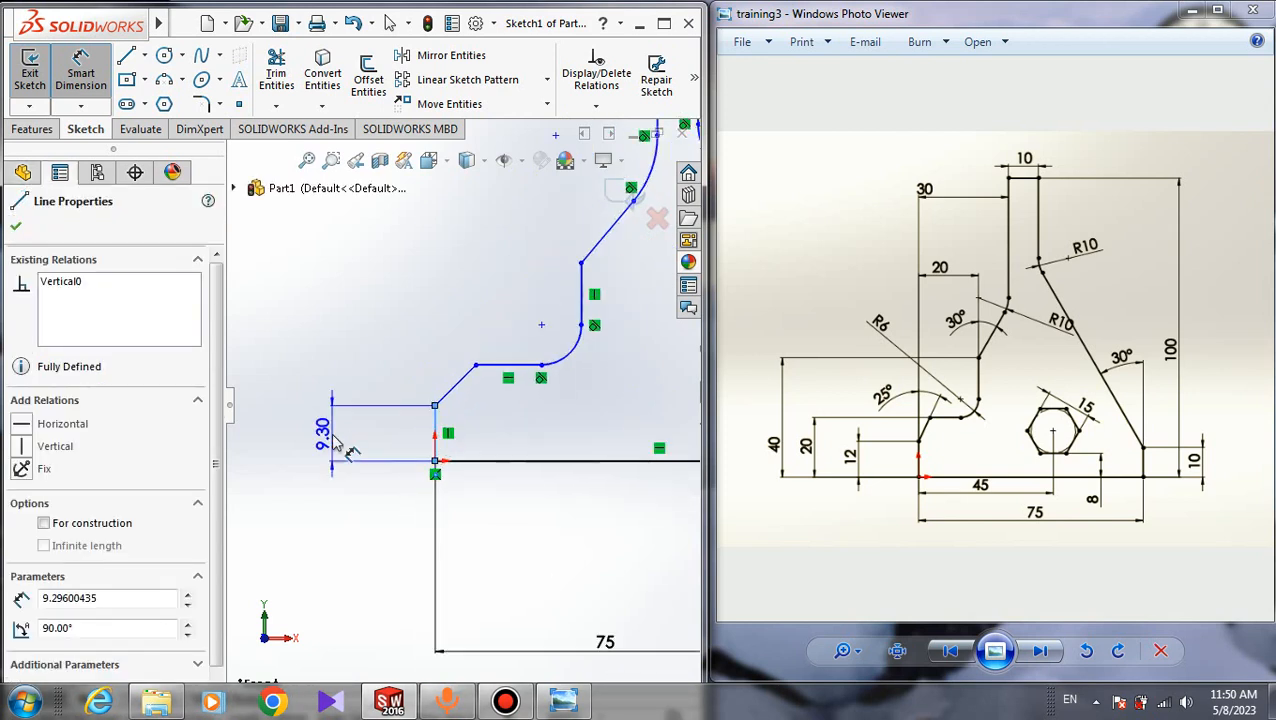
pyautogui.click(300, 445)
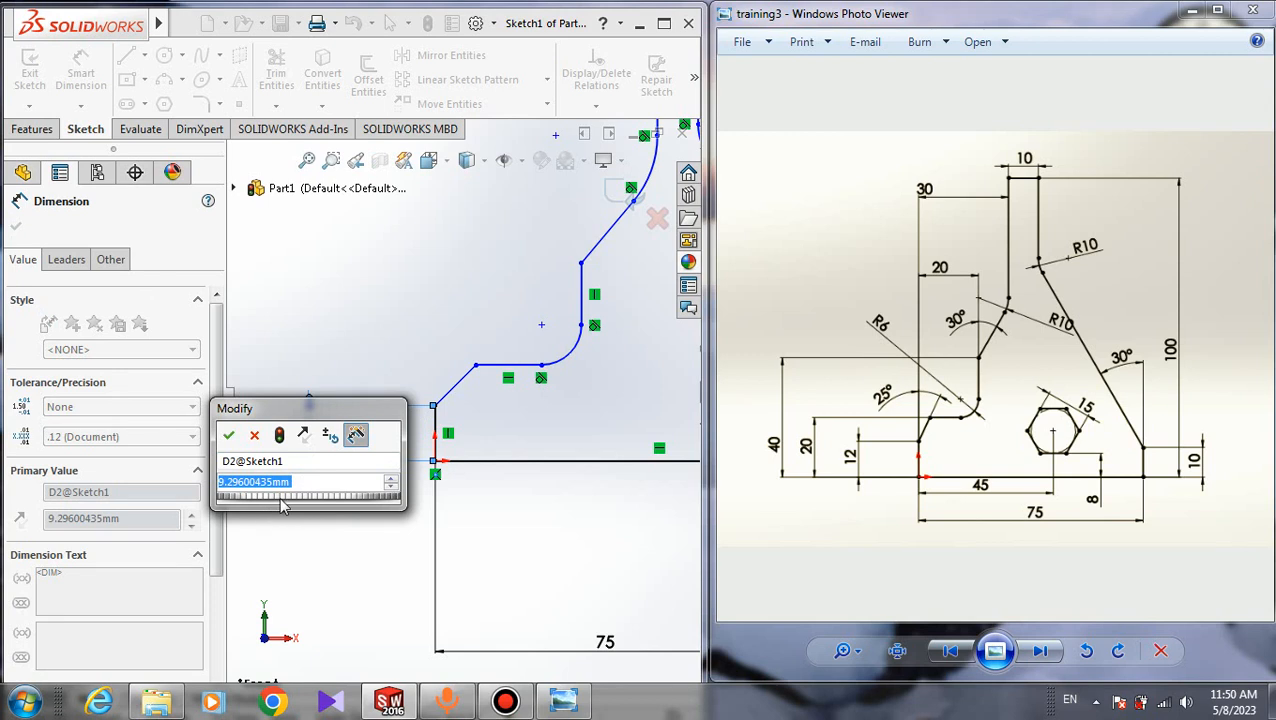
pyautogui.write('12')
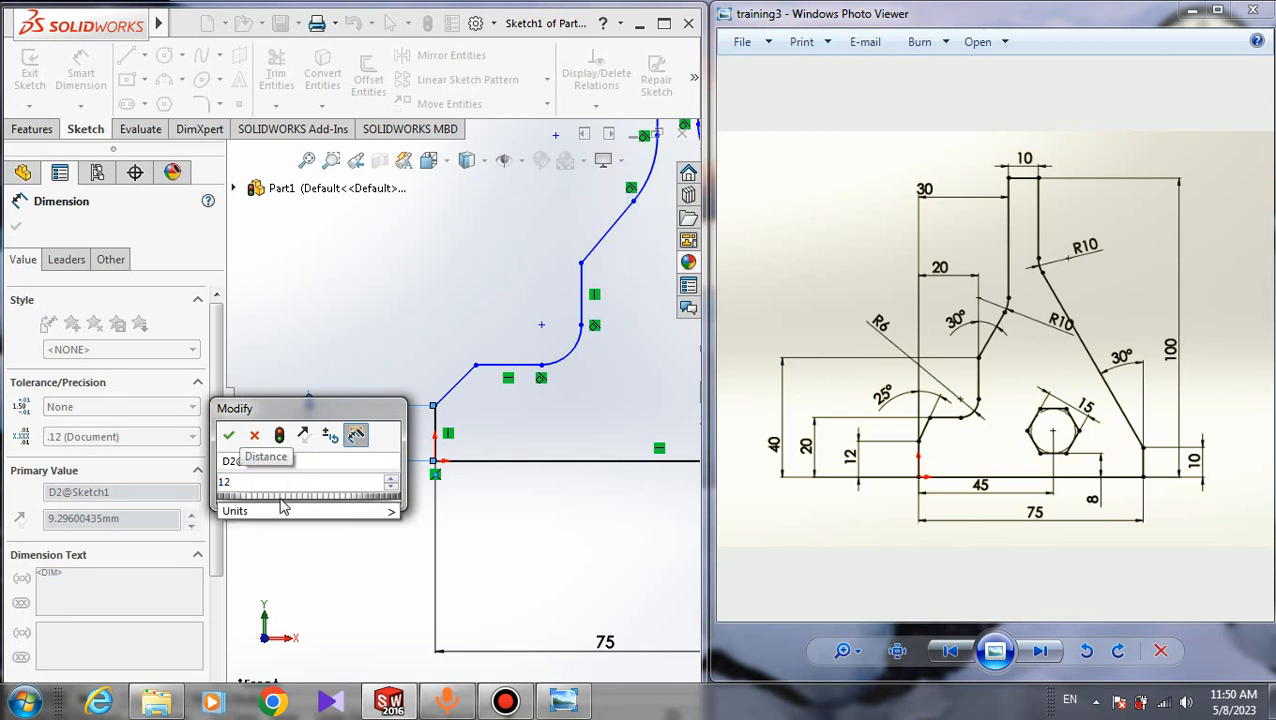
pyautogui.press('Return')
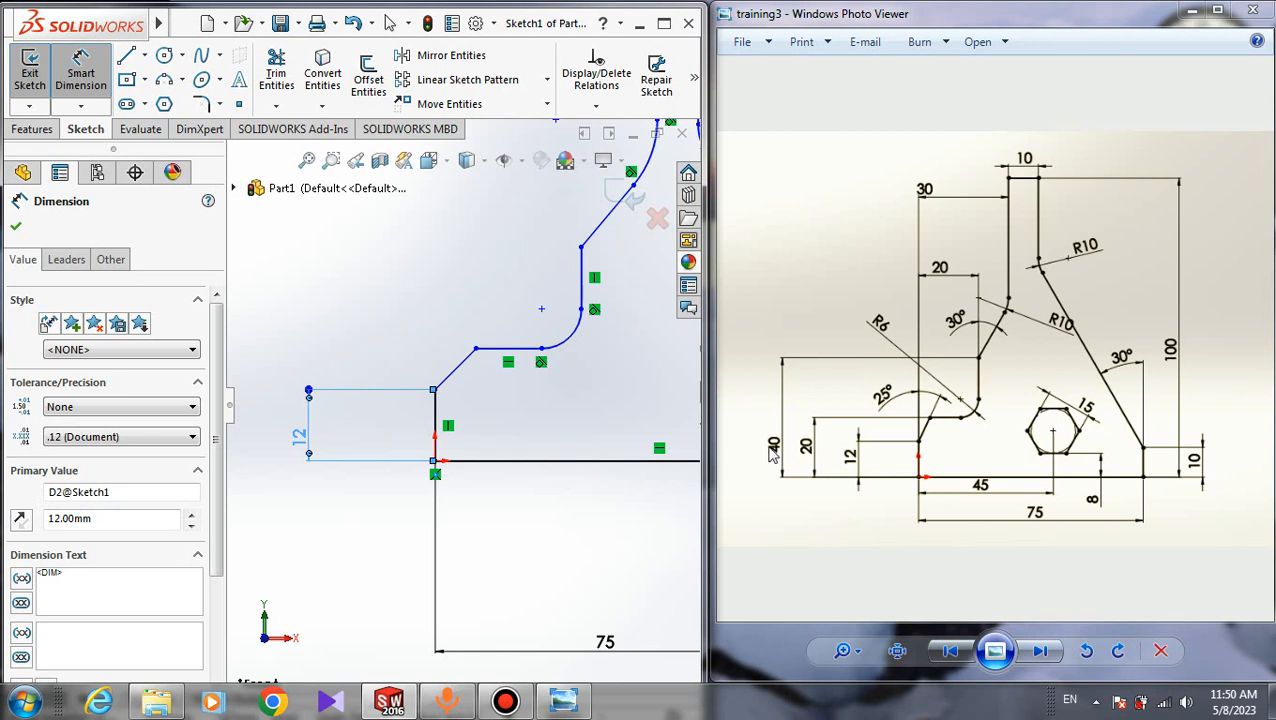
# Step: Dimension the height of the ledge line's outer end above the origin to 20 mm, placing it outside the 12 mm dimension
pyautogui.click(436, 462)
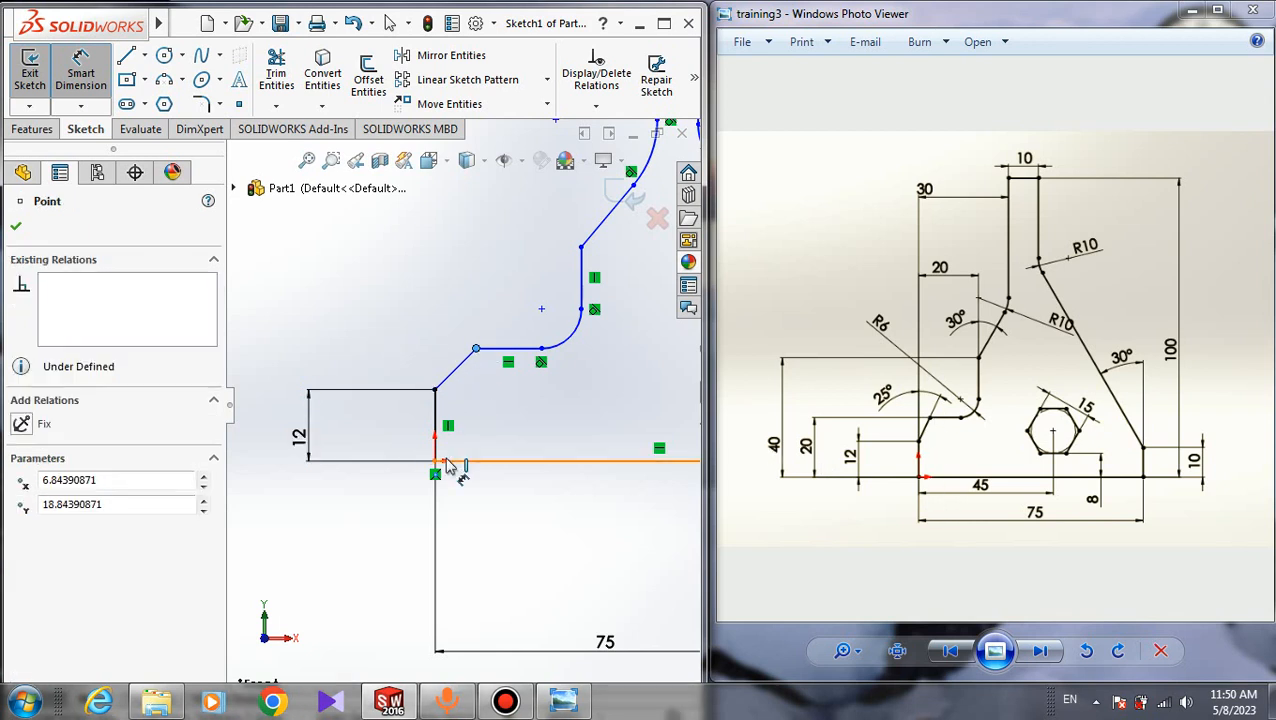
pyautogui.click(435, 462)
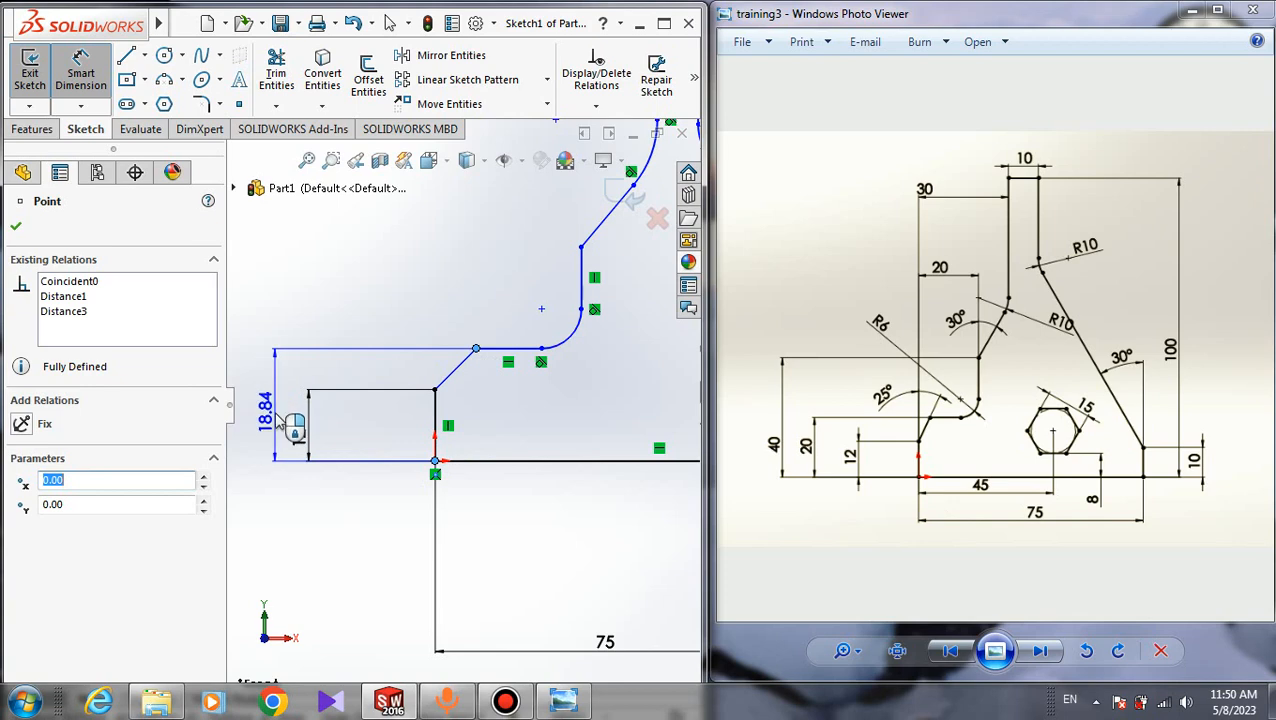
pyautogui.click(279, 422)
pyautogui.press('Return')
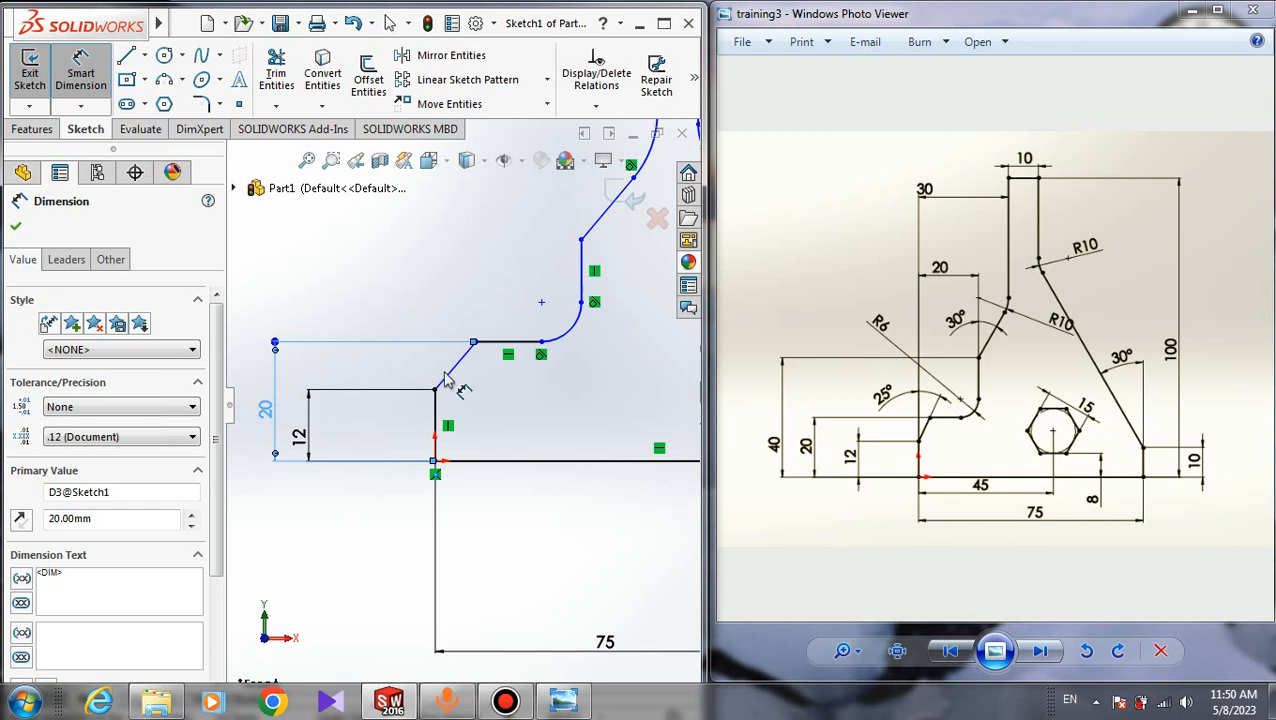
# Step: Dimension the height from the origin to the upper end of the vertical line above the ledge arc to 40 mm, placing it outermost
pyautogui.scroll(2, 487, 350)
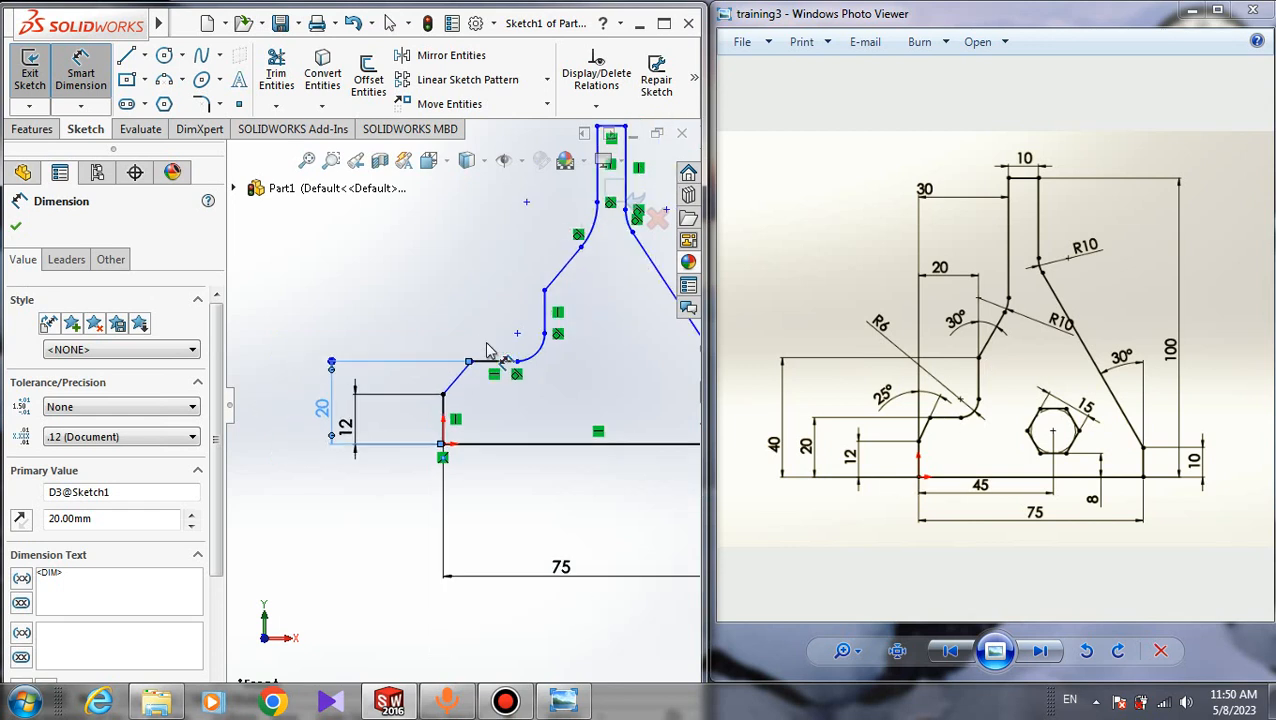
pyautogui.click(545, 291)
pyautogui.click(443, 444)
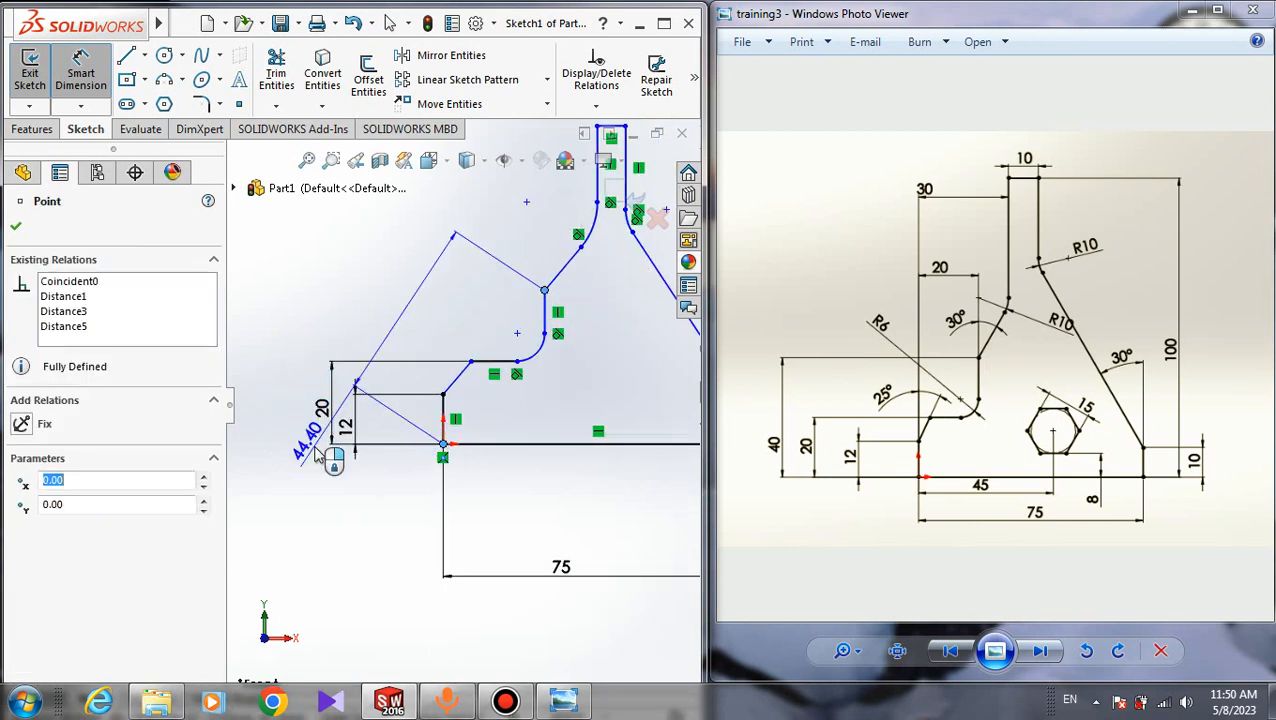
pyautogui.click(270, 400)
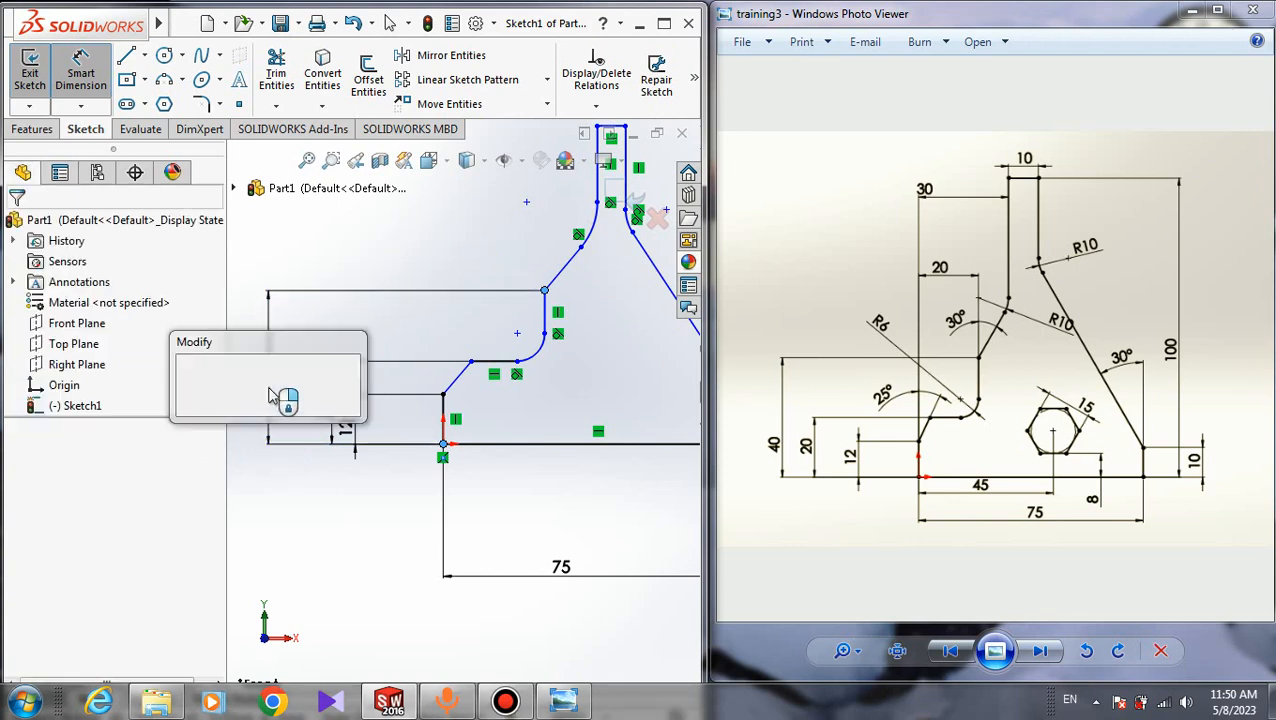
pyautogui.write('40')
pyautogui.press('Return')
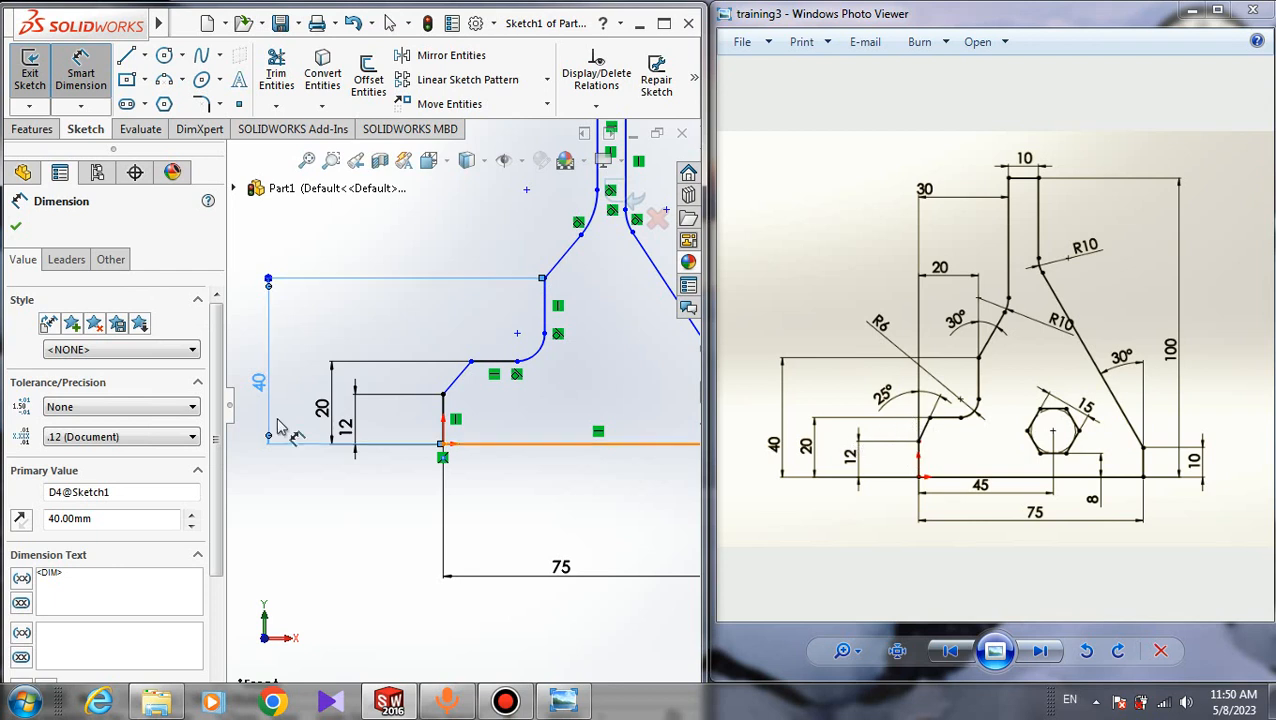
# Step: Dimension the angle between the short vertical line at the origin and the slanted line above it to 25 degrees
pyautogui.scroll(-3, 443, 418)
pyautogui.scroll(-1, 446, 414)
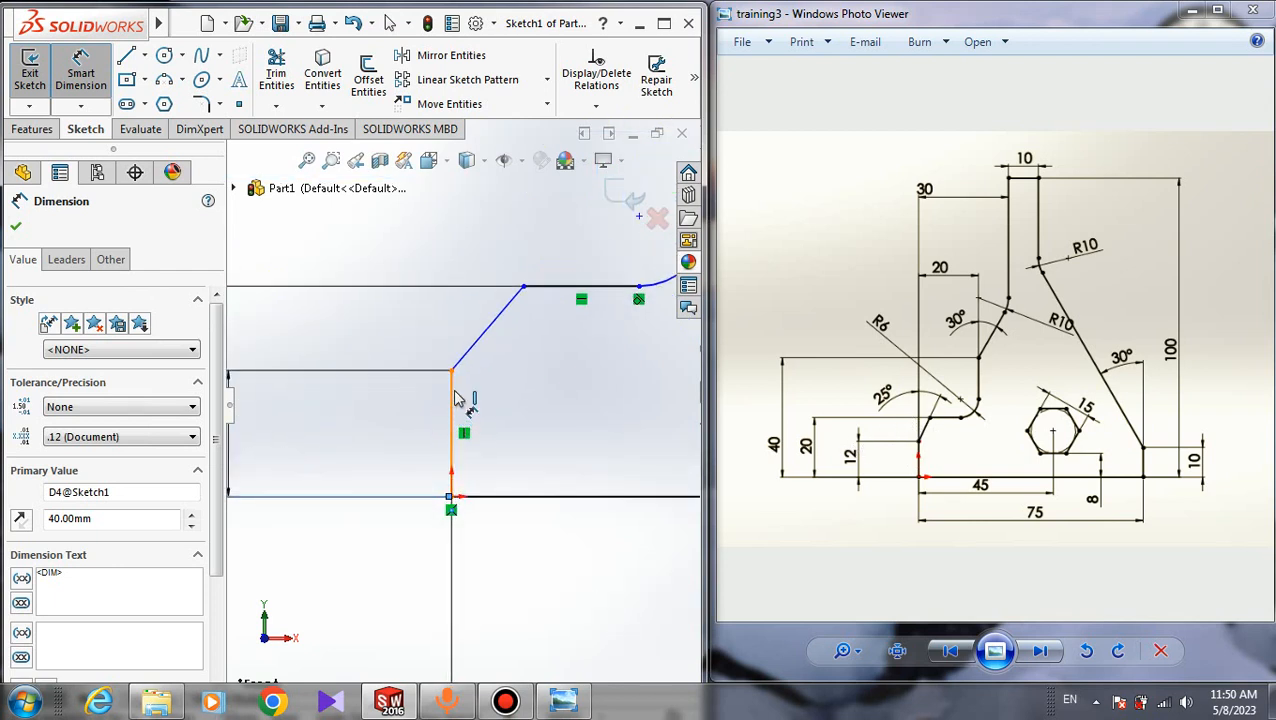
pyautogui.click(454, 385)
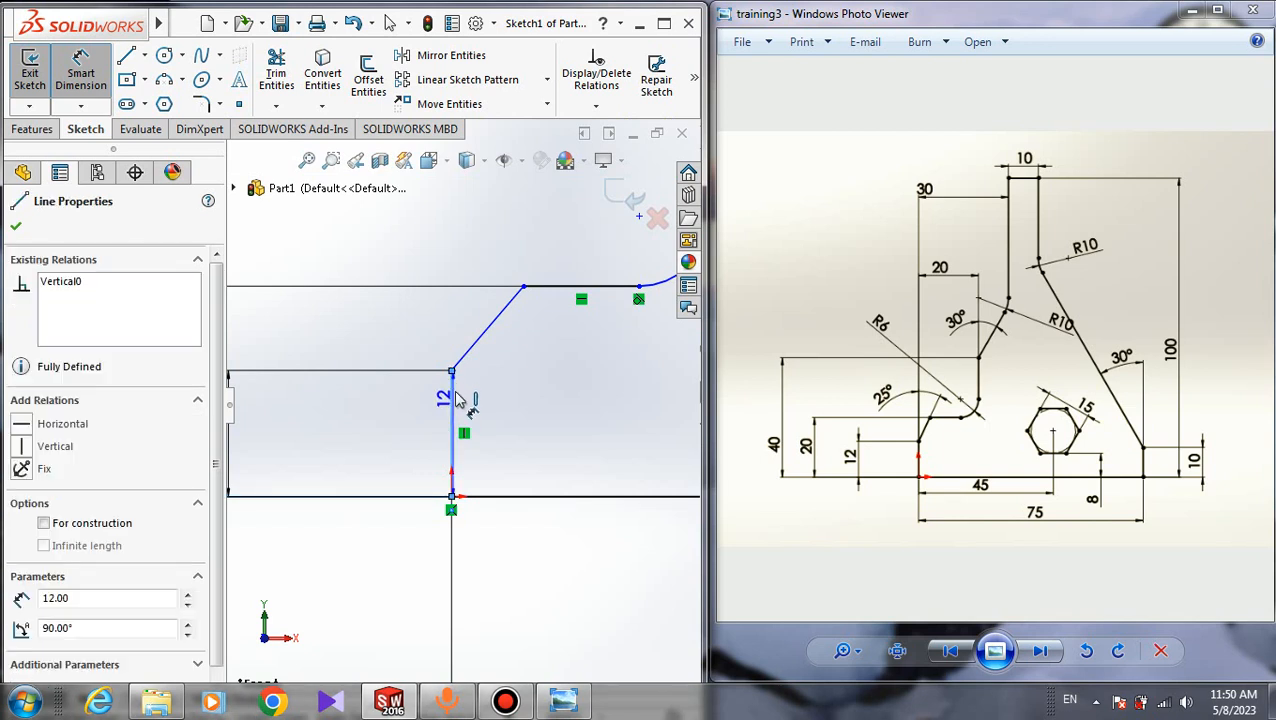
pyautogui.click(463, 358)
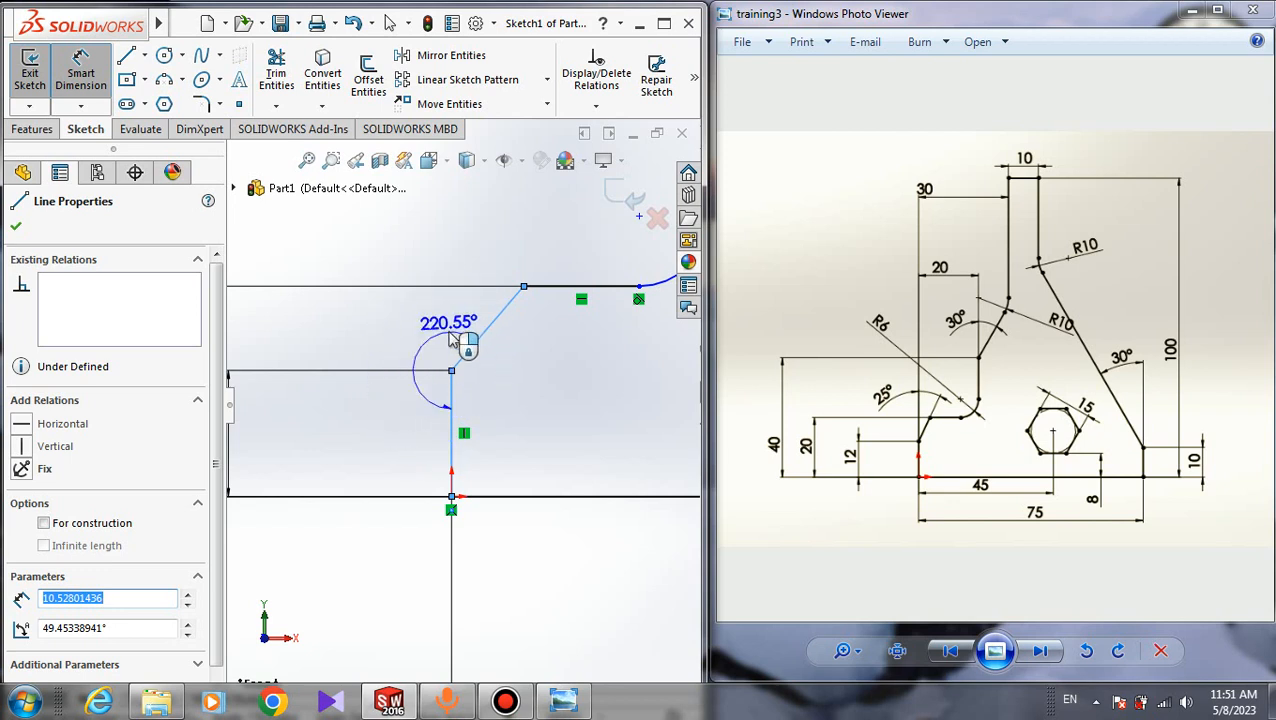
pyautogui.click(473, 278)
pyautogui.write('25')
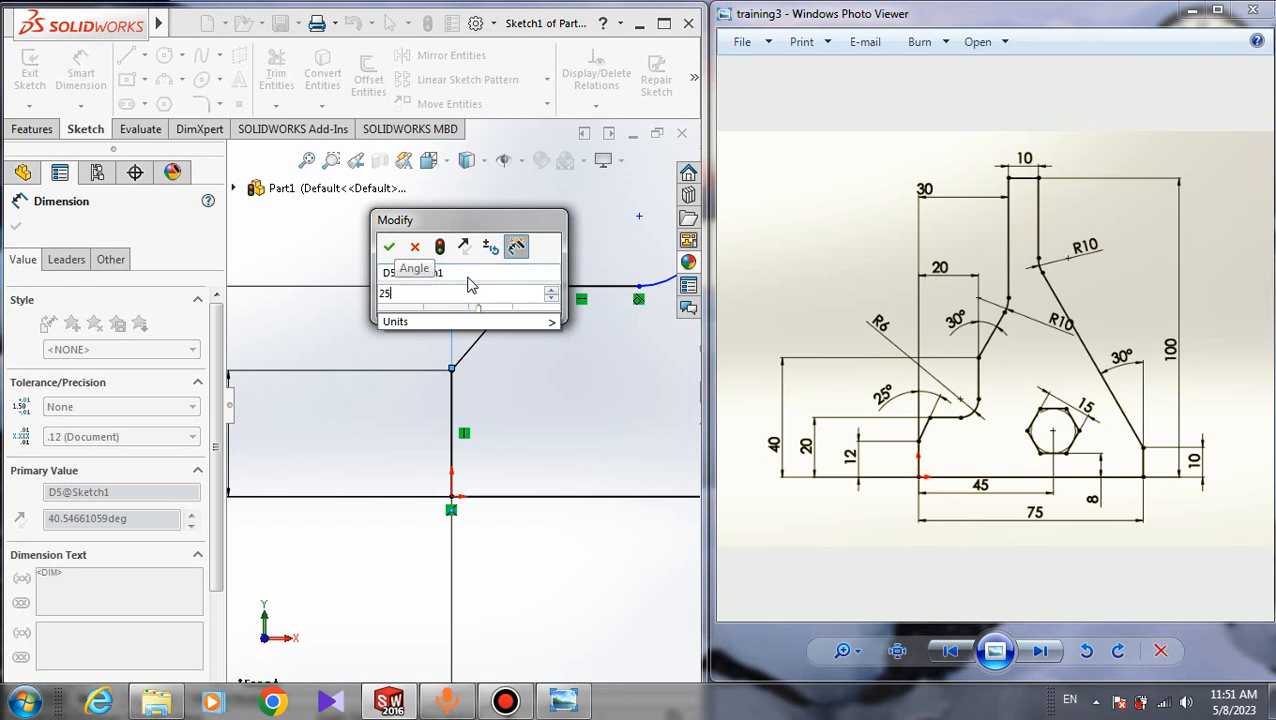
pyautogui.press('Return')
# Step: Dimension the distance from the ledge arc's midpoint to its centre to 6 mm
pyautogui.scroll(2, 567, 283)
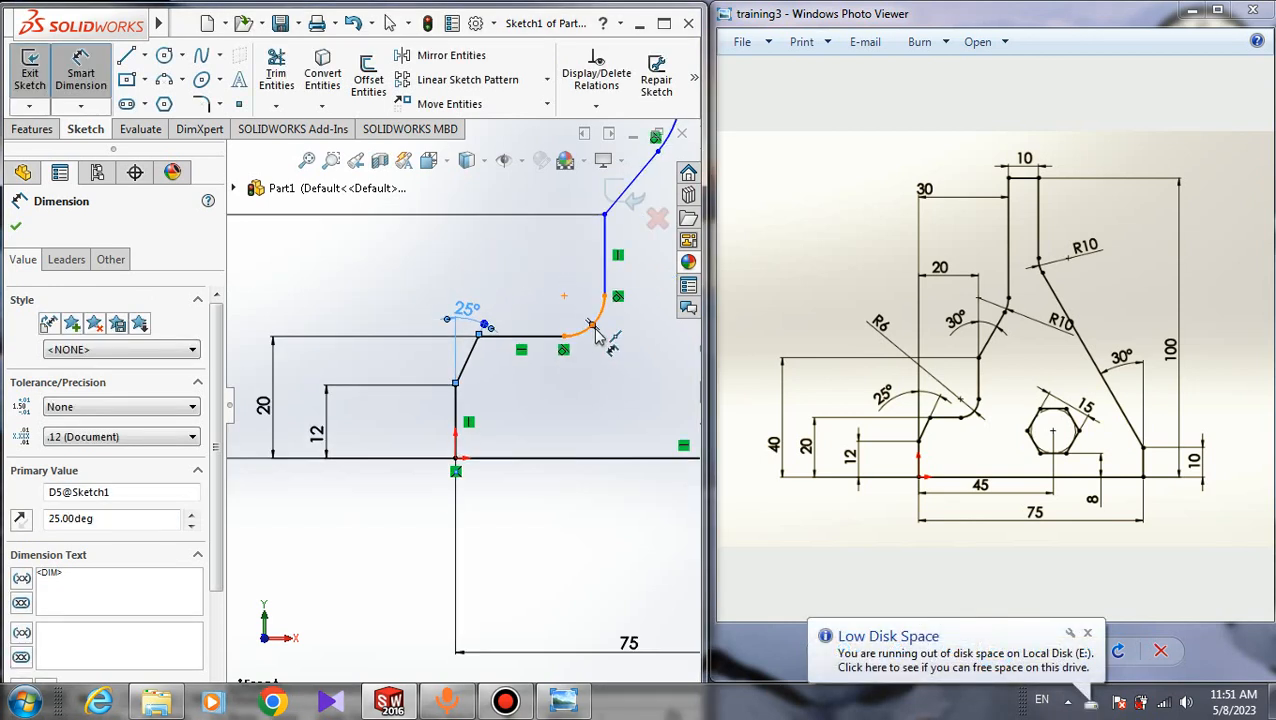
pyautogui.click(592, 327)
pyautogui.click(591, 325)
pyautogui.click(580, 330)
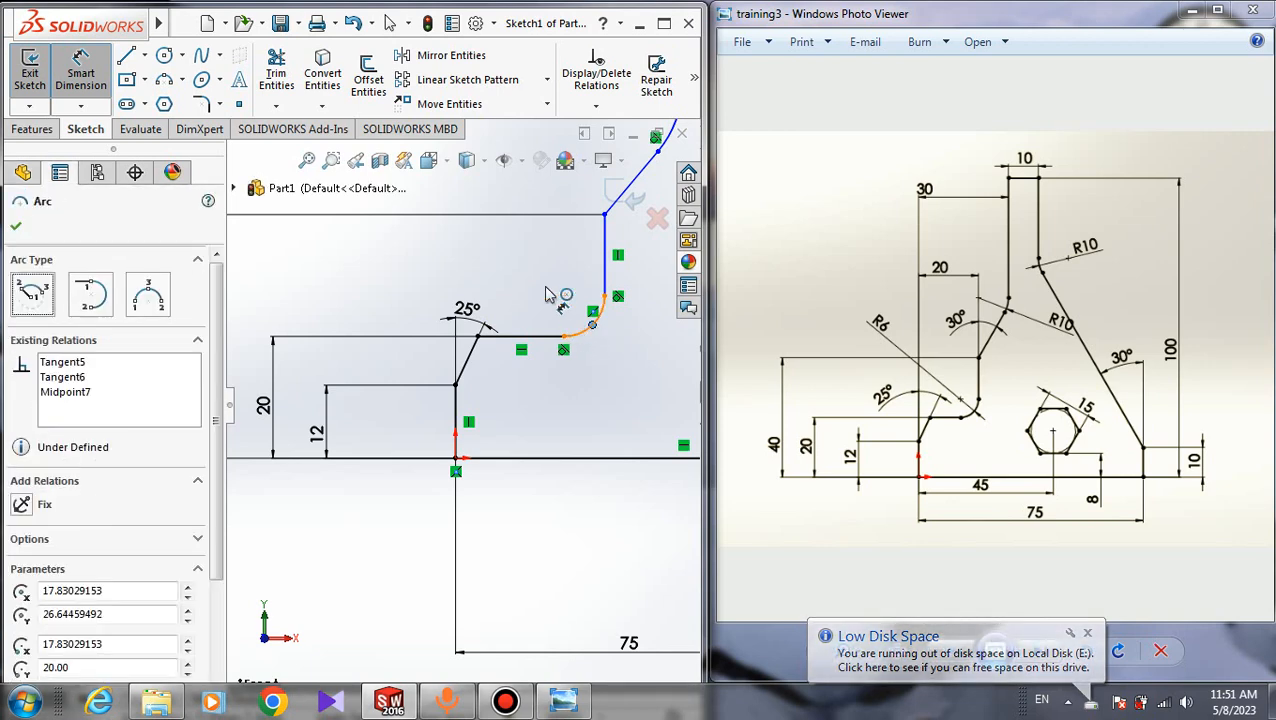
pyautogui.click(558, 284)
pyautogui.write('6')
pyautogui.press('Return')
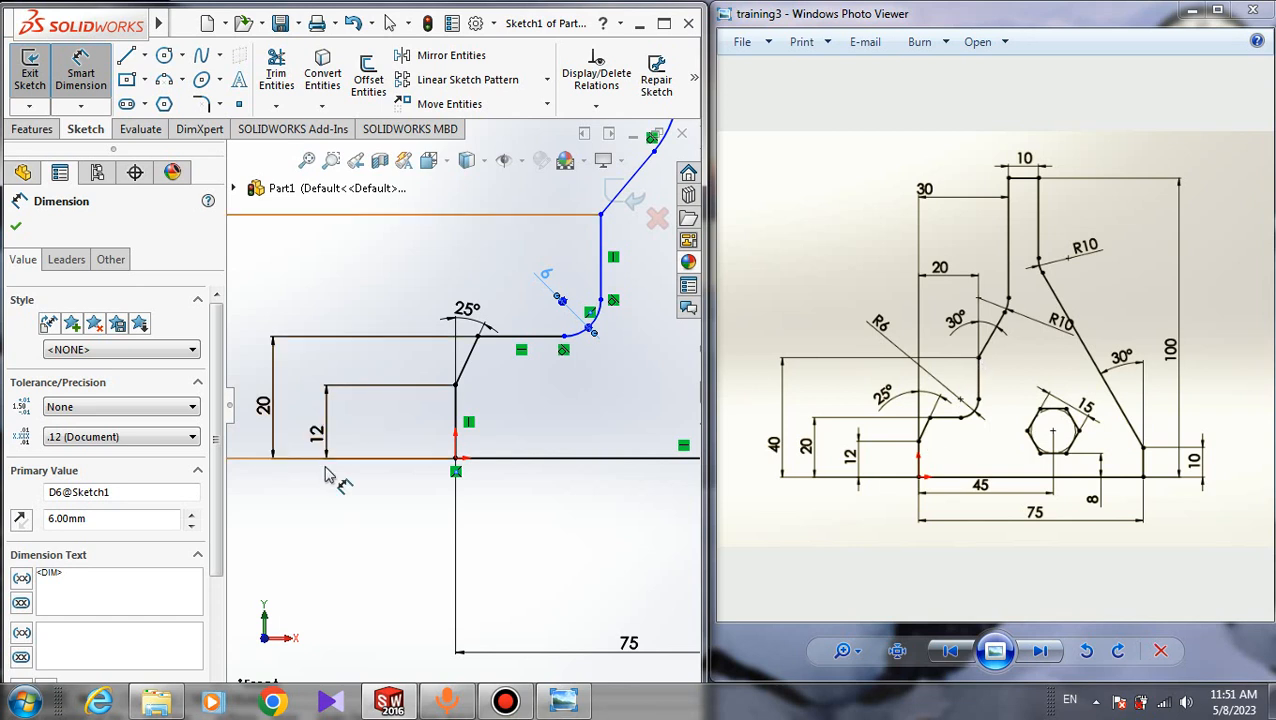
pyautogui.click(456, 472)
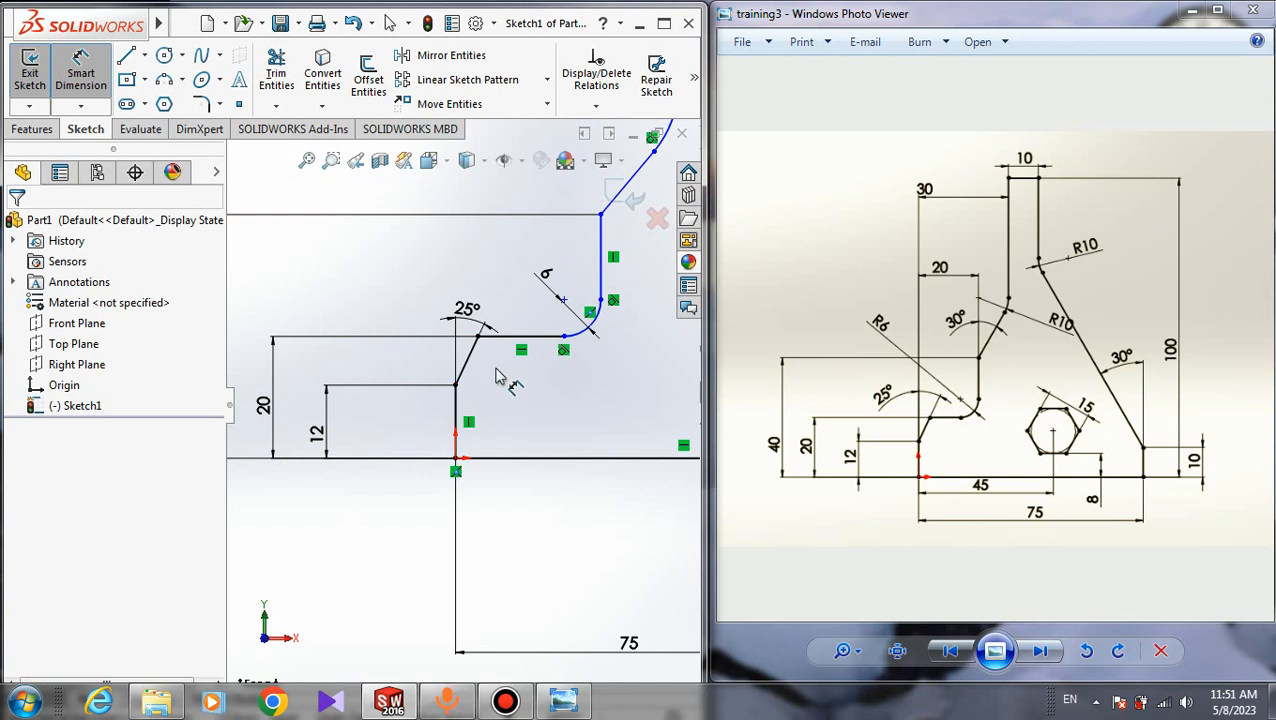
pyautogui.click(600, 300)
pyautogui.press('Escape')
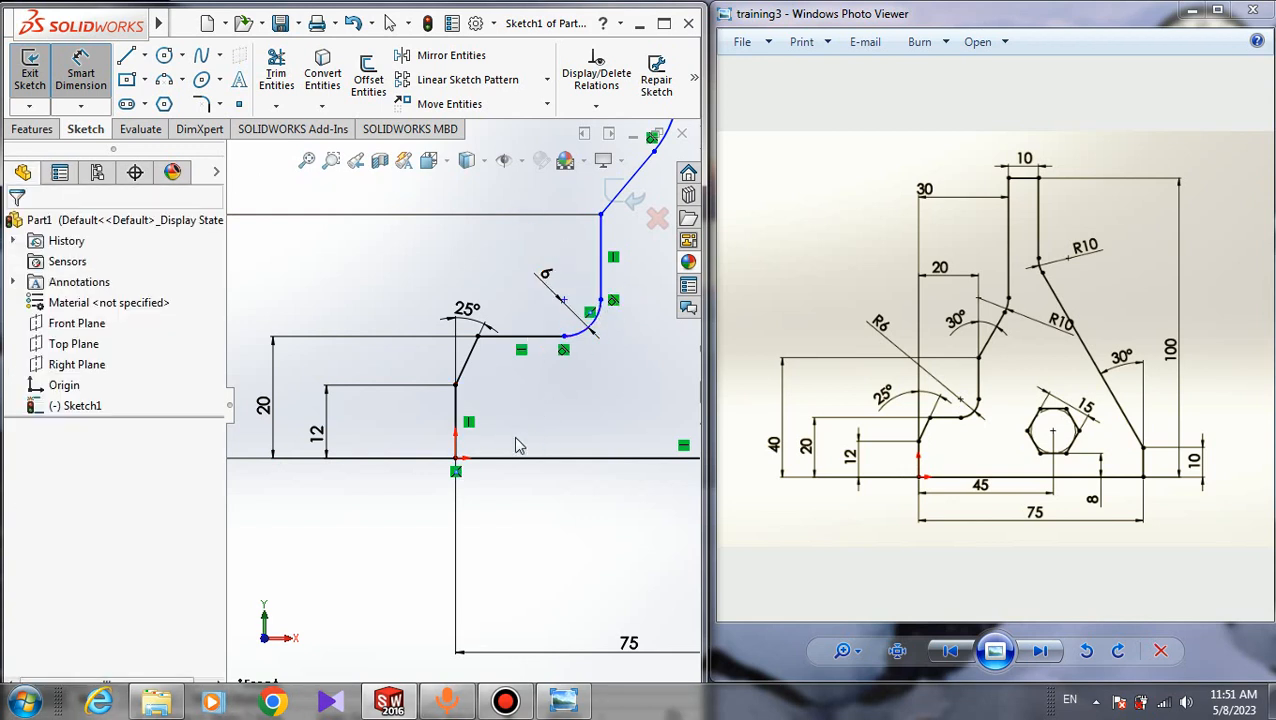
pyautogui.press('Escape')
# Step: Dimension the horizontal distance from the origin to the vertical line above the ledge arc to 20 mm, placing it above that line
pyautogui.moveTo(370, 604); pyautogui.dragTo(390, 493, button='right')
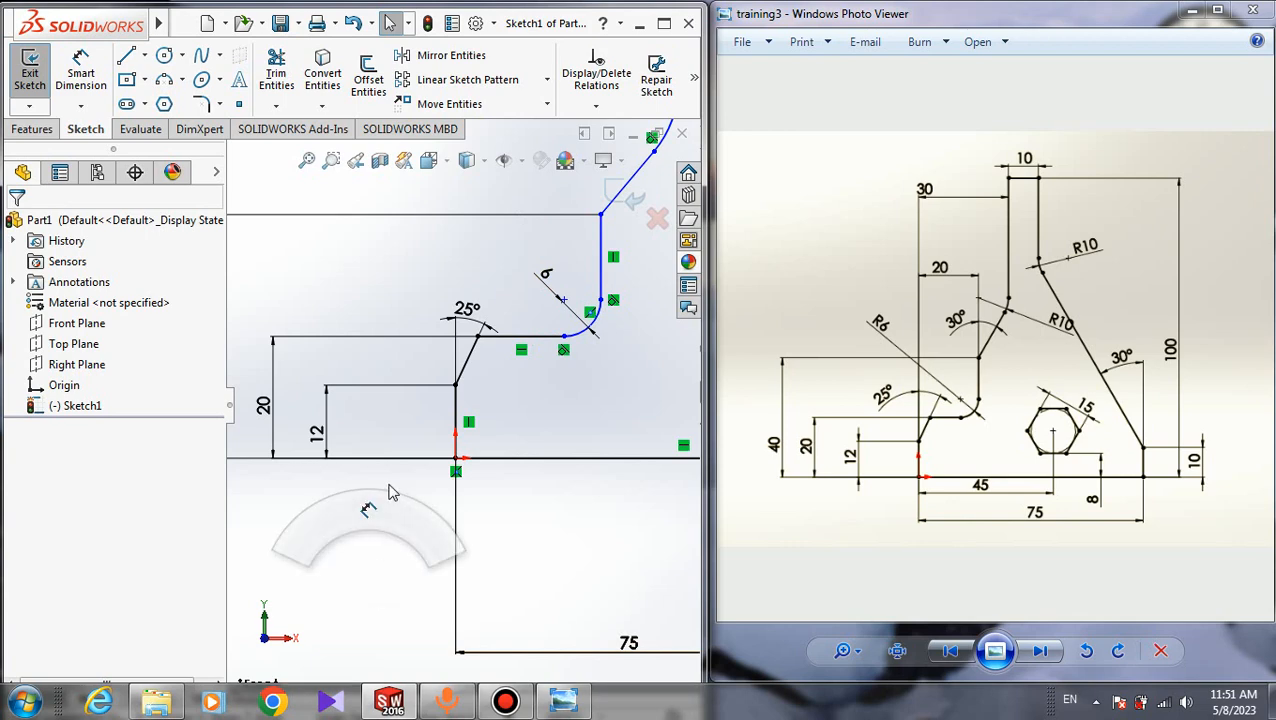
pyautogui.click(456, 458)
pyautogui.click(601, 292)
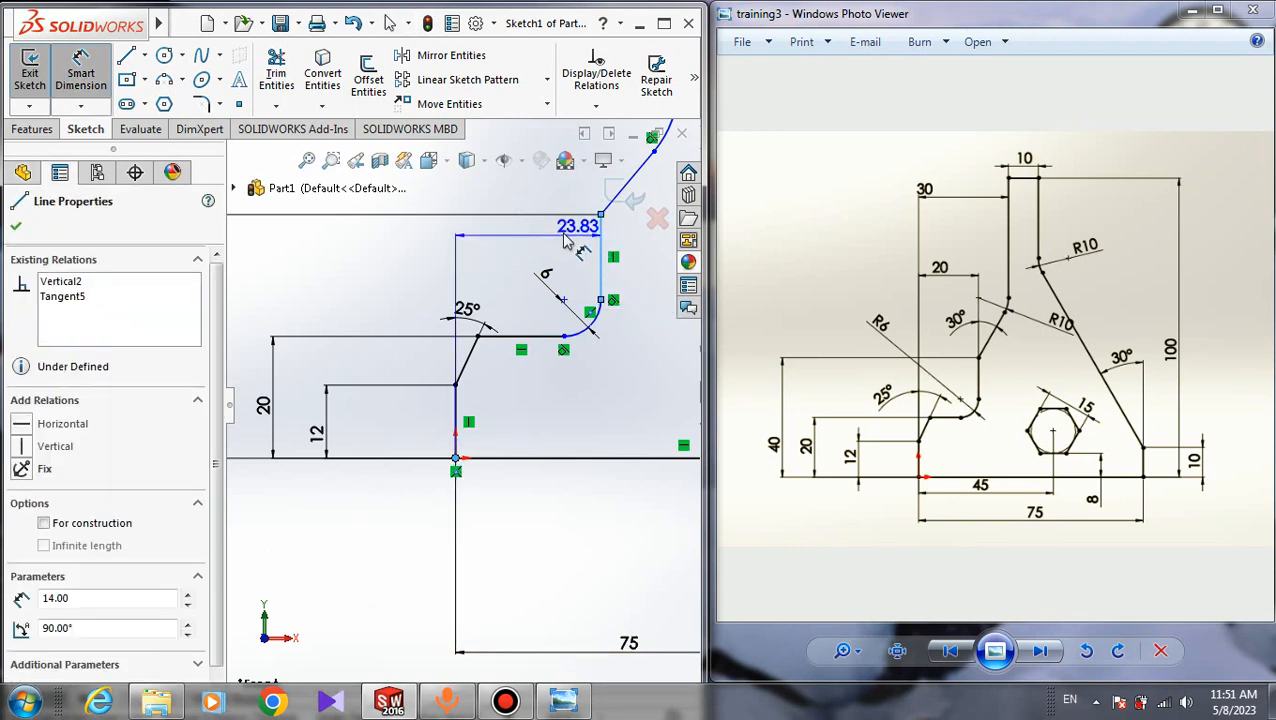
pyautogui.click(519, 205)
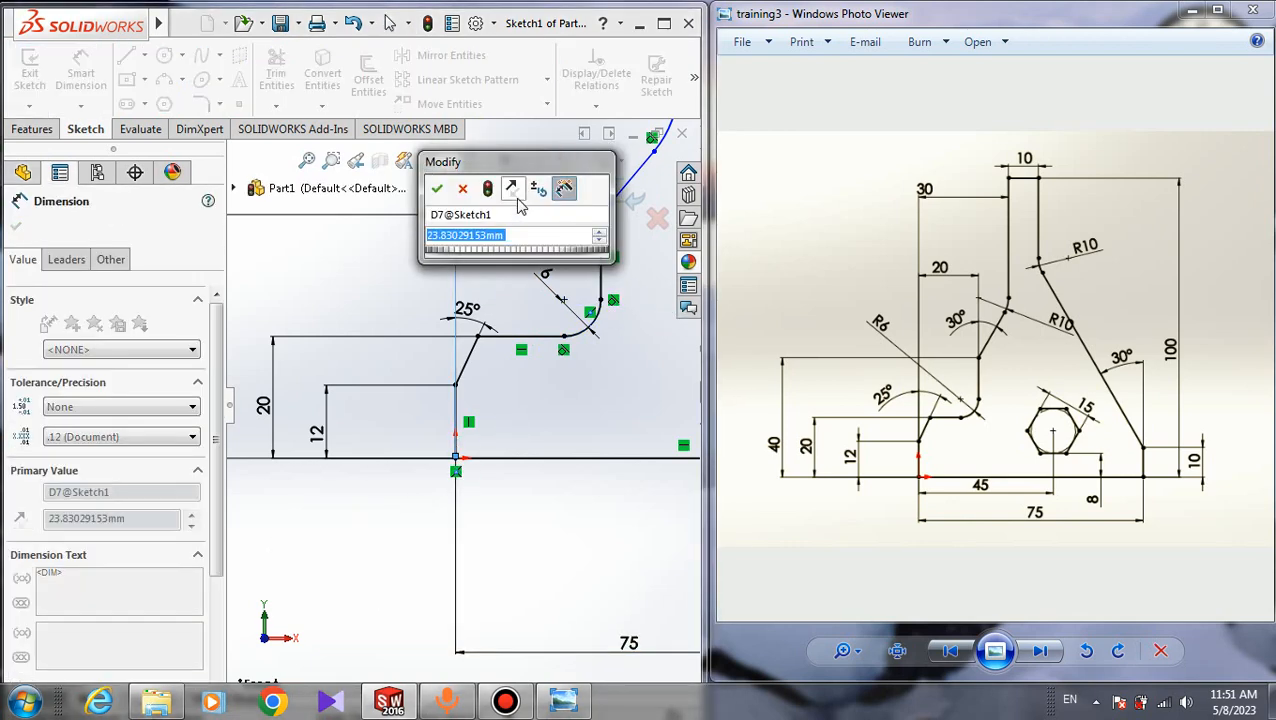
pyautogui.write('20')
pyautogui.press('Return')
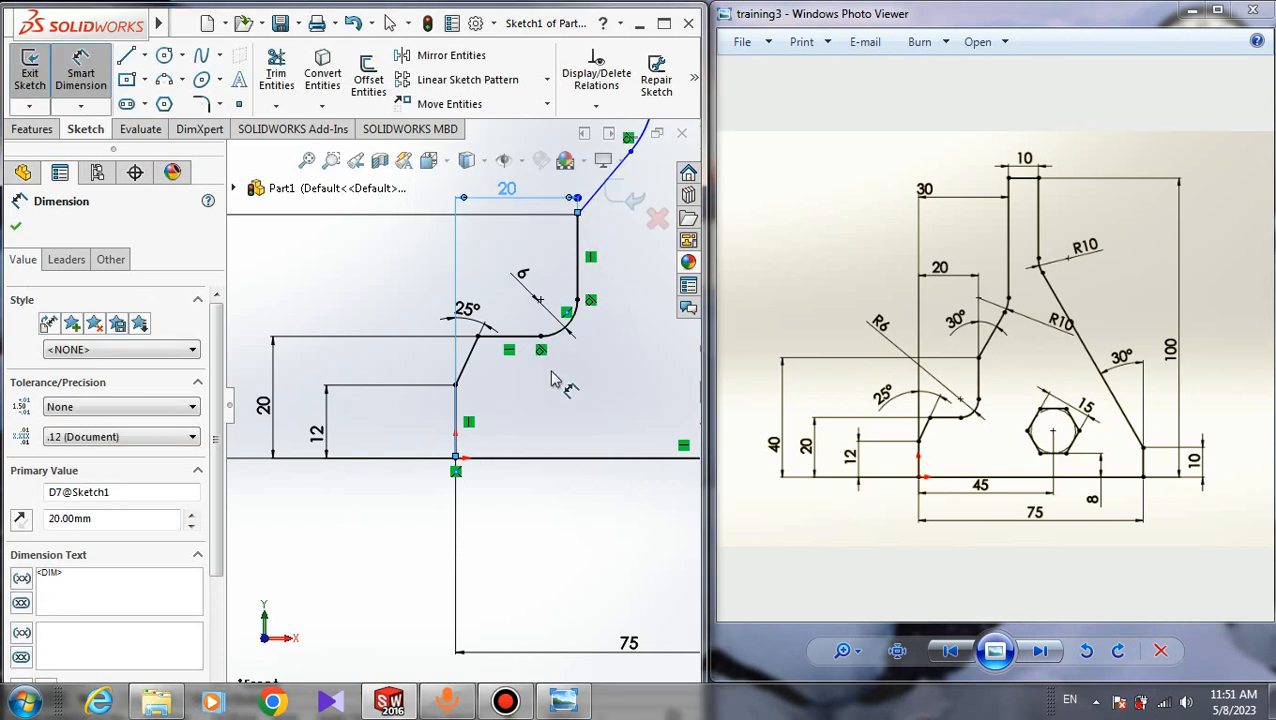
pyautogui.scroll(3, 570, 390)
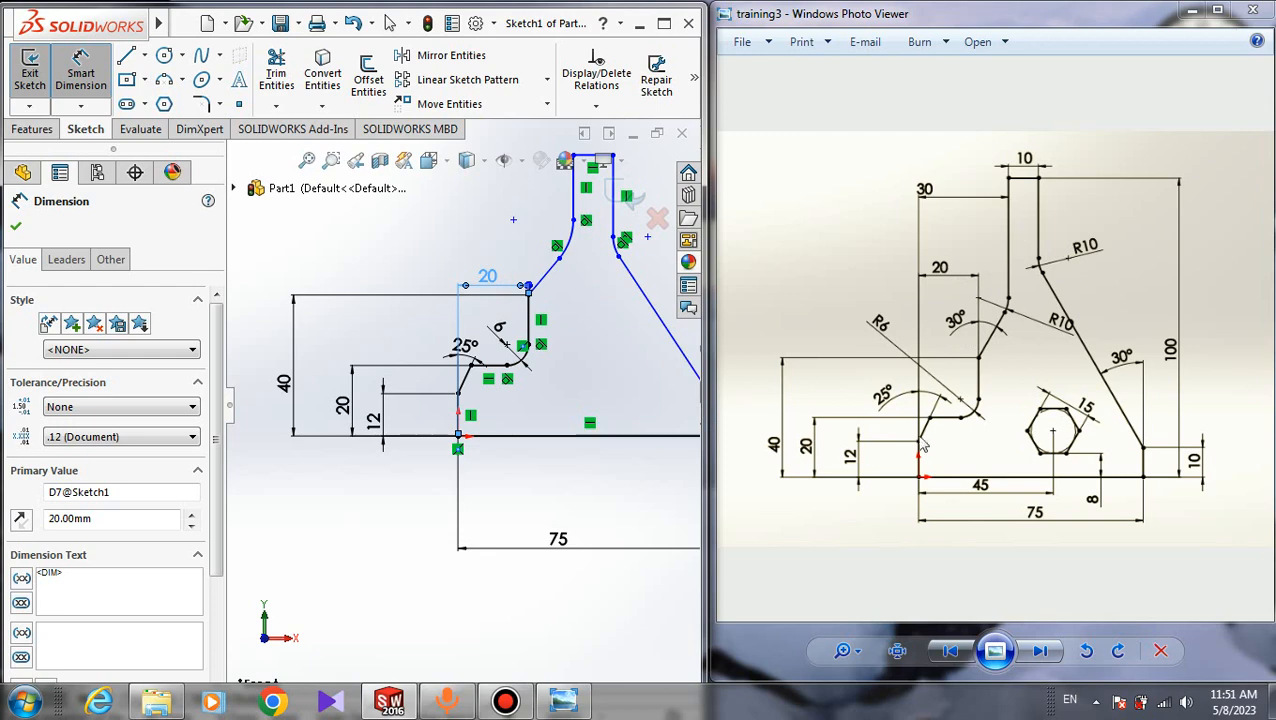
pyautogui.press('Escape')
pyautogui.press('Escape')
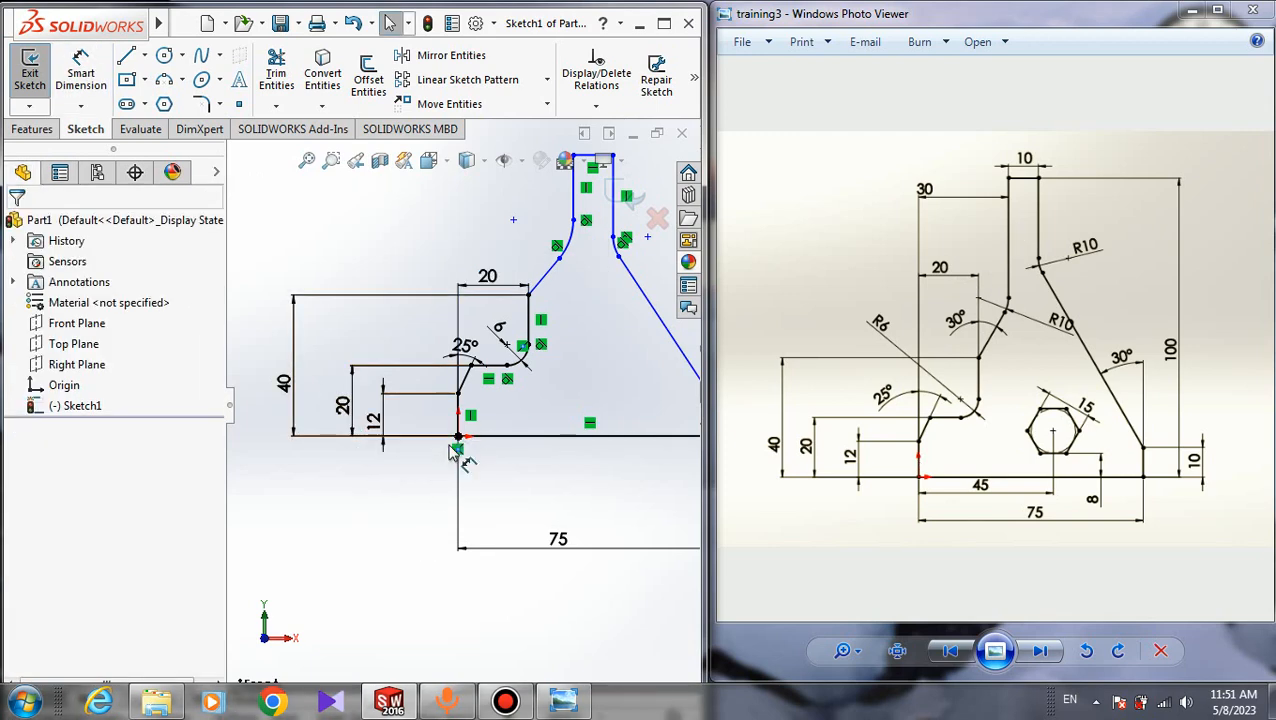
# Step: Dimension the horizontal distance from the short vertical line at the origin to the neck's left vertical line to 30 mm
pyautogui.press('Return')
pyautogui.scroll(-3, 455, 440)
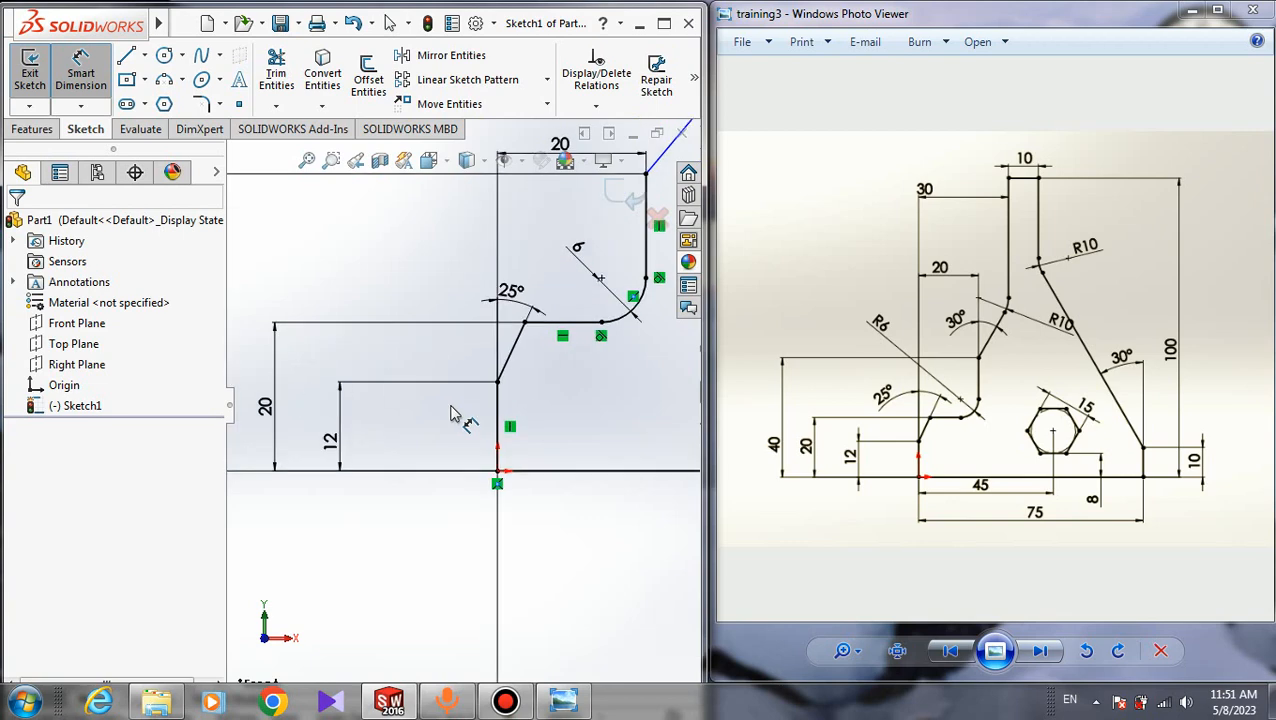
pyautogui.click(519, 437)
pyautogui.scroll(5, 585, 225)
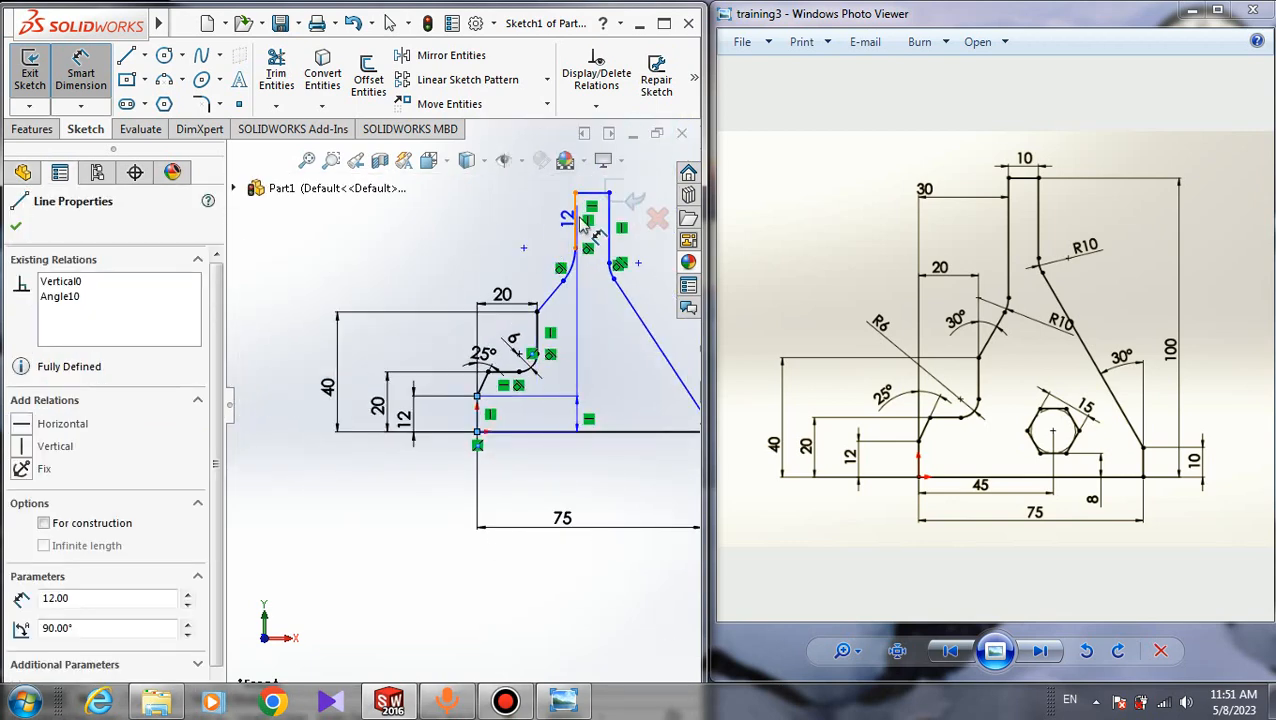
pyautogui.click(578, 217)
pyautogui.click(485, 199)
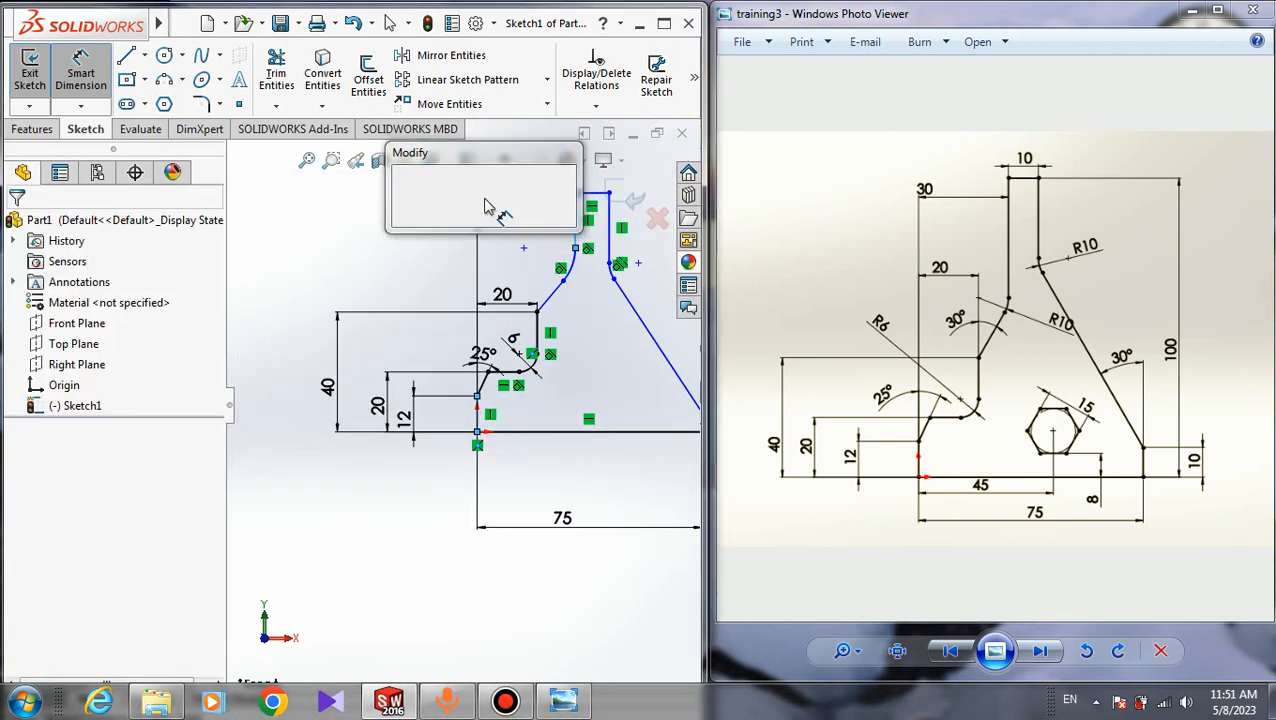
pyautogui.write('30')
pyautogui.press('Return')
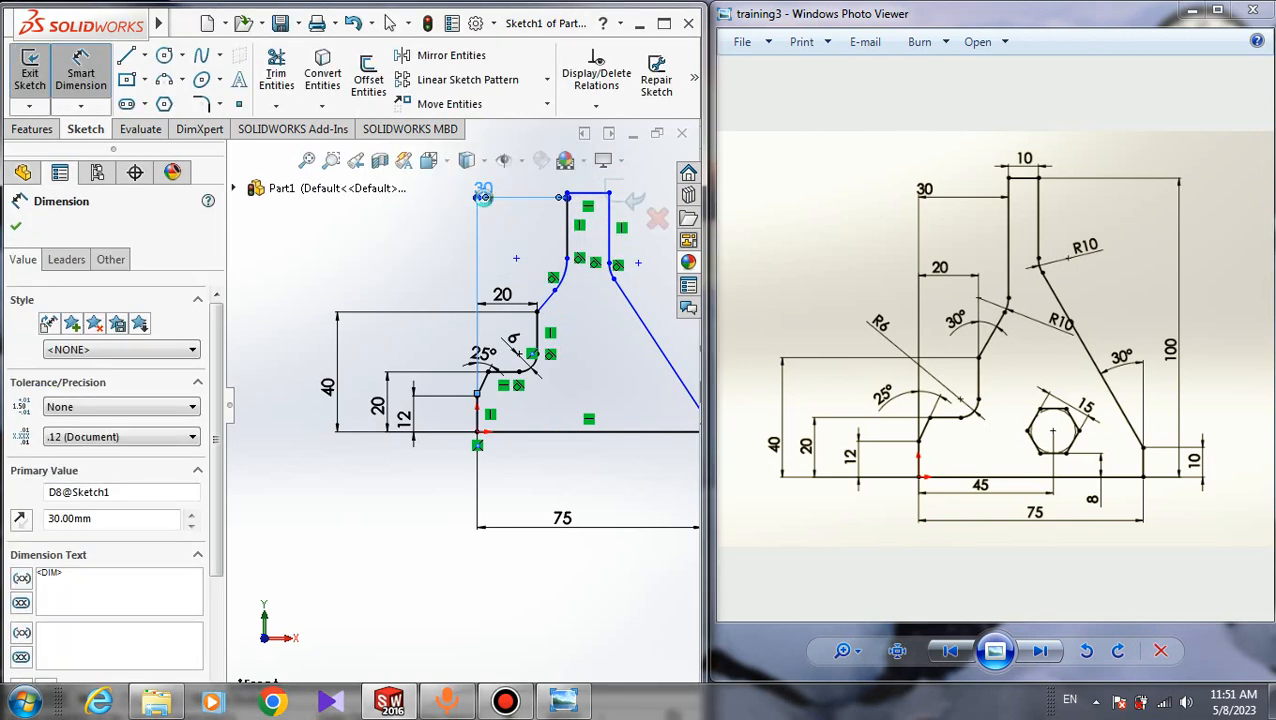
pyautogui.scroll(1, 618, 269)
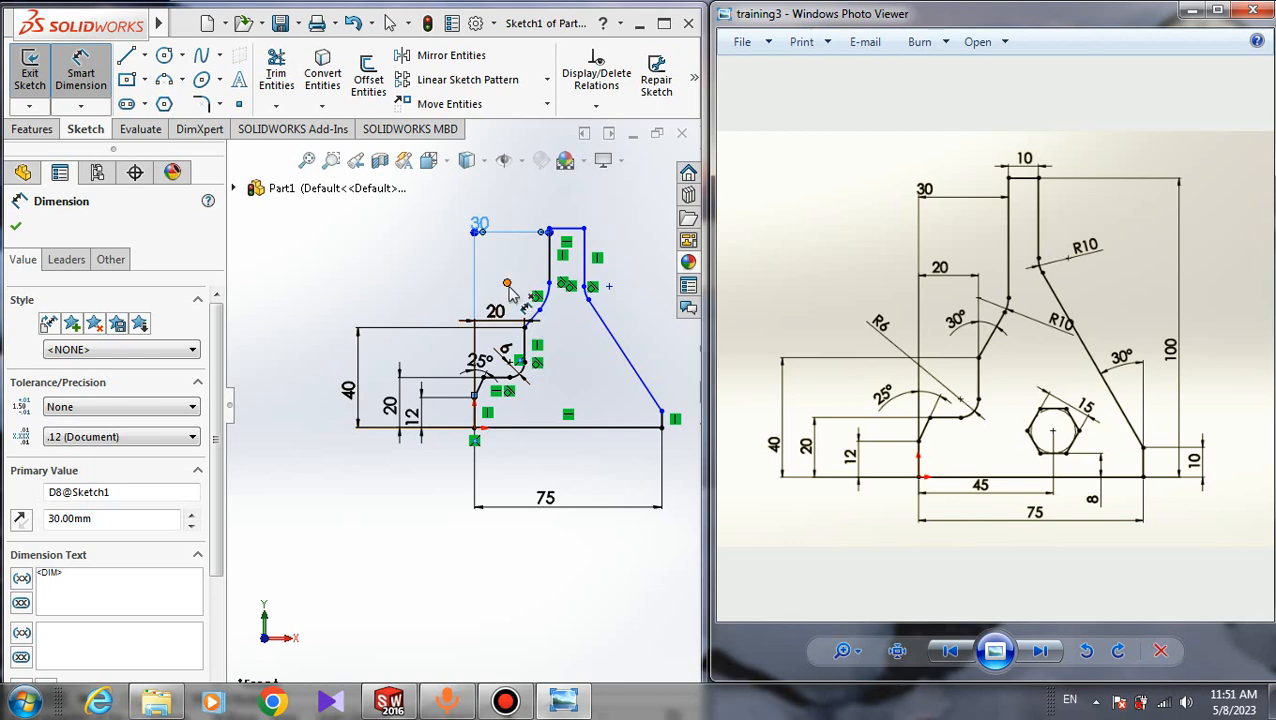
pyautogui.press('Escape')
# Step: Dimension the angle between the slanted line below the neck's left arc and the vertical line beneath it to 30 degrees
pyautogui.scroll(-3, 521, 322)
pyautogui.moveTo(443, 285); pyautogui.dragTo(456, 195, button='right')
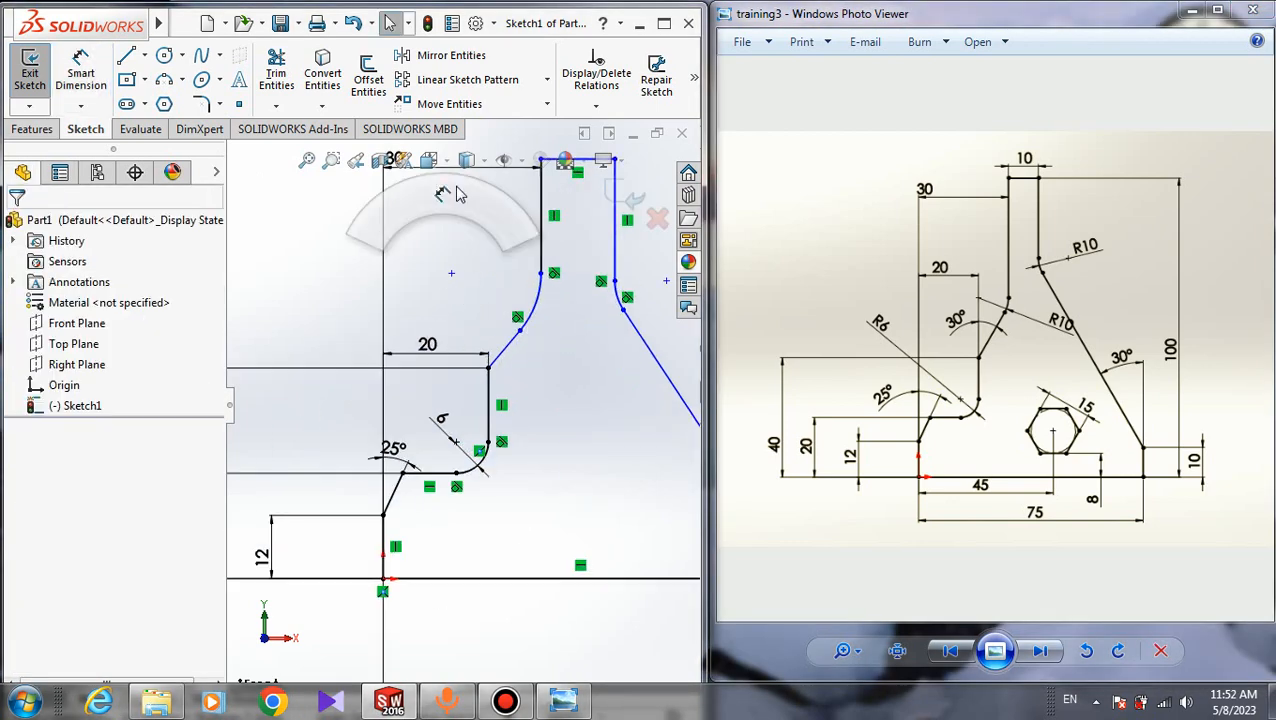
pyautogui.scroll(-3, 538, 373)
pyautogui.click(462, 352)
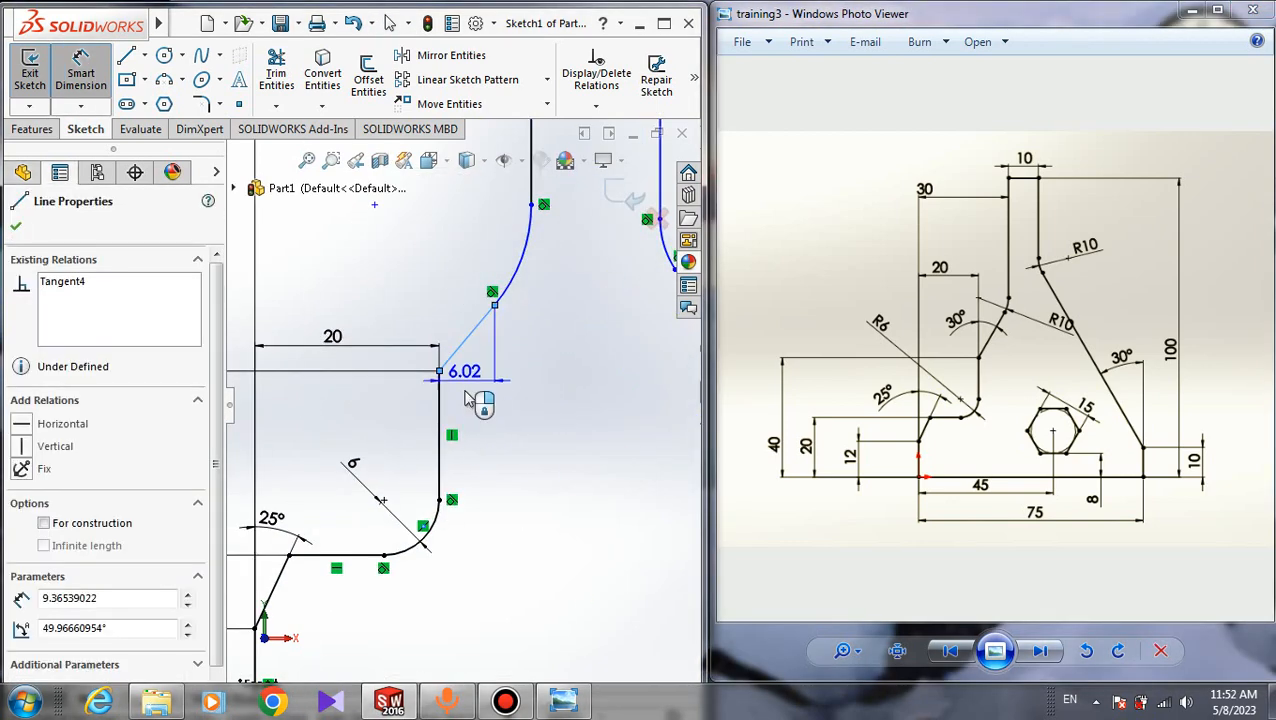
pyautogui.click(440, 410)
pyautogui.click(449, 313)
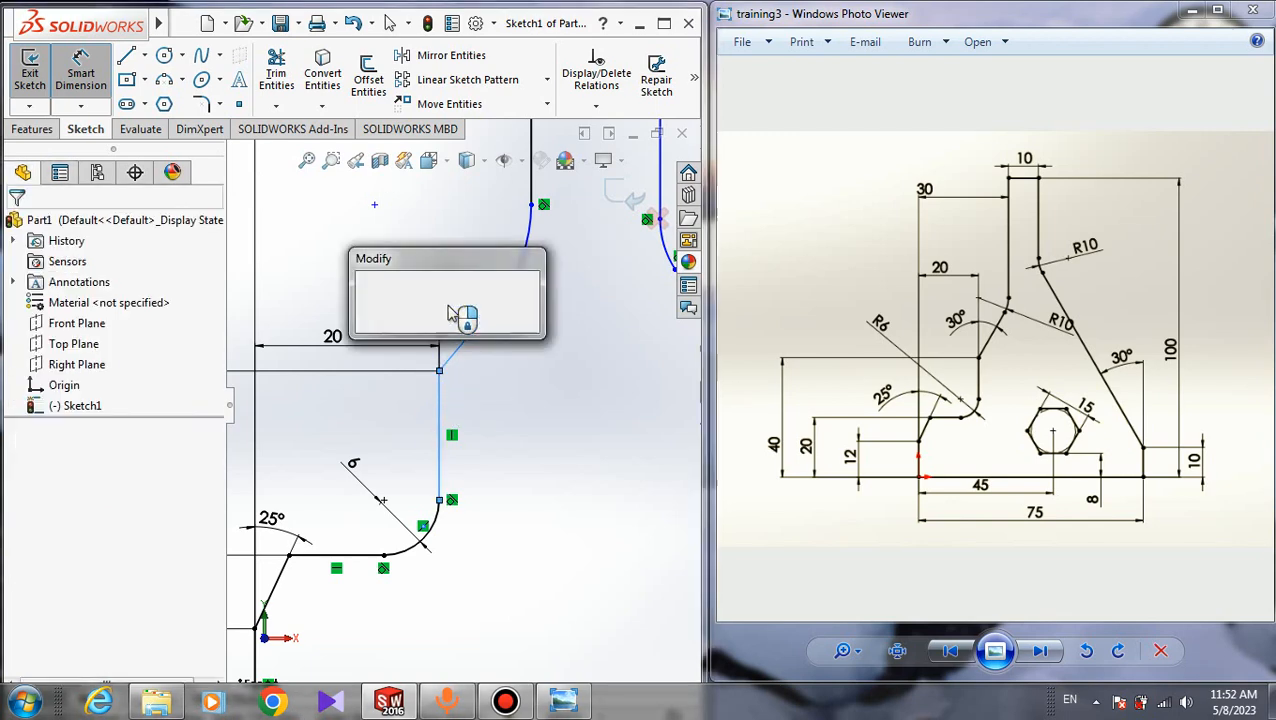
pyautogui.write('30')
pyautogui.press('Return')
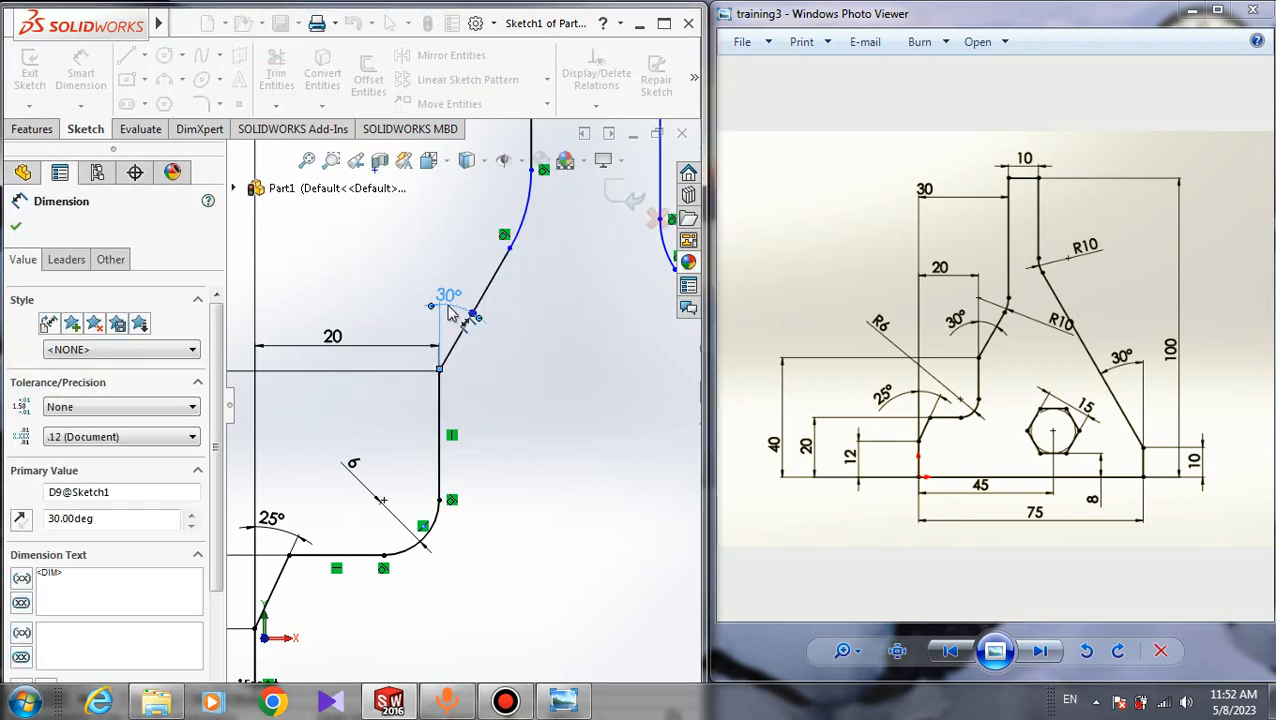
# Step: Dimension the radius of the arc below the neck's left vertical line to 10 mm, placing it inside the profile
pyautogui.scroll(3, 449, 312)
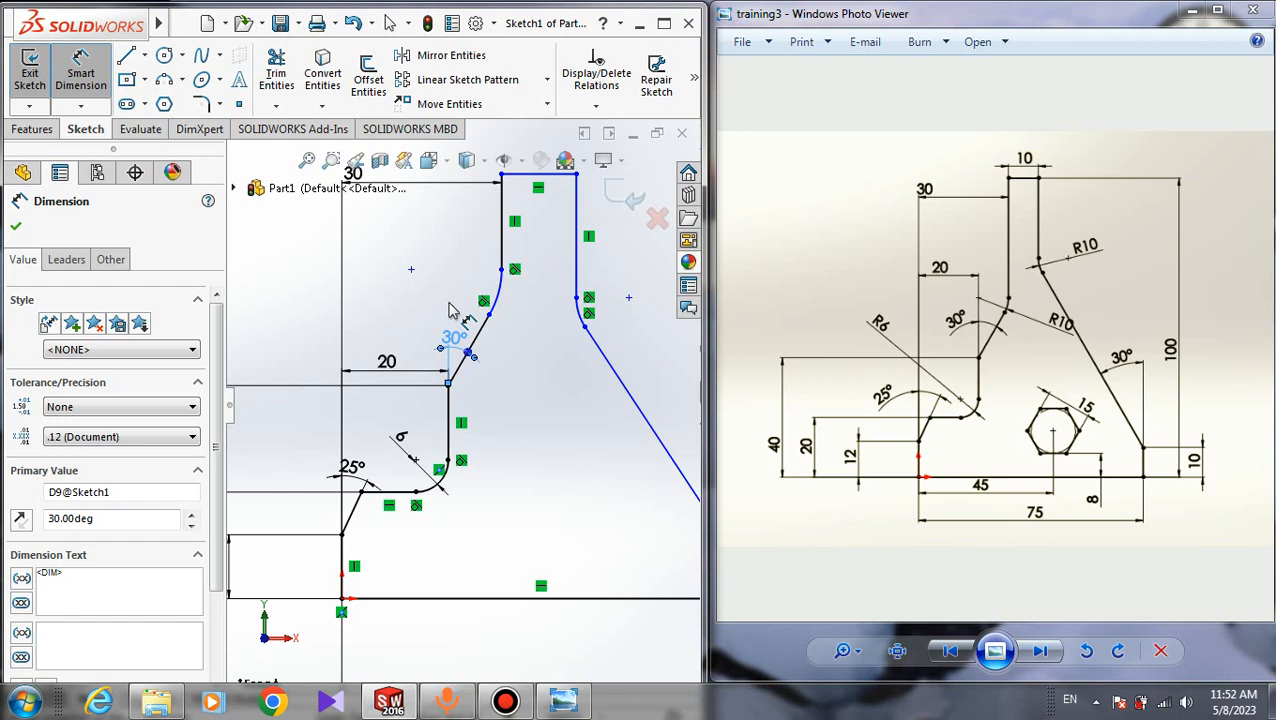
pyautogui.click(500, 312)
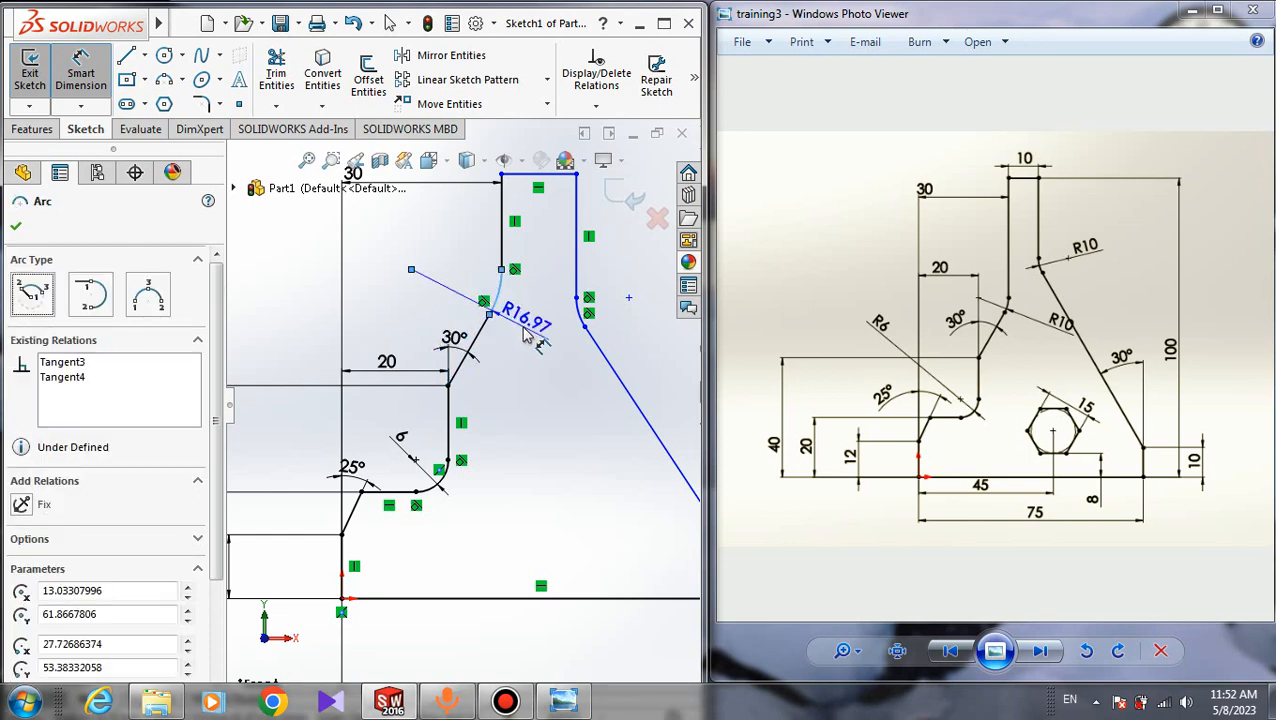
pyautogui.click(521, 342)
pyautogui.write('10')
pyautogui.press('Return')
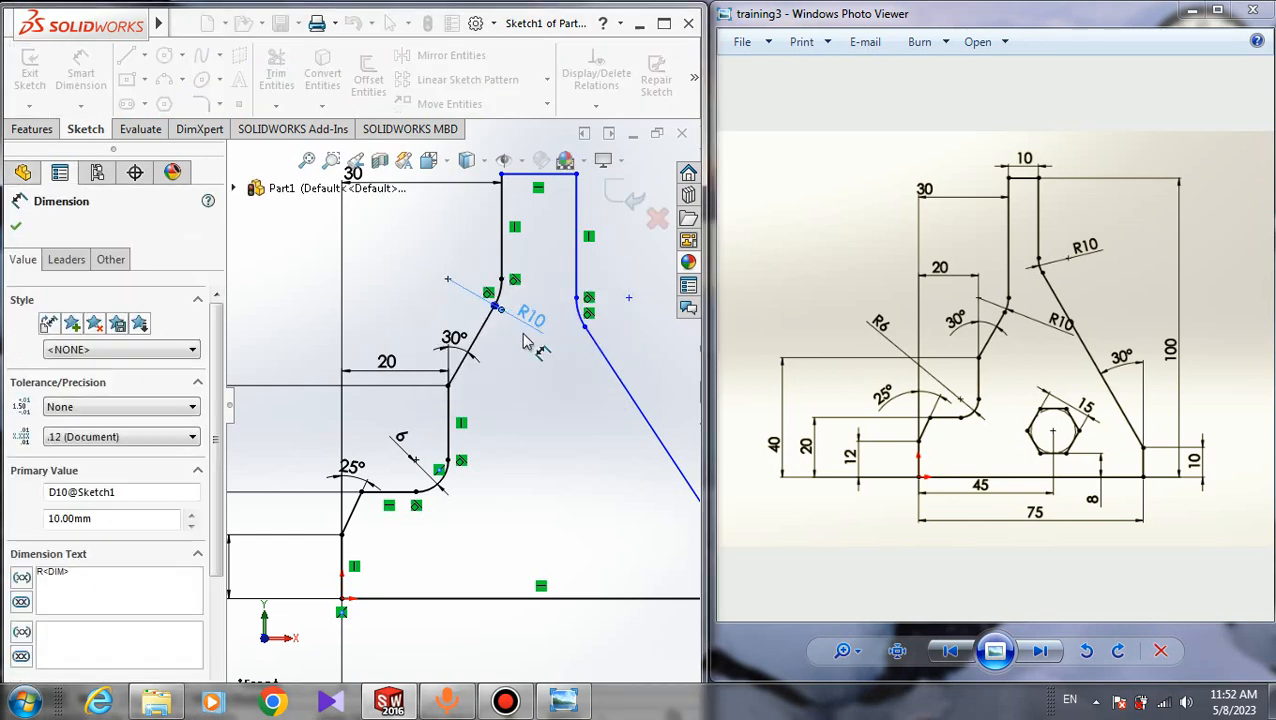
pyautogui.scroll(2, 530, 205)
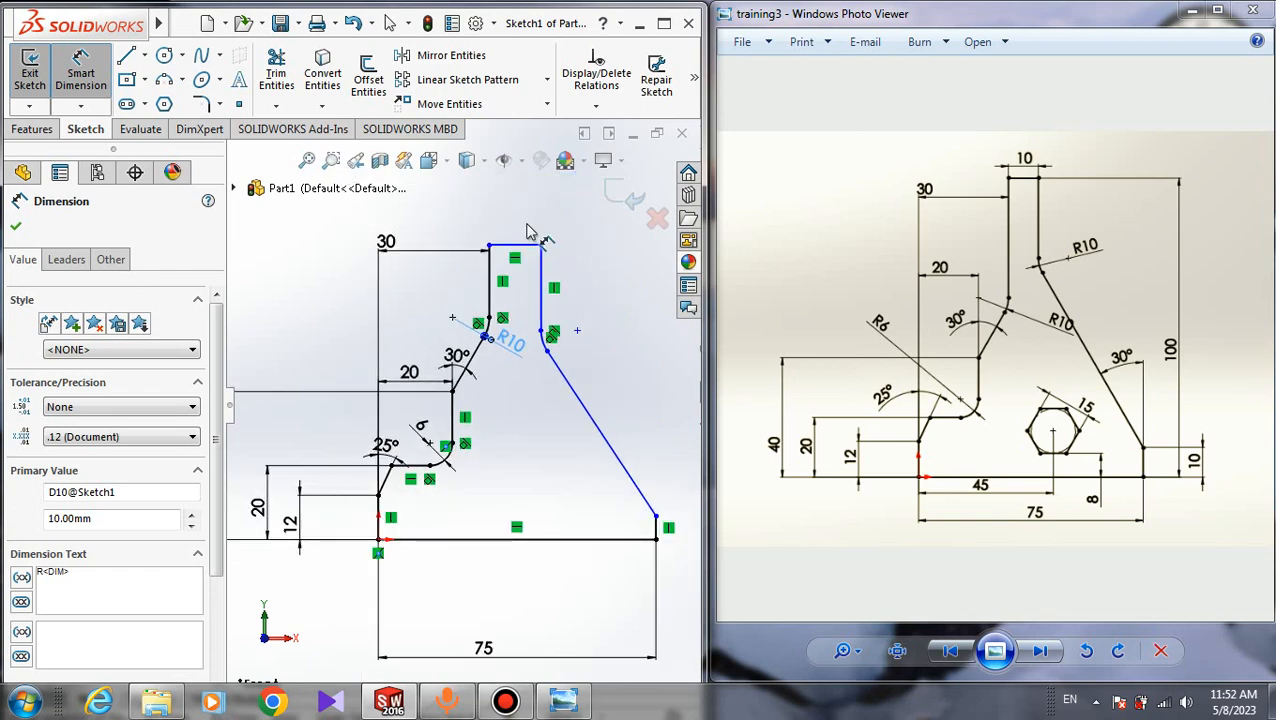
# Step: Dimension the neck's top horizontal line to 10 mm, placing the dimension above it
pyautogui.click(518, 250)
pyautogui.click(519, 218)
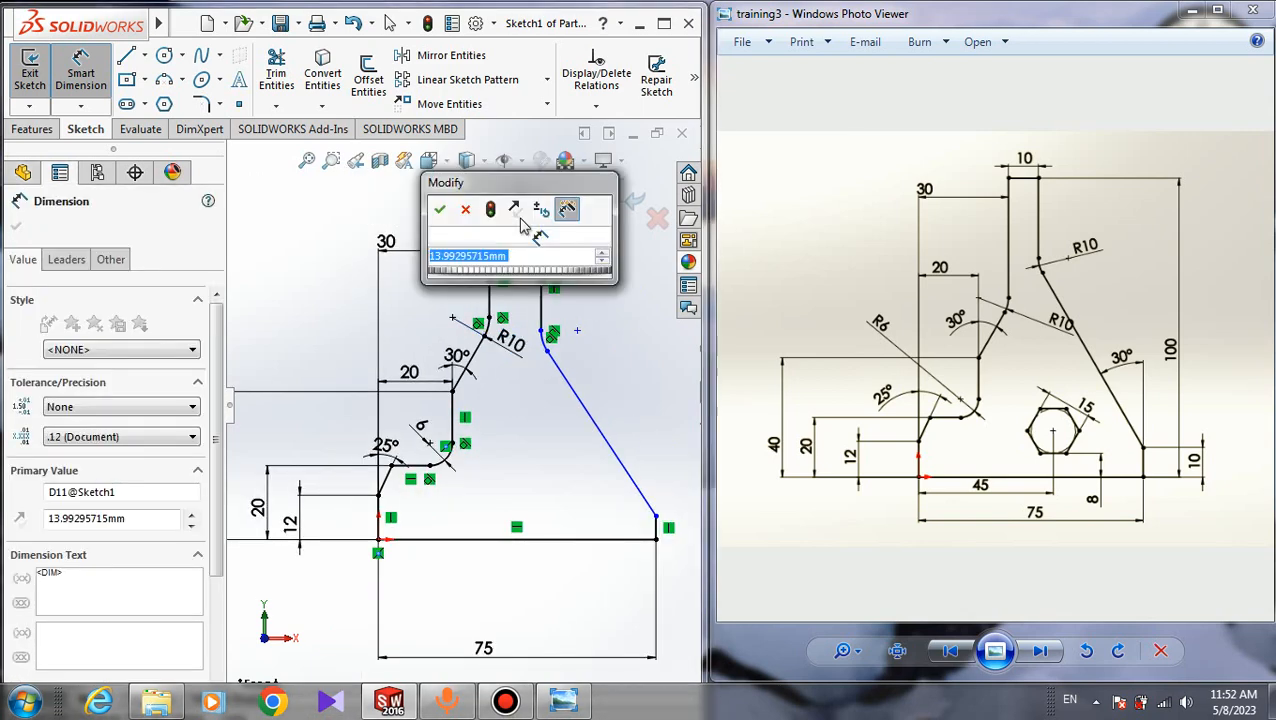
pyautogui.write('10')
pyautogui.click(440, 209)
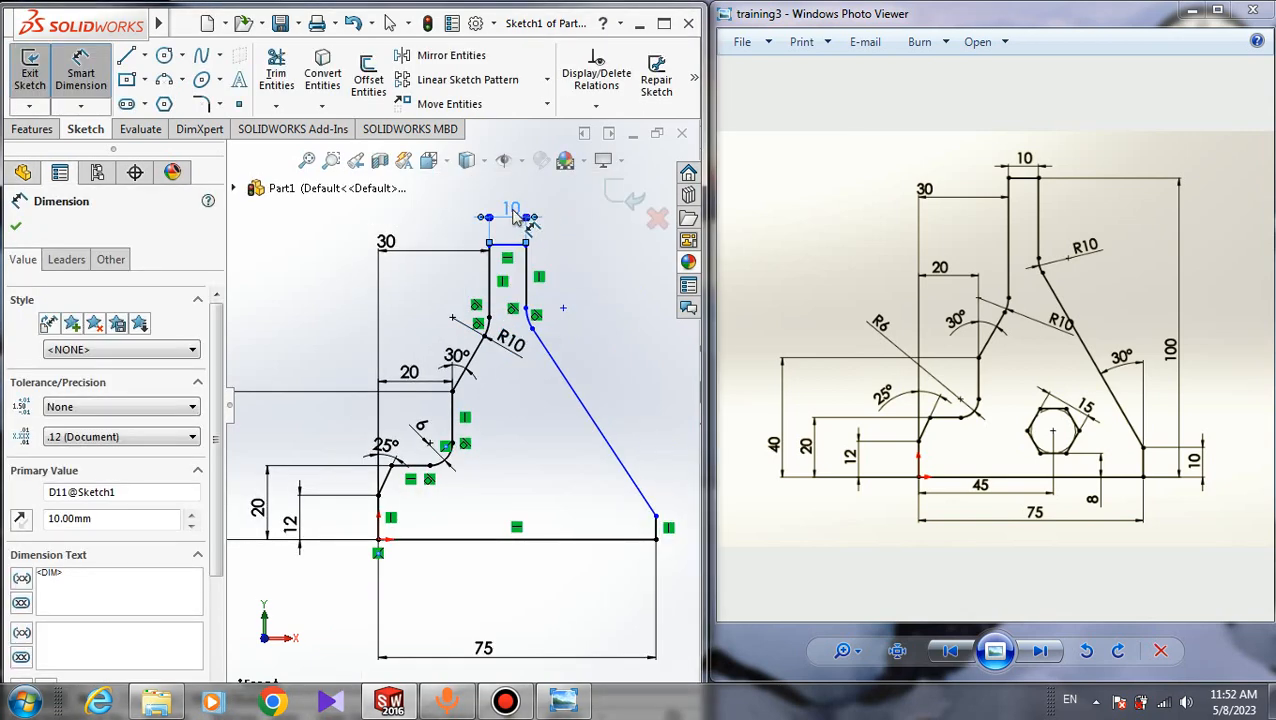
# Step: Dimension the short vertical line at the right end of the base to 10 mm, placing it outside the profile
pyautogui.scroll(-2, 535, 360)
pyautogui.scroll(3, 575, 438)
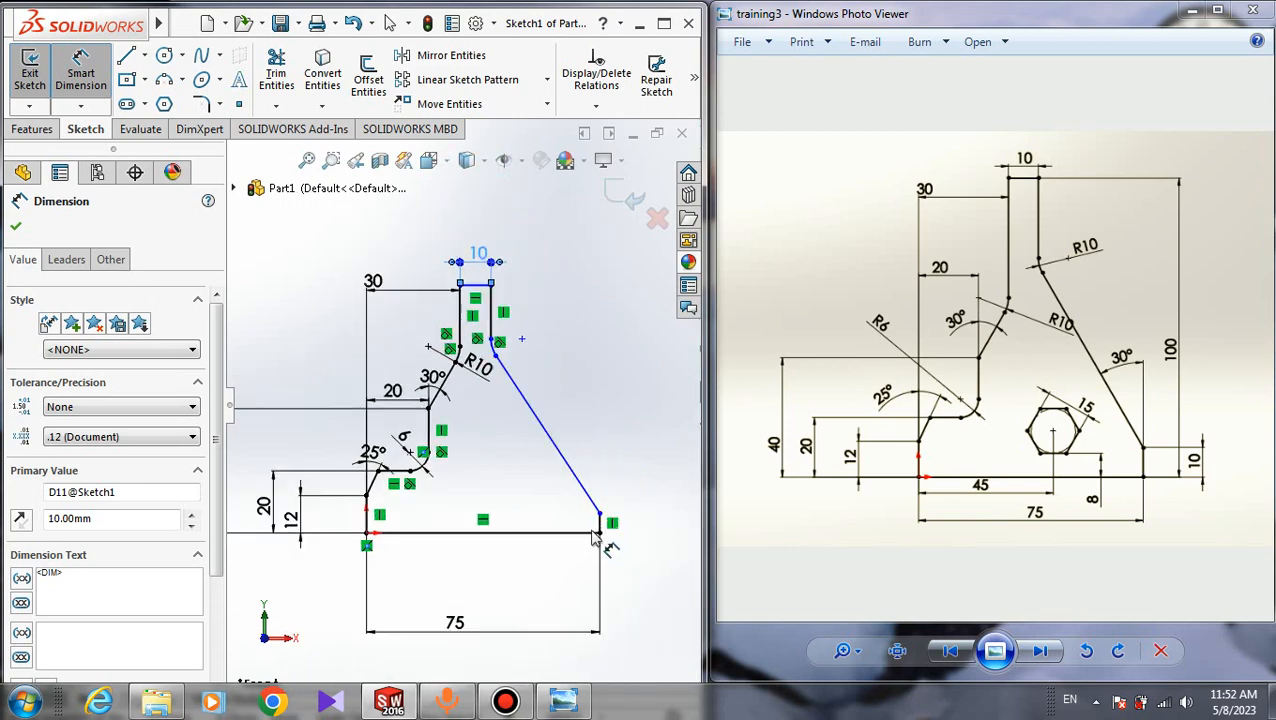
pyautogui.scroll(-3, 592, 526)
pyautogui.scroll(-1, 590, 532)
pyautogui.click(559, 490)
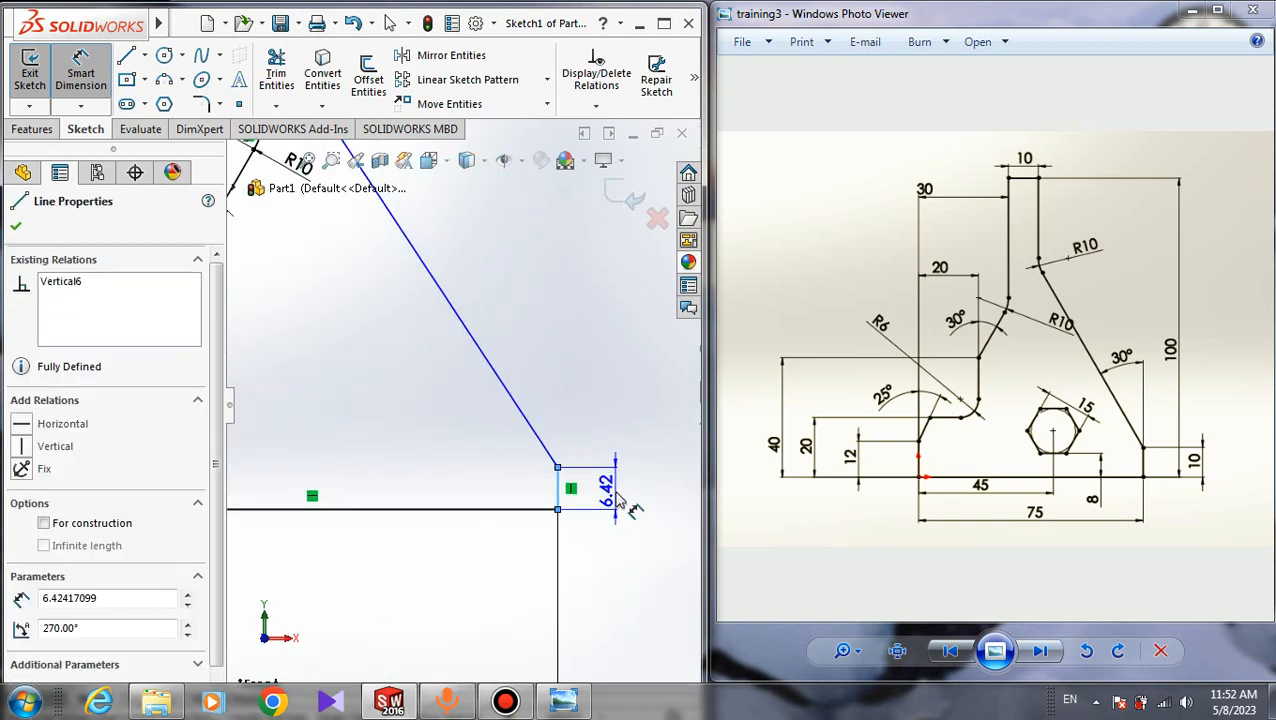
pyautogui.click(619, 497)
pyautogui.write('10')
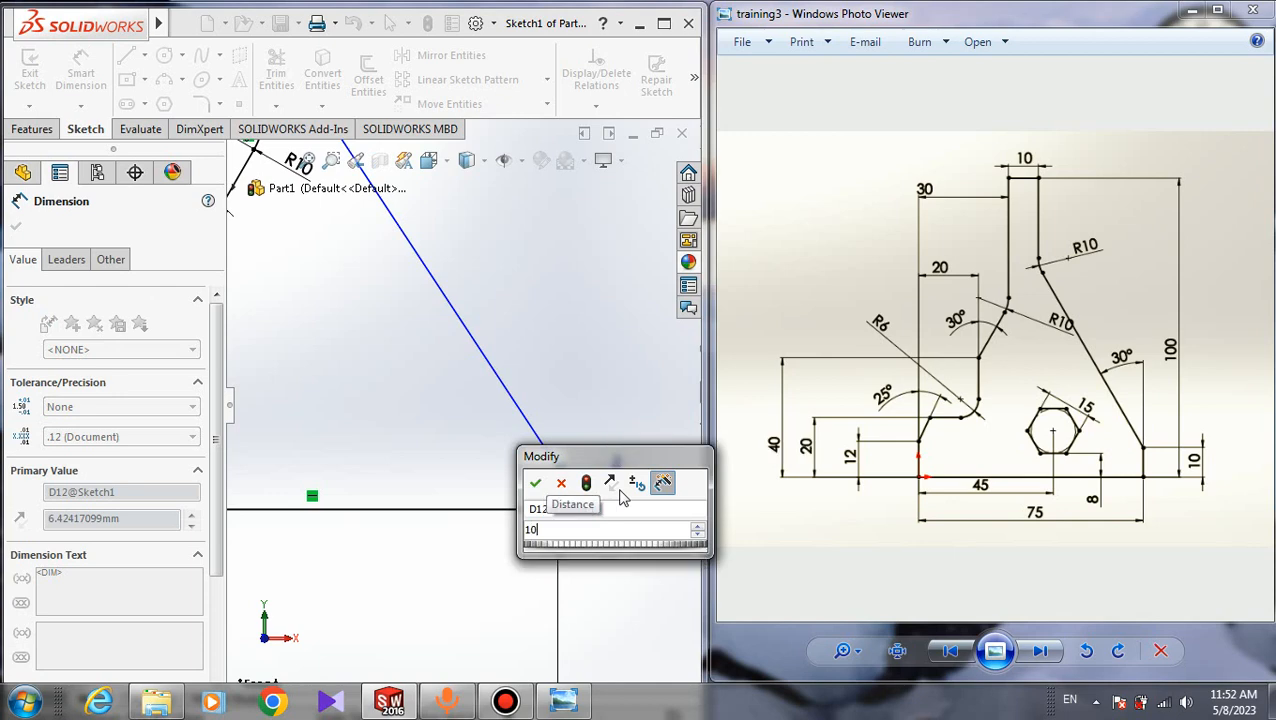
pyautogui.press('Return')
# Step: Delete the 10 mm dimension from the short vertical line at the right end of the base
pyautogui.click(603, 525)
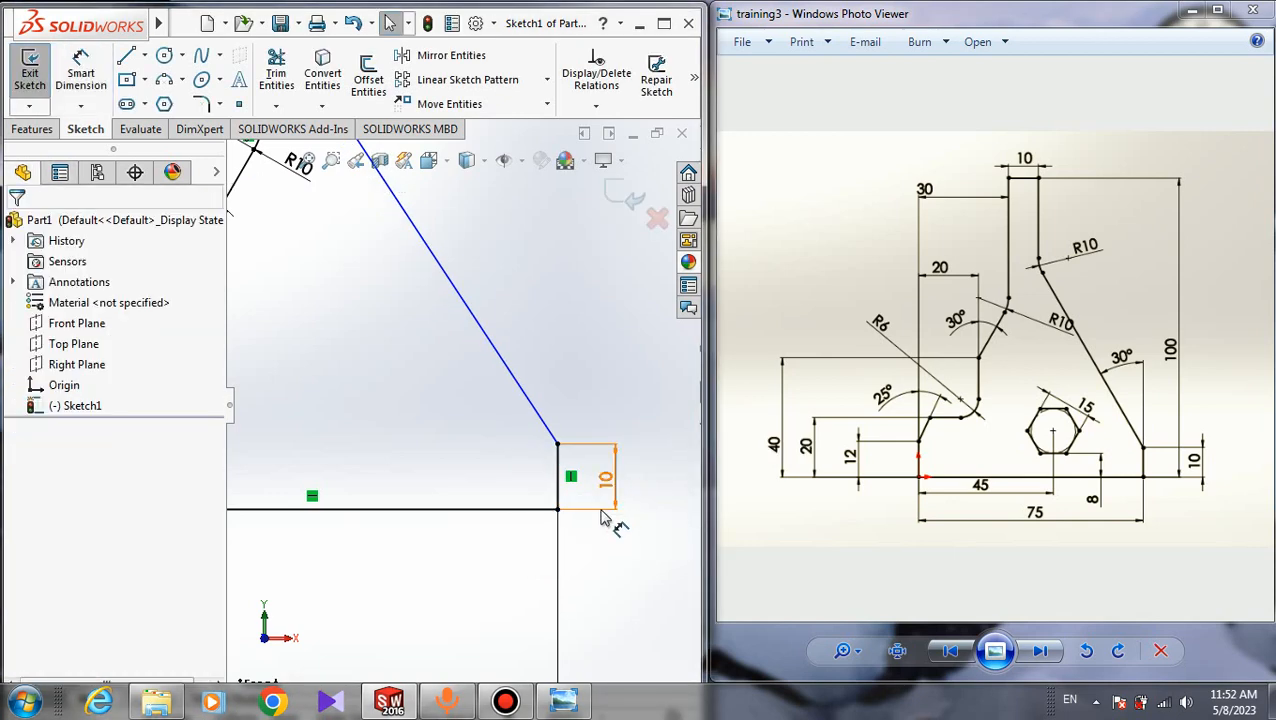
pyautogui.click(601, 516)
pyautogui.press('Delete')
pyautogui.scroll(3, 590, 510)
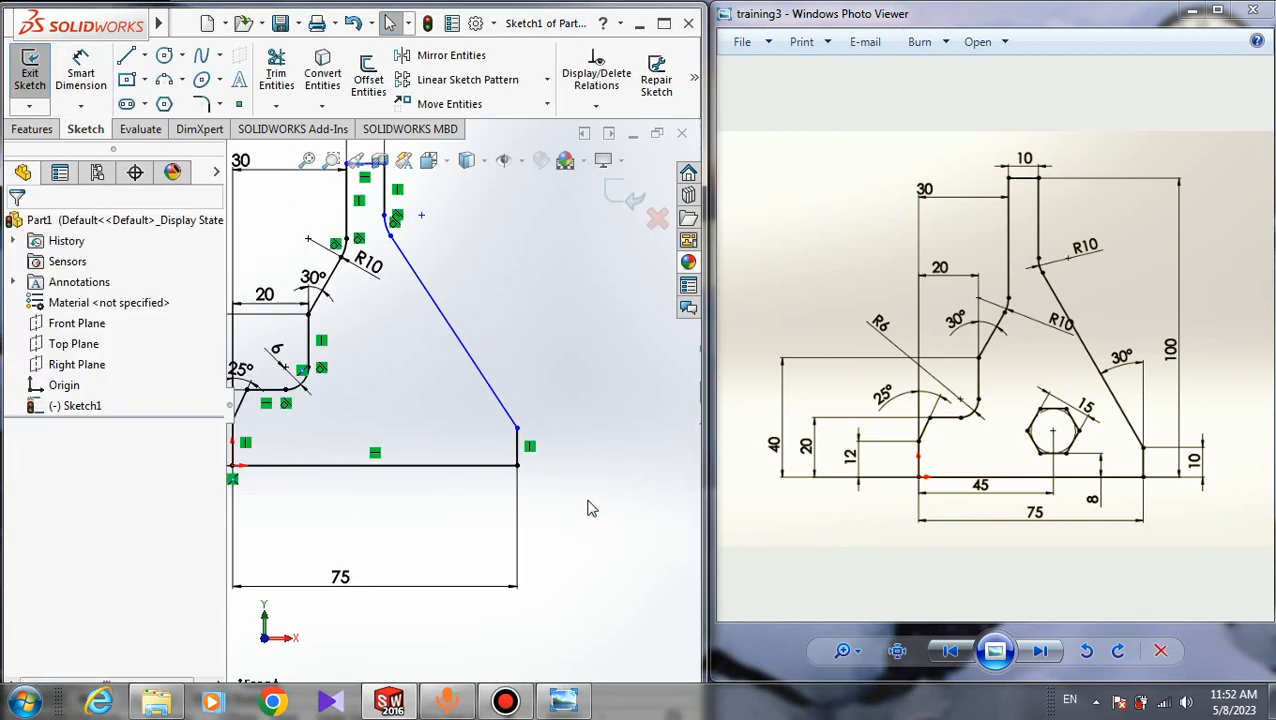
# Step: Add an Equal relation between the short vertical line at the base's right end and the neck's top horizontal line
pyautogui.scroll(3, 408, 294)
pyautogui.scroll(-2, 403, 284)
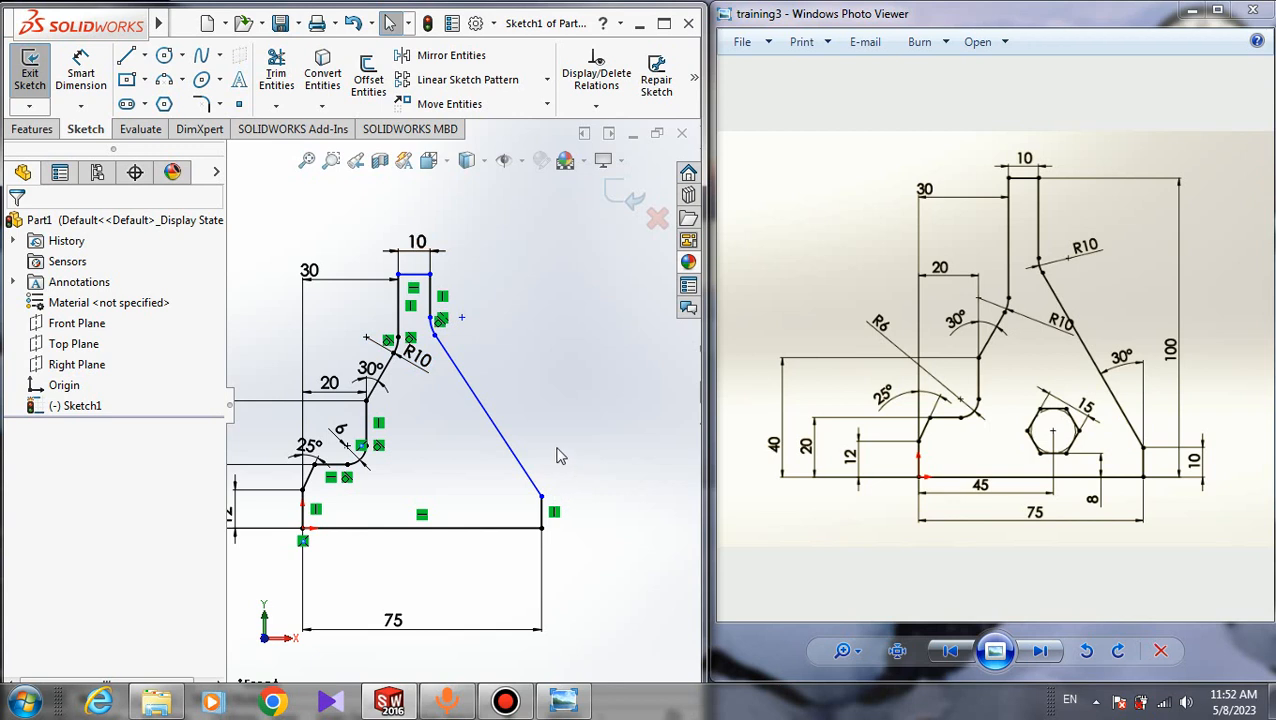
pyautogui.click(541, 520)
pyautogui.keyDown('ctrl'); pyautogui.click(422, 277); pyautogui.keyUp('ctrl')
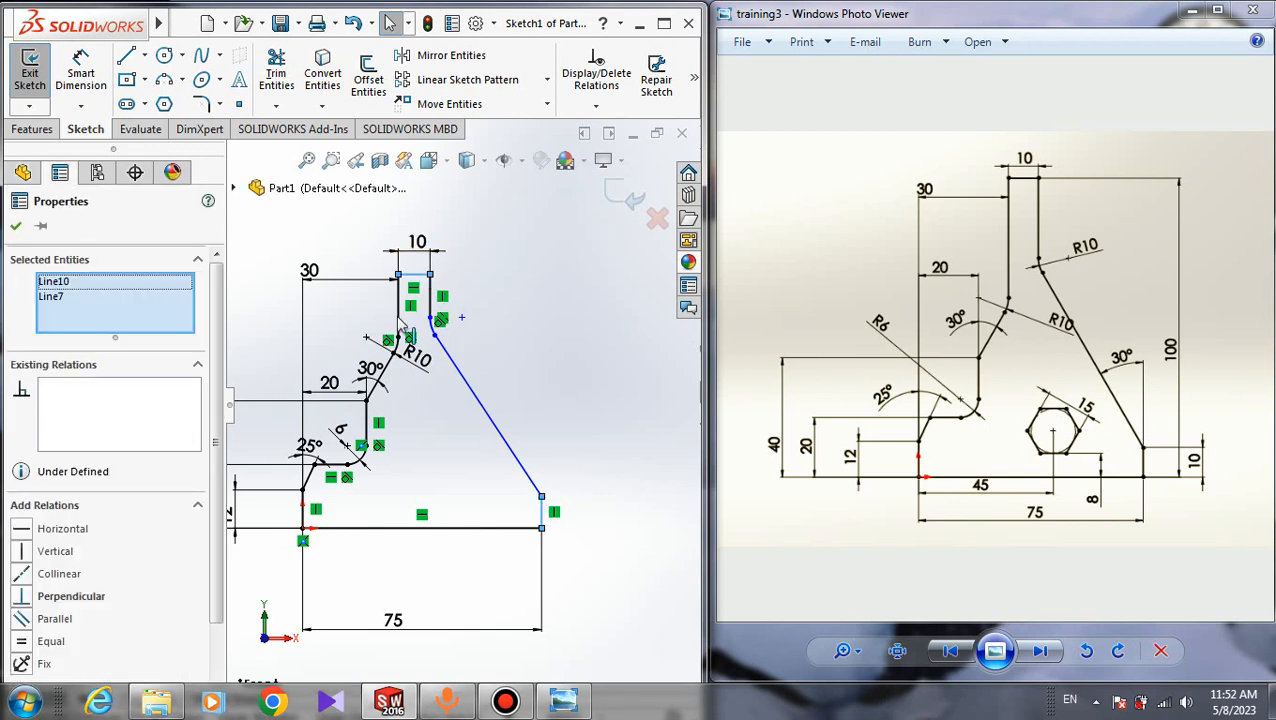
pyautogui.scroll(-2, 110, 540)
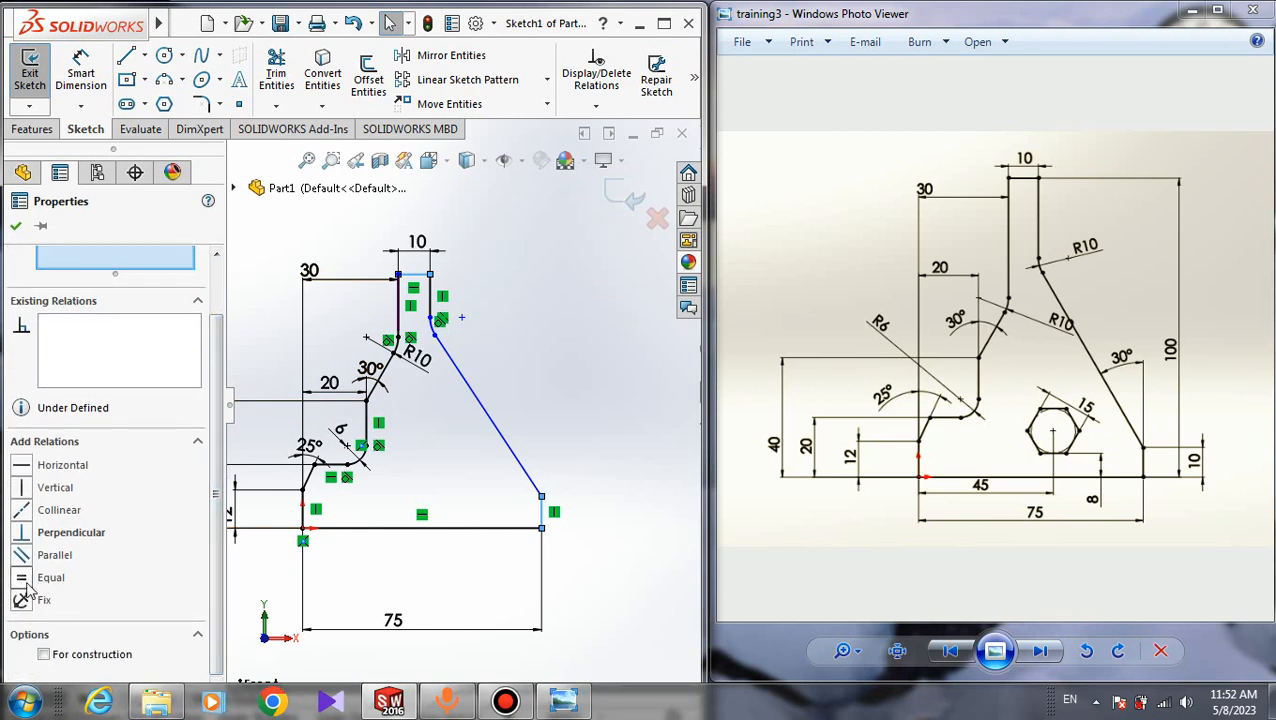
pyautogui.click(40, 578)
pyautogui.click(16, 226)
pyautogui.click(474, 393)
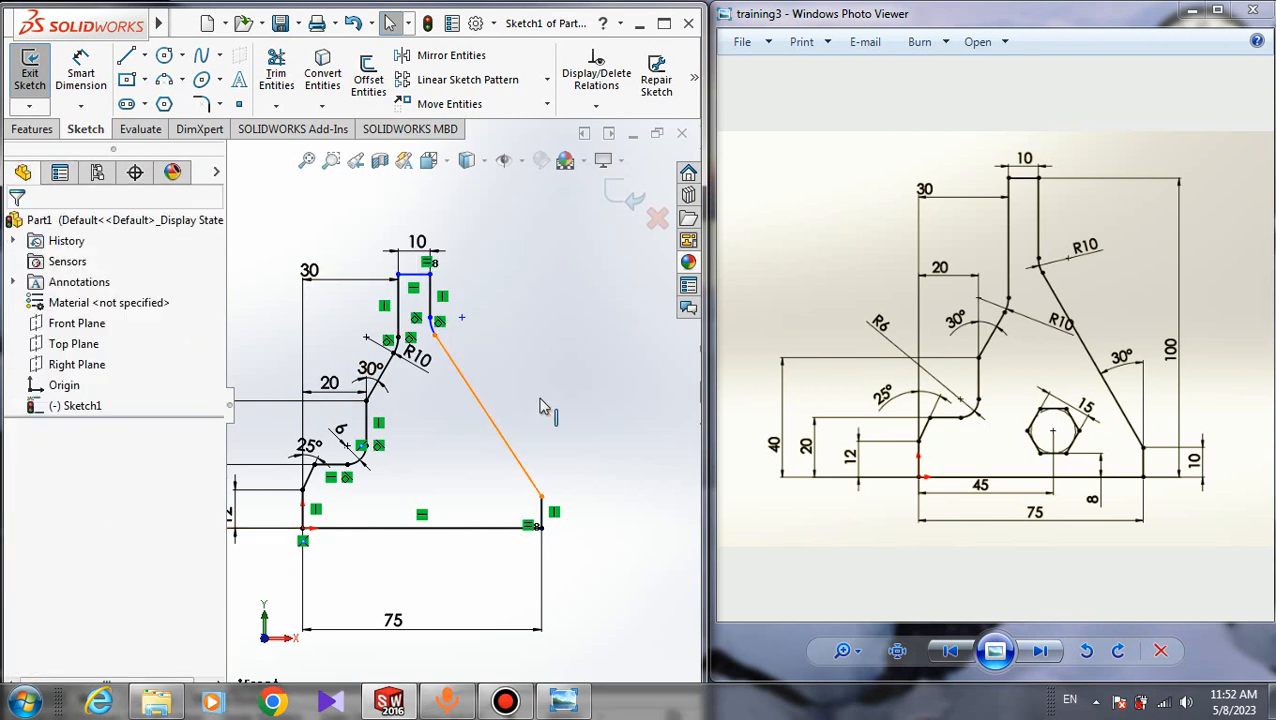
pyautogui.click(602, 452)
# Step: Add an Equal relation between the R10 arc below the neck's left side and the arc below its right side
pyautogui.scroll(-3, 417, 339)
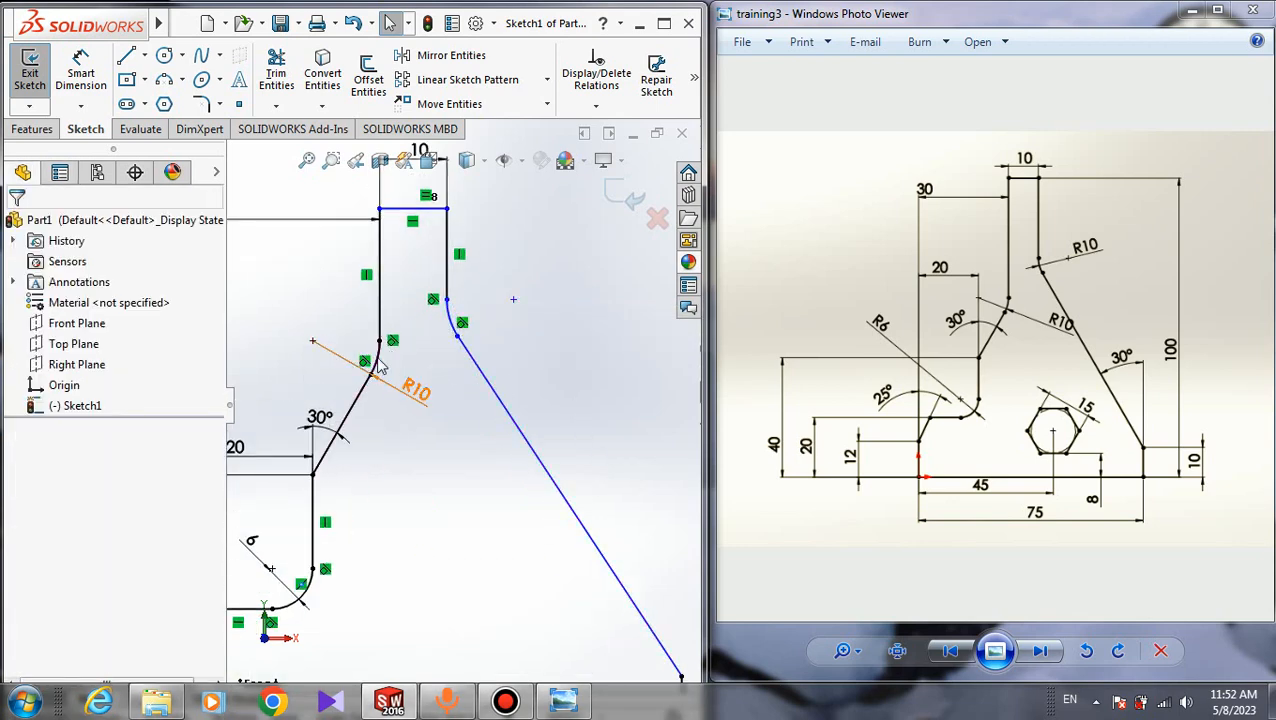
pyautogui.click(384, 365)
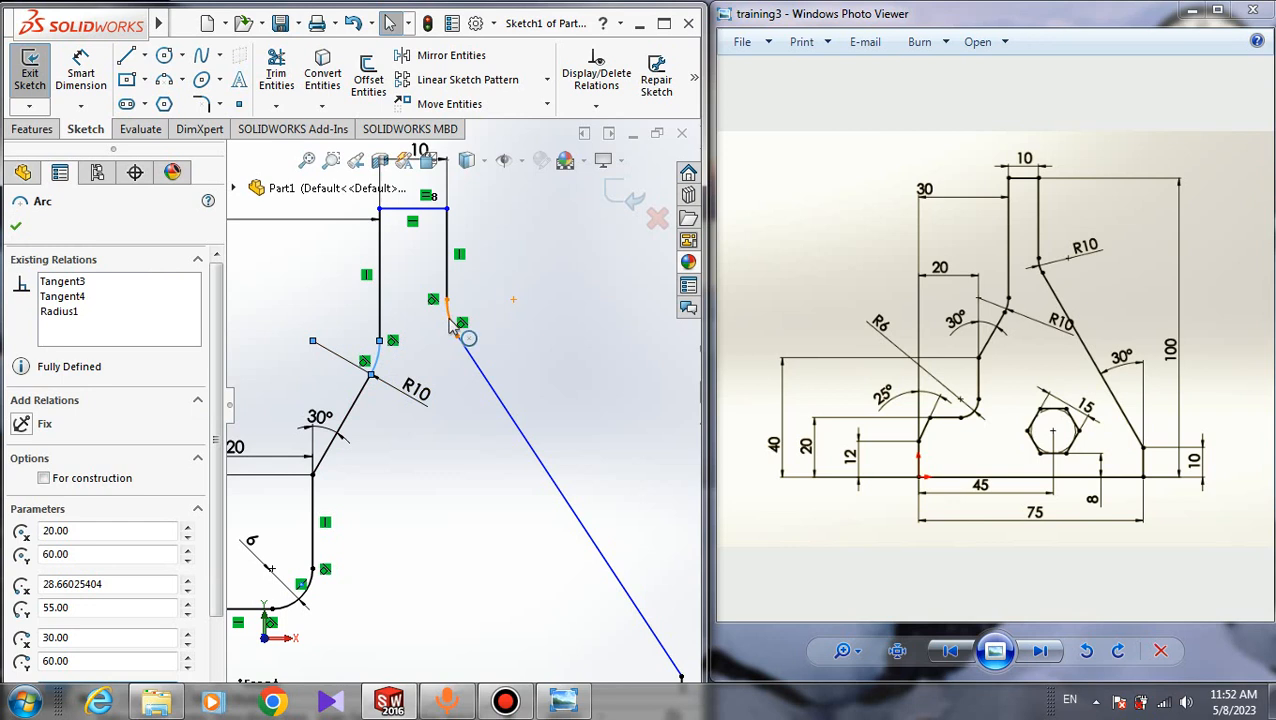
pyautogui.keyDown('ctrl'); pyautogui.click(452, 327); pyautogui.keyUp('ctrl')
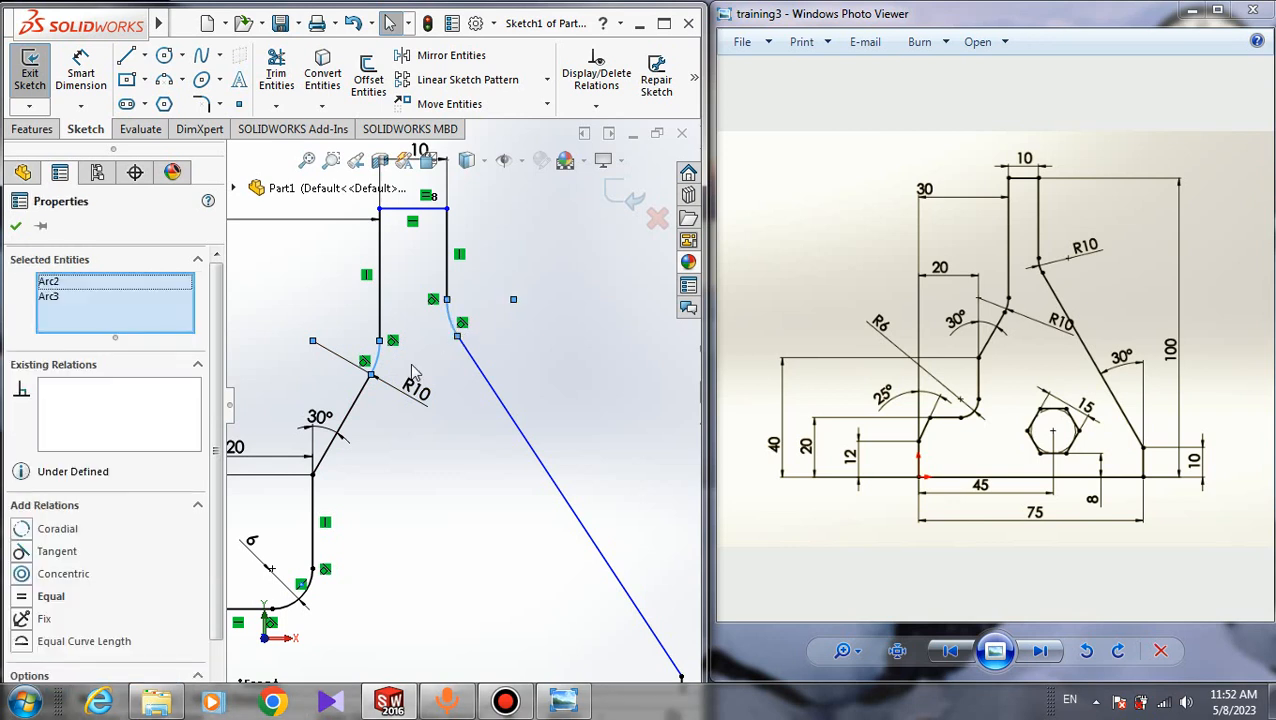
pyautogui.click(22, 597)
pyautogui.click(589, 358)
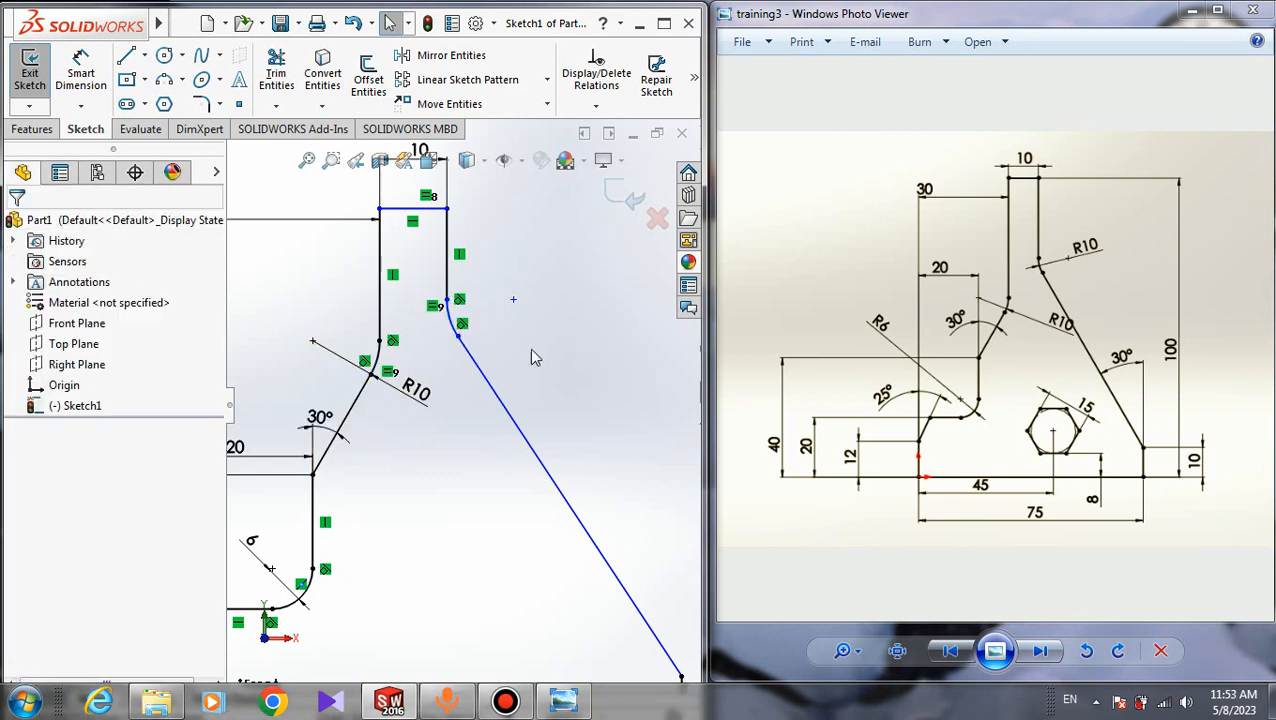
pyautogui.scroll(4, 575, 450)
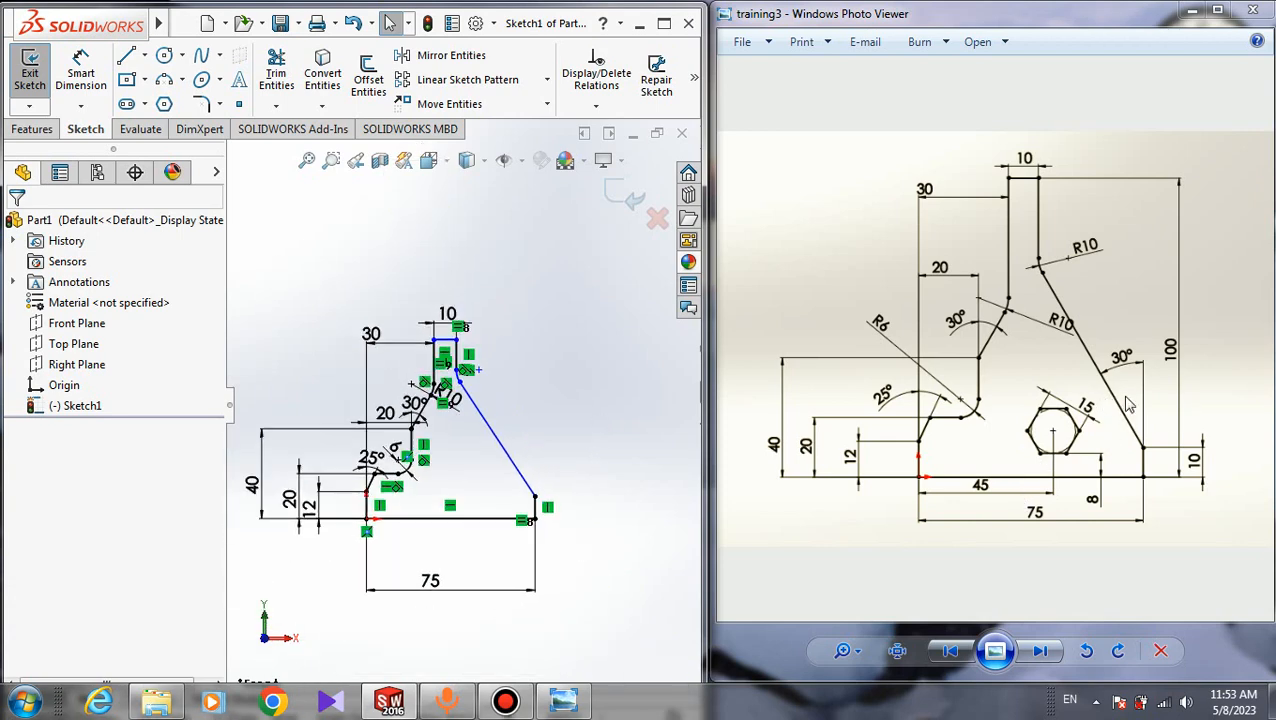
pyautogui.scroll(-4, 610, 475)
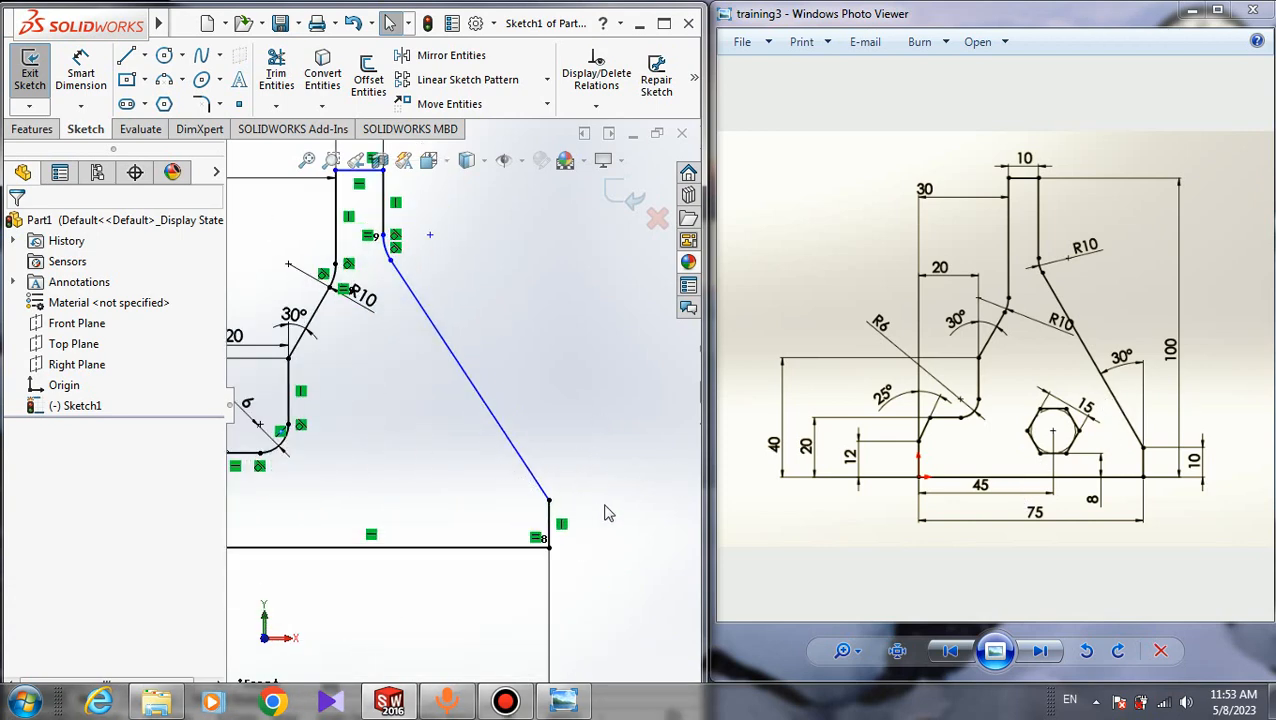
pyautogui.click(534, 476)
pyautogui.click(556, 518)
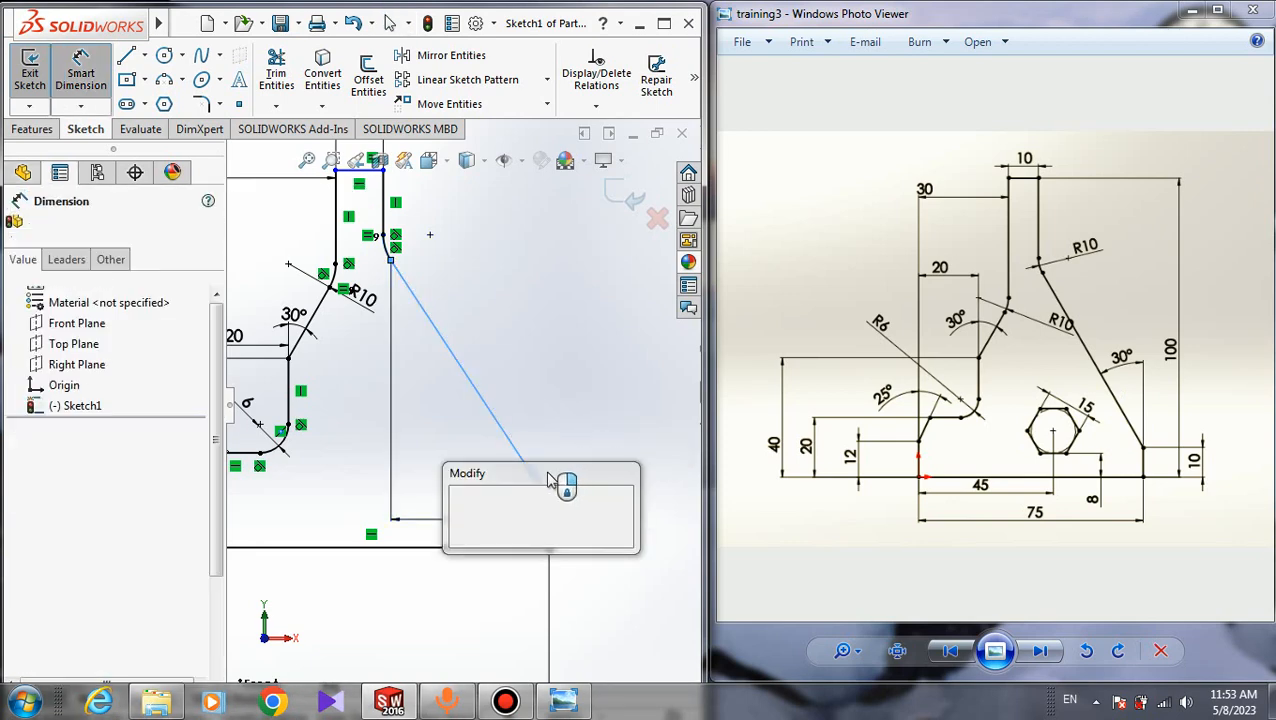
pyautogui.click(385, 455)
pyautogui.press('Escape')
pyautogui.click(391, 456)
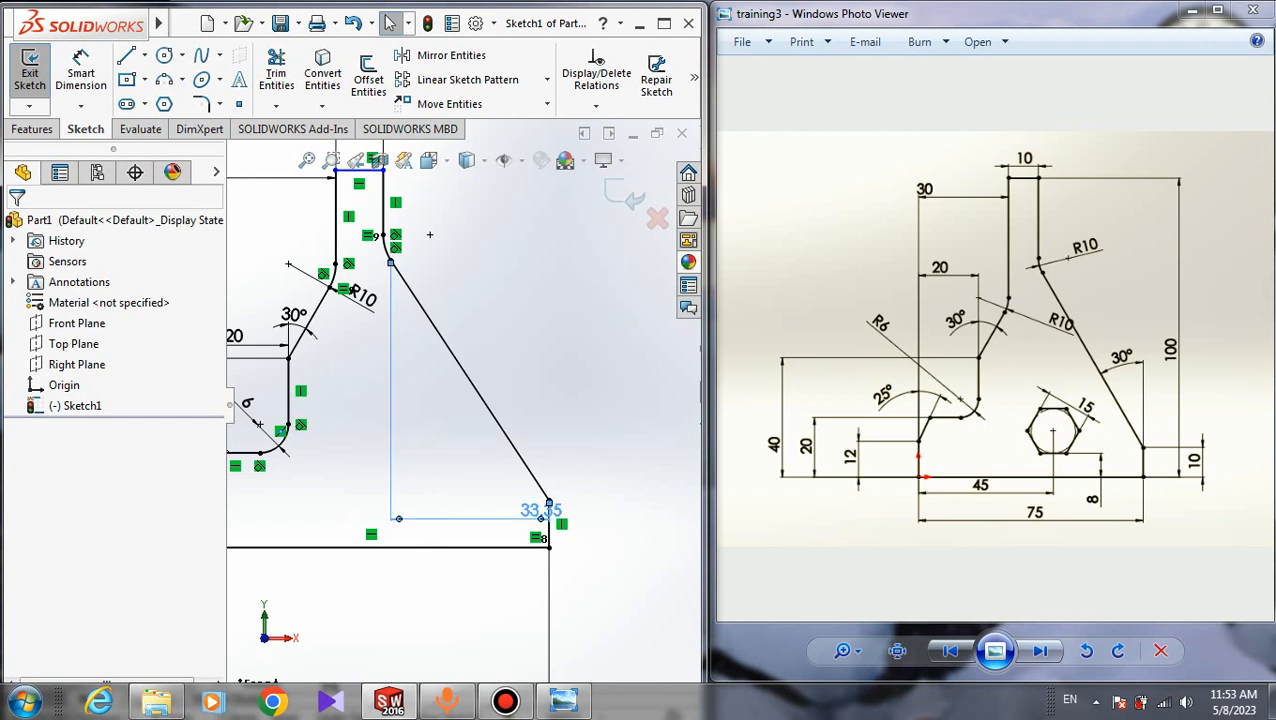
pyautogui.press('Delete')
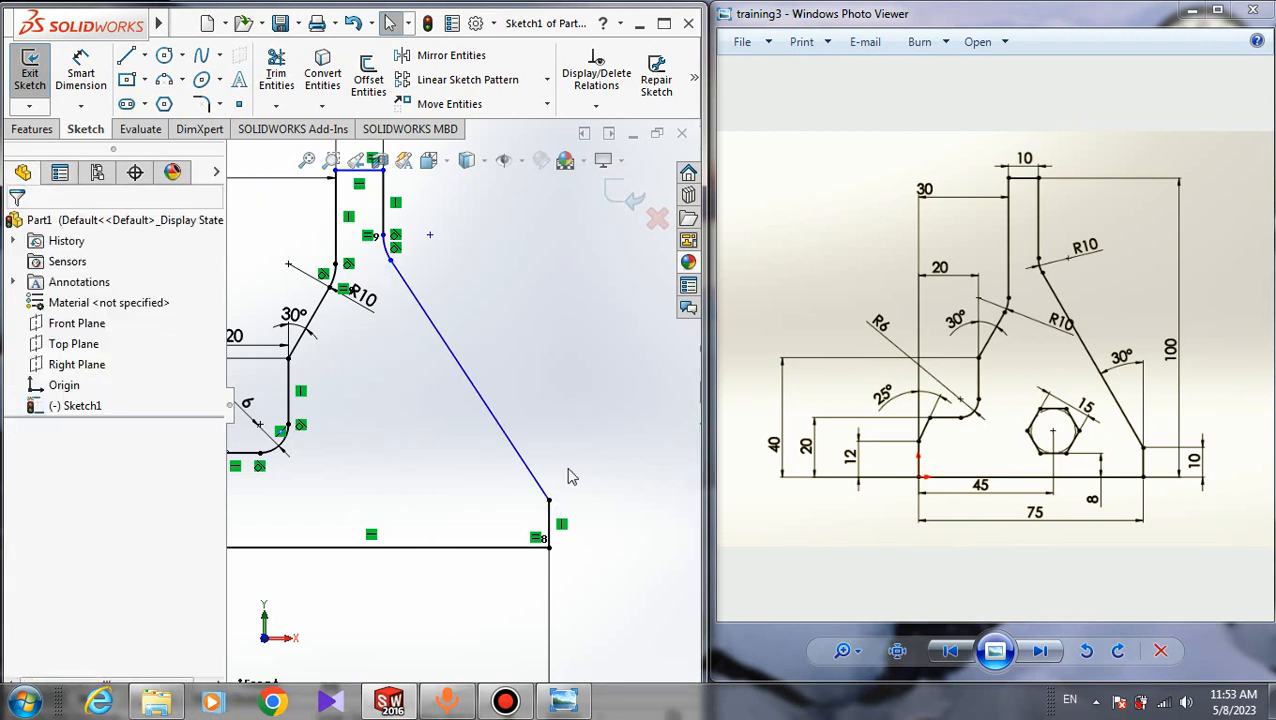
# Step: Dimension the angle between the long right slanted line and the short vertical line below it to 30 degrees
pyautogui.press('s')
pyautogui.click(532, 398)
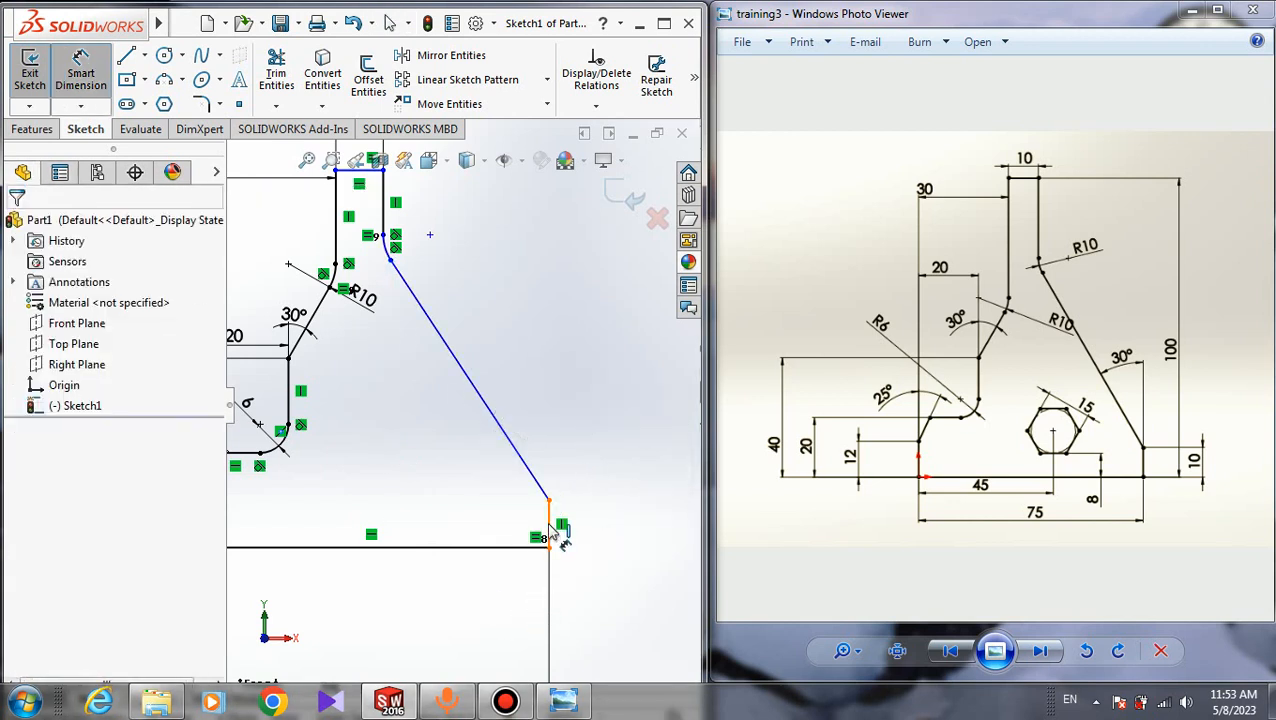
pyautogui.click(551, 520)
pyautogui.click(525, 462)
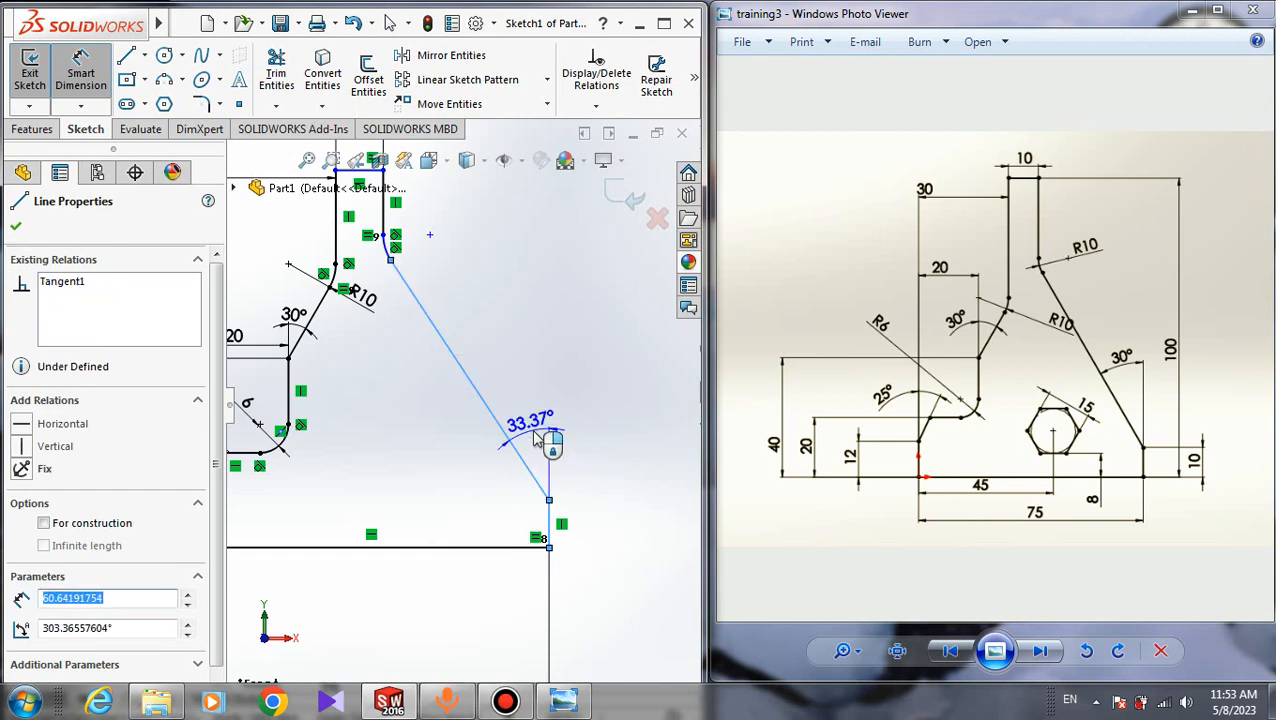
pyautogui.click(536, 436)
pyautogui.write('30')
pyautogui.press('Return')
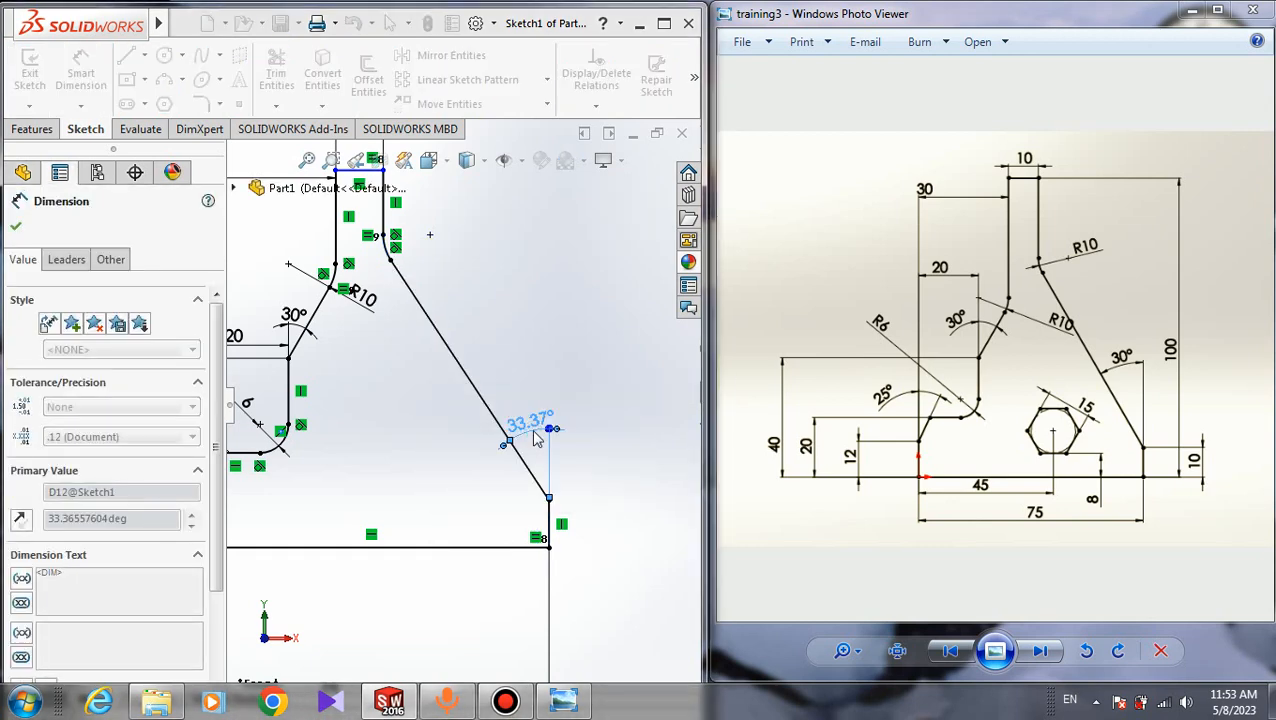
pyautogui.scroll(3, 456, 441)
pyautogui.press('Escape')
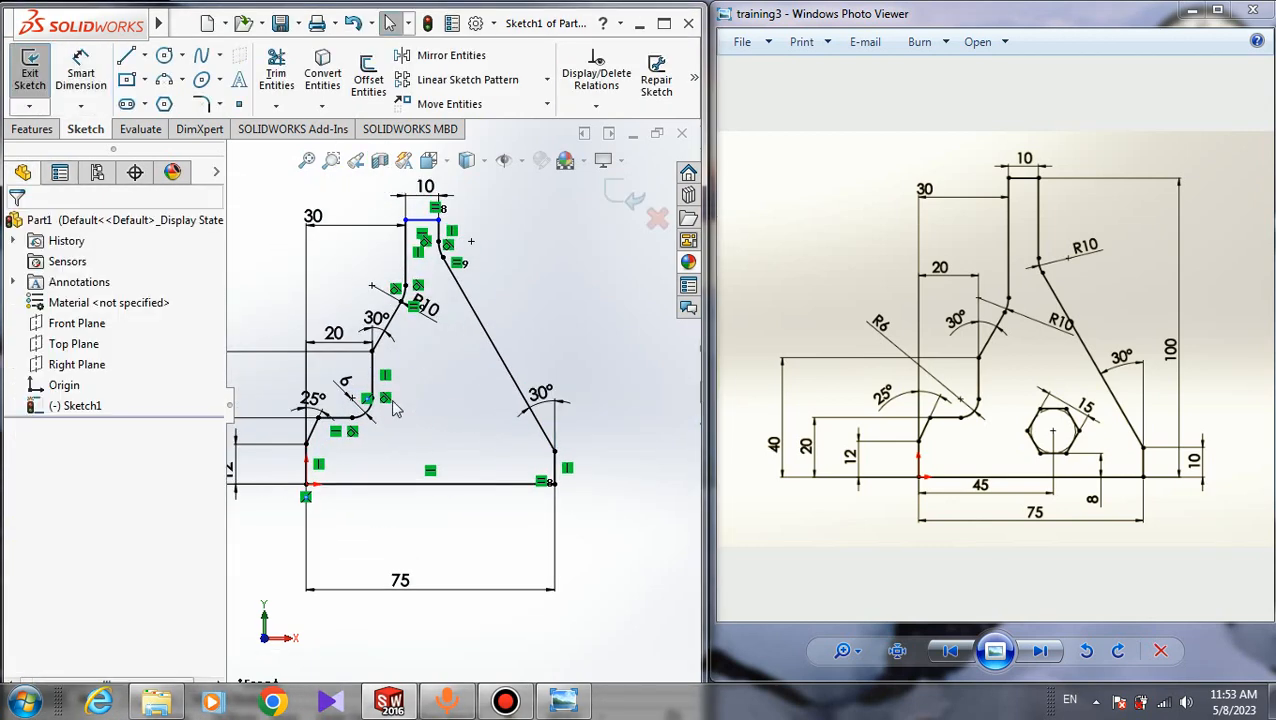
# Step: Move the neck's top right corner point upward to a height of about 85.9 mm
pyautogui.scroll(1, 393, 406)
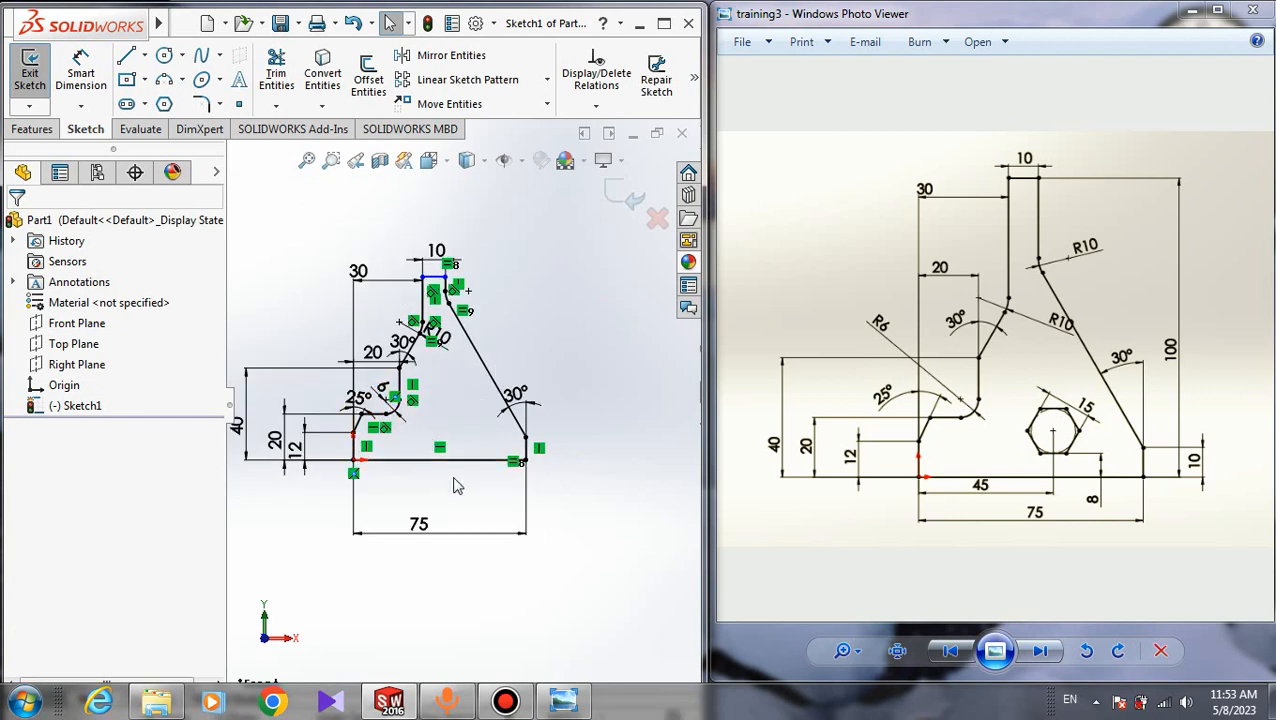
pyautogui.scroll(-5, 480, 300)
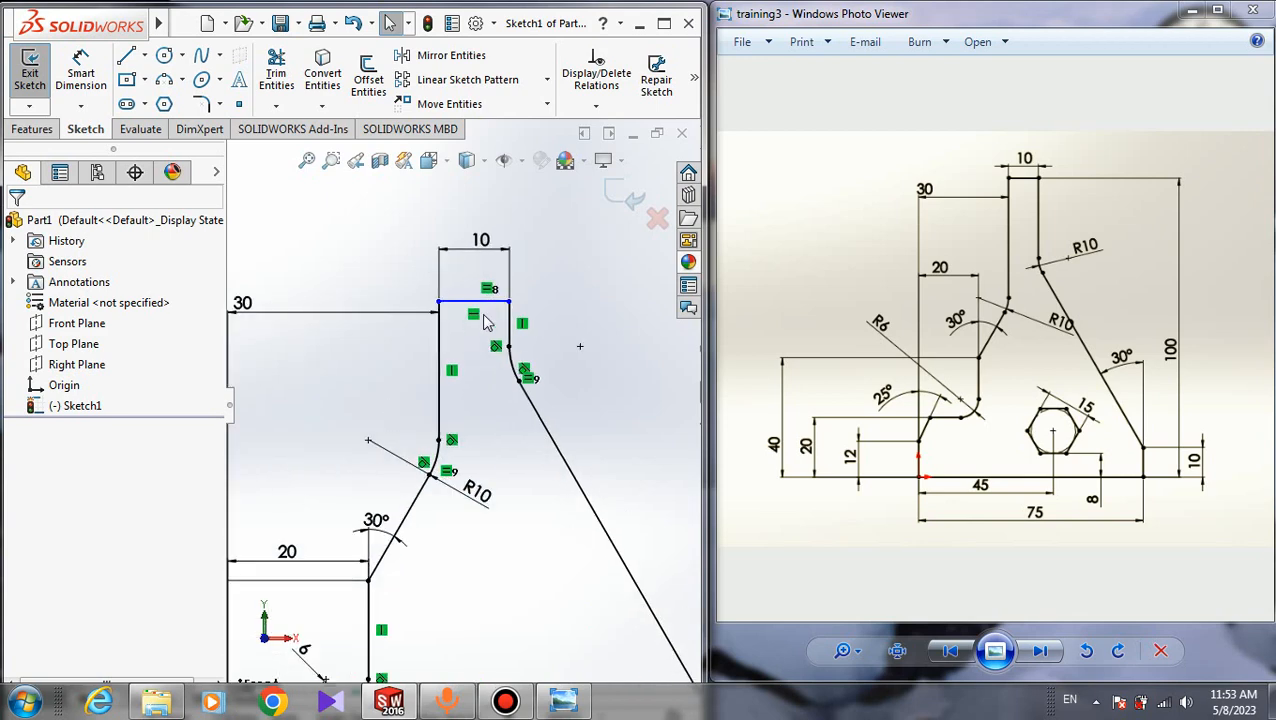
pyautogui.scroll(5, 467, 357)
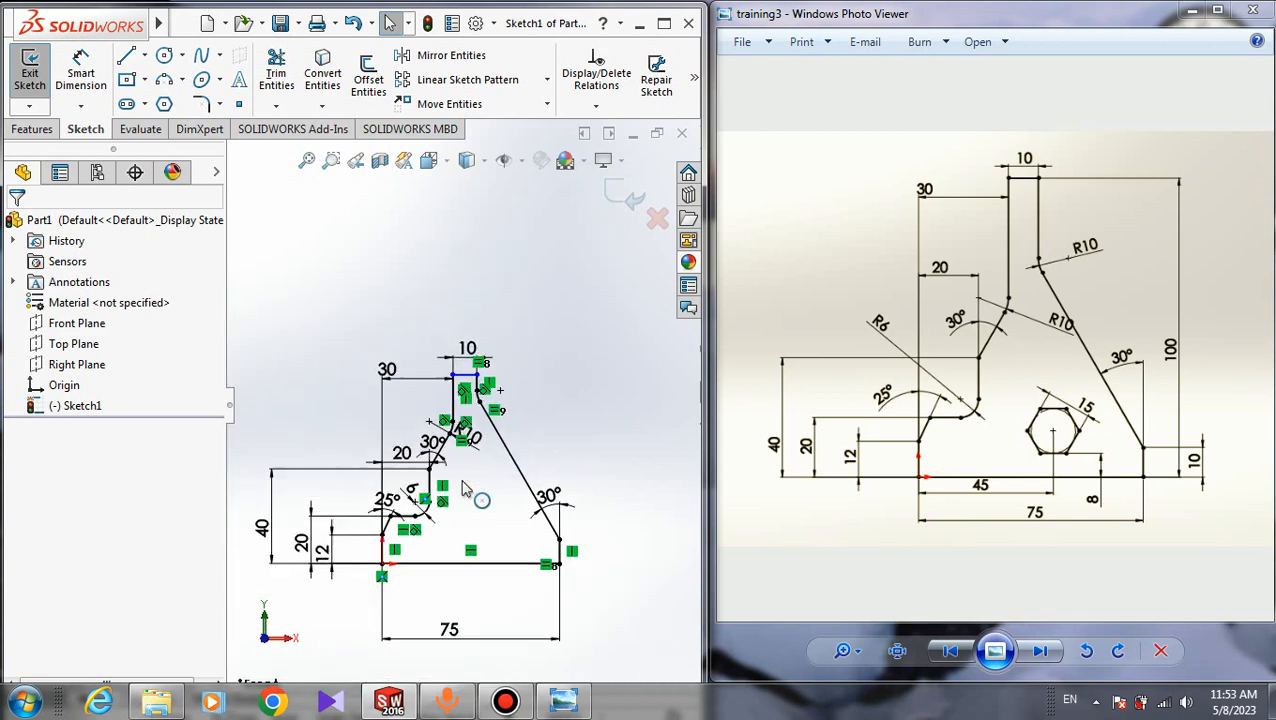
pyautogui.scroll(-2, 472, 400)
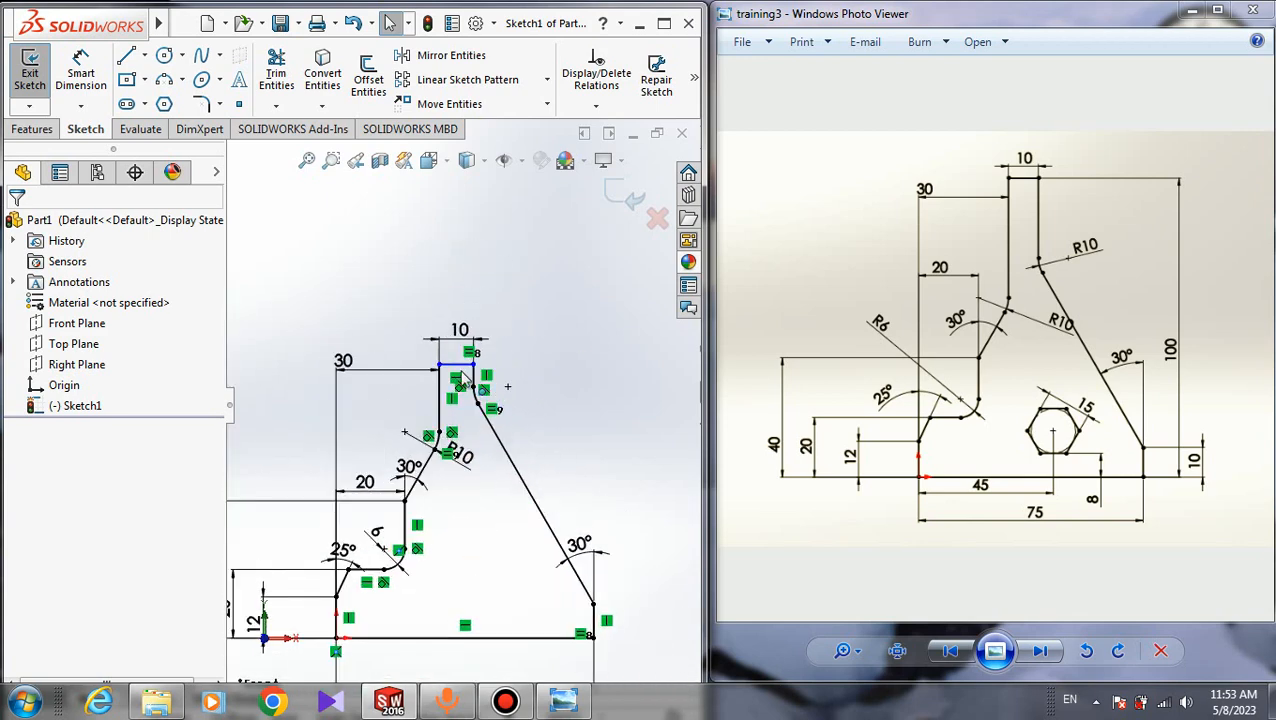
pyautogui.moveTo(474, 368)
pyautogui.mouseDown()
pyautogui.moveTo(507, 341)
pyautogui.moveTo(501, 302)
pyautogui.moveTo(481, 357)
pyautogui.mouseUp()
pyautogui.moveTo(500, 303)
pyautogui.mouseDown()
pyautogui.moveTo(505, 343)
pyautogui.moveTo(490, 353)
pyautogui.mouseUp()
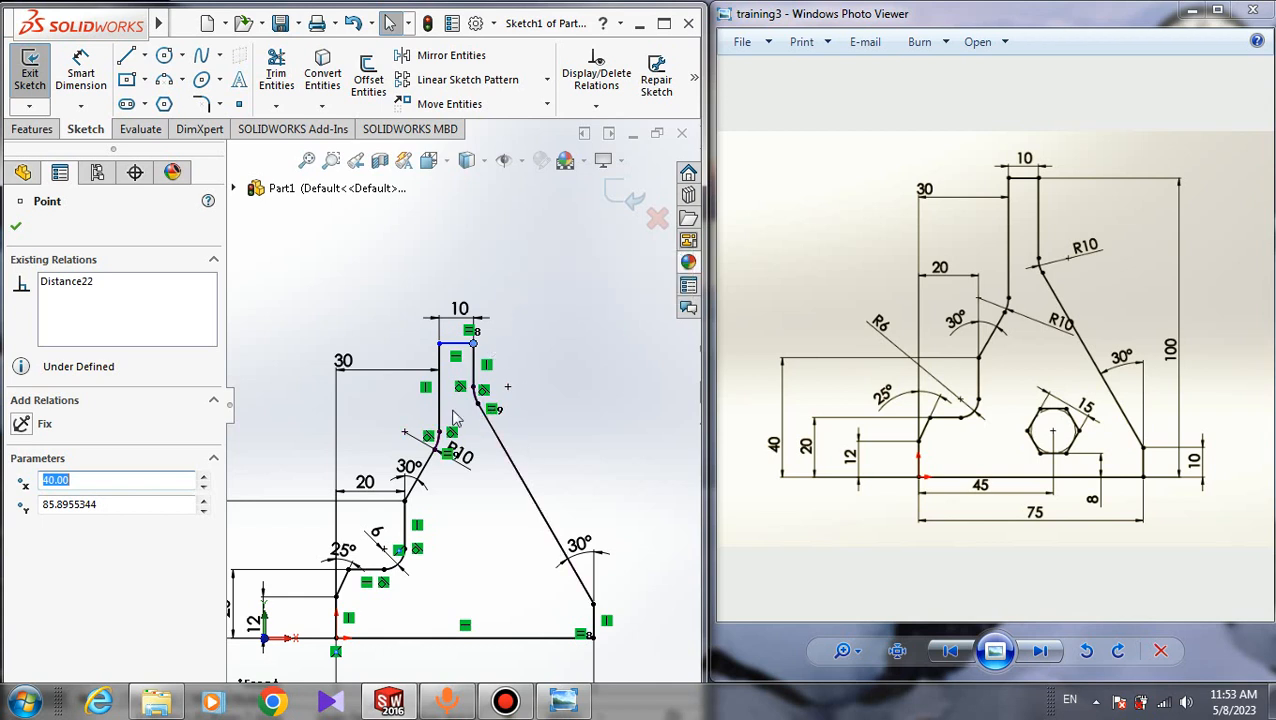
pyautogui.click(537, 394)
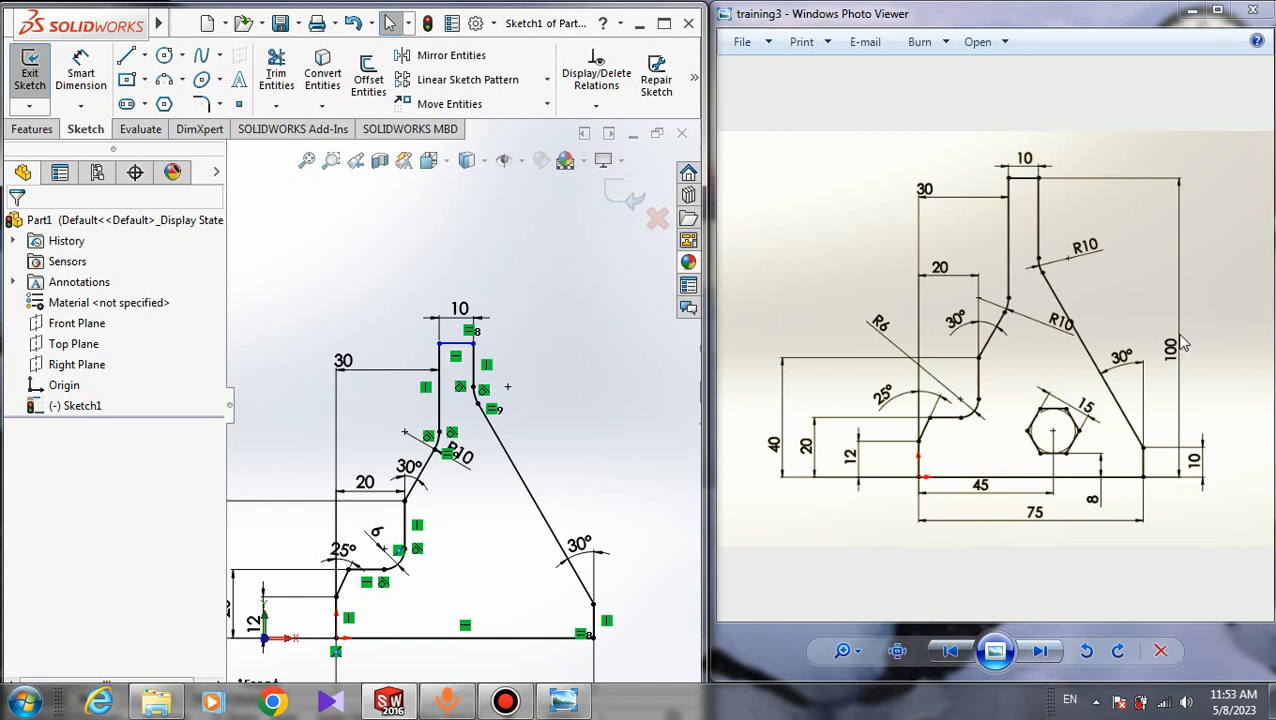
# Step: Dimension the overall height from the base line to the neck's top line to 100 mm, placing it right of the profile
pyautogui.click(81, 74)
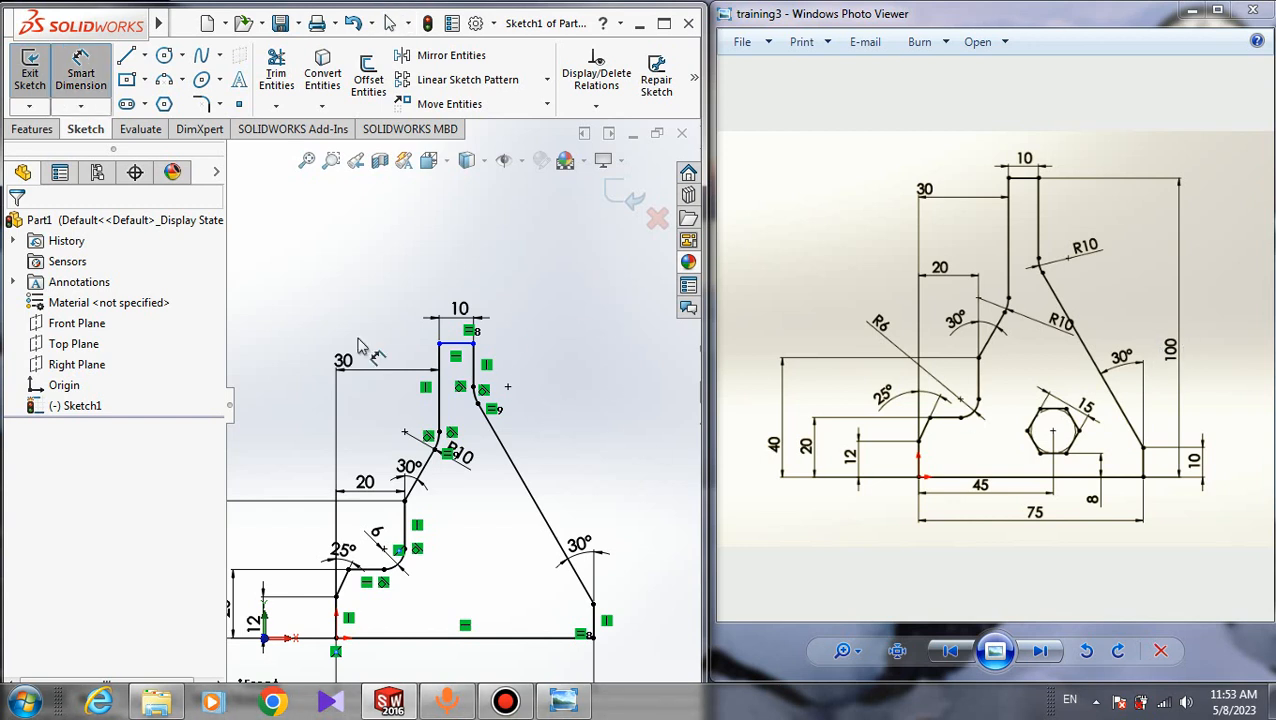
pyautogui.click(456, 345)
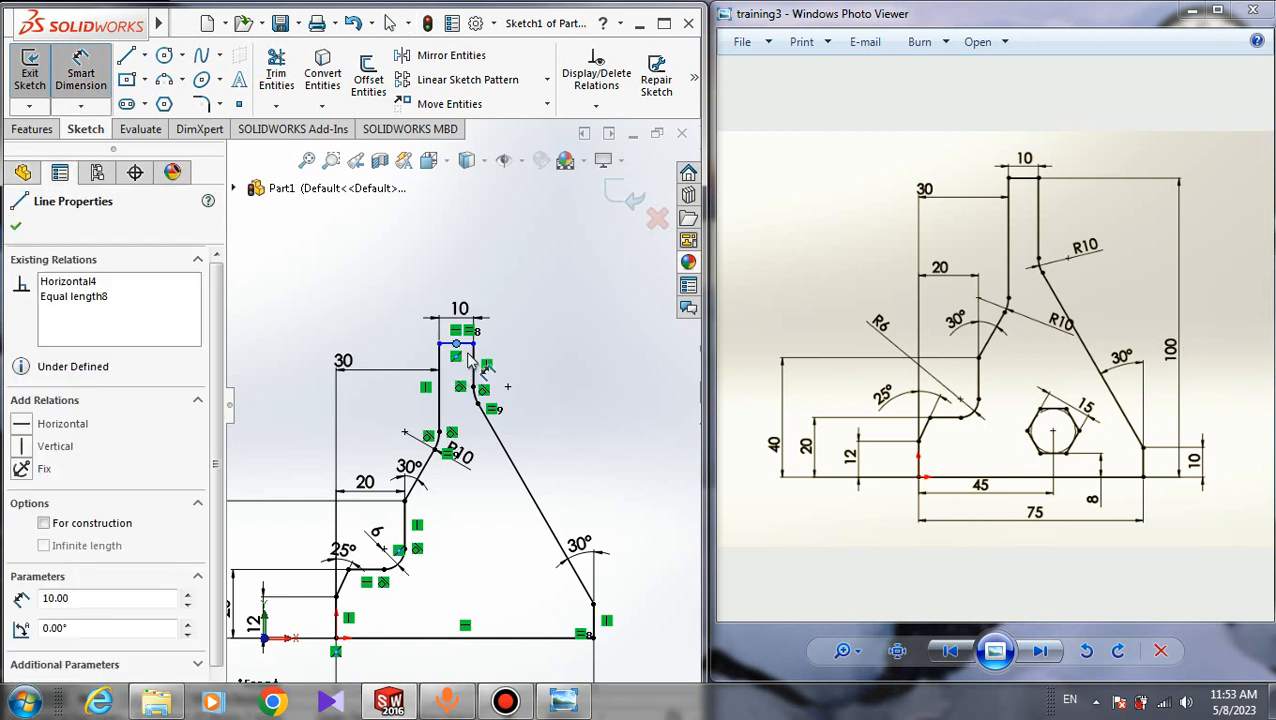
pyautogui.click(490, 637)
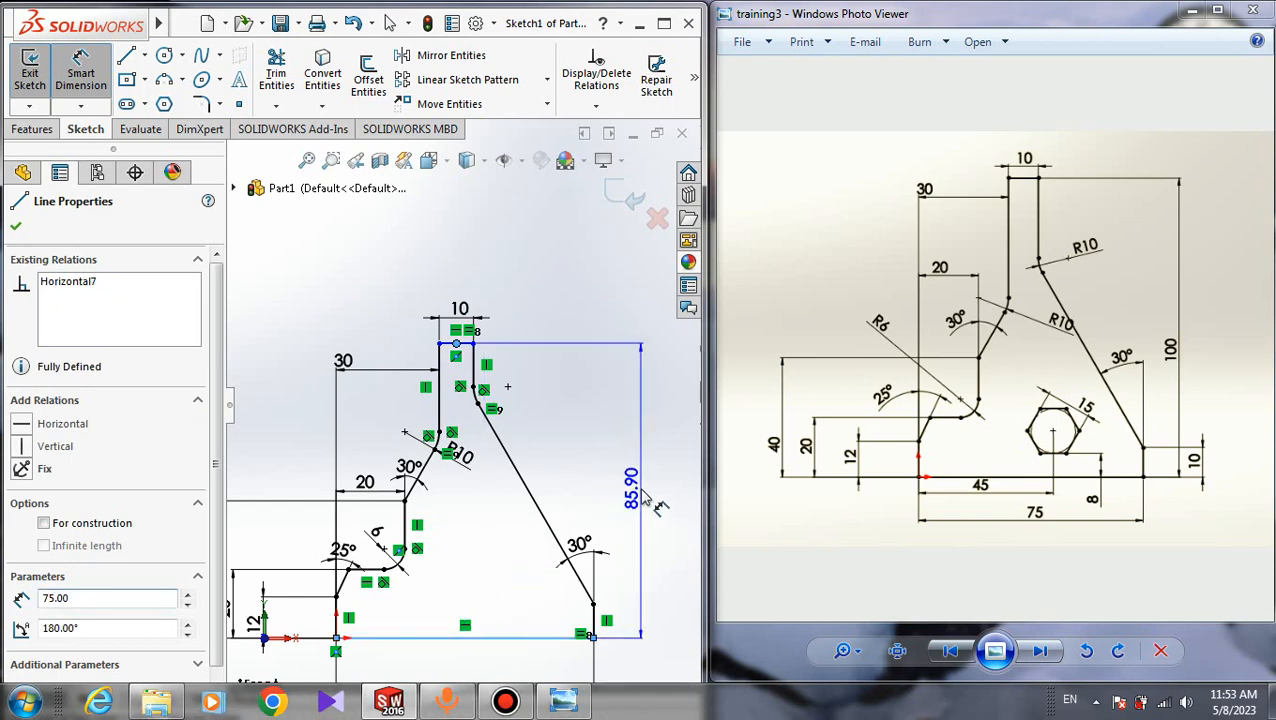
pyautogui.click(628, 500)
pyautogui.write('100')
pyautogui.press('Return')
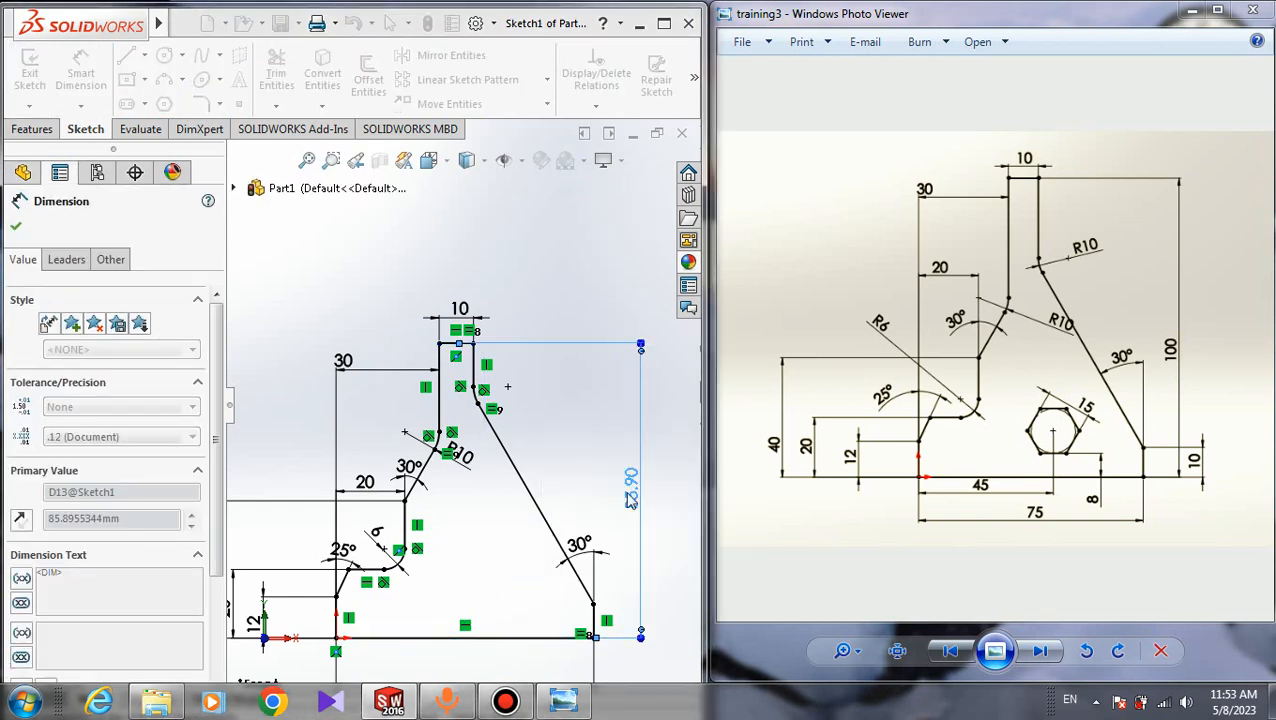
pyautogui.press('Escape')
pyautogui.scroll(-3, 503, 517)
pyautogui.scroll(3, 490, 513)
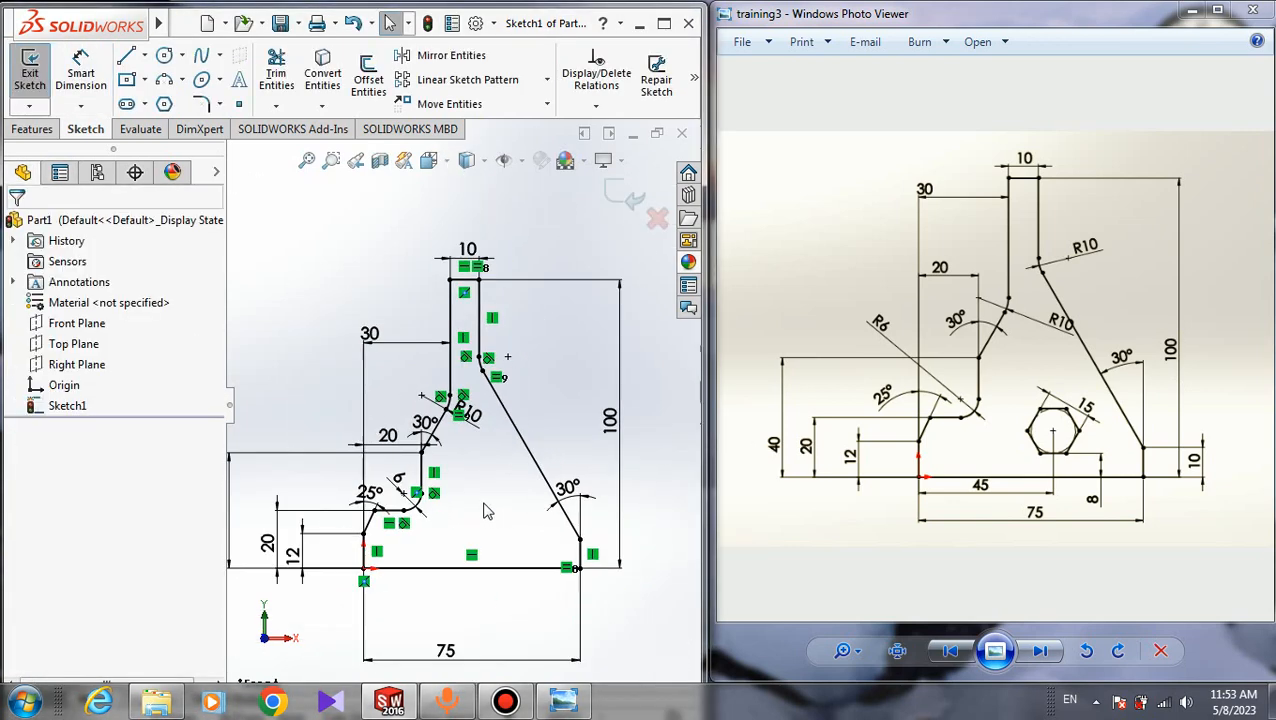
# Step: Draw a hexagon with an inscribed circle about 17.75 mm in diameter inside the profile, centred at about X 44, Y 16.25 mm
pyautogui.click(668, 23)
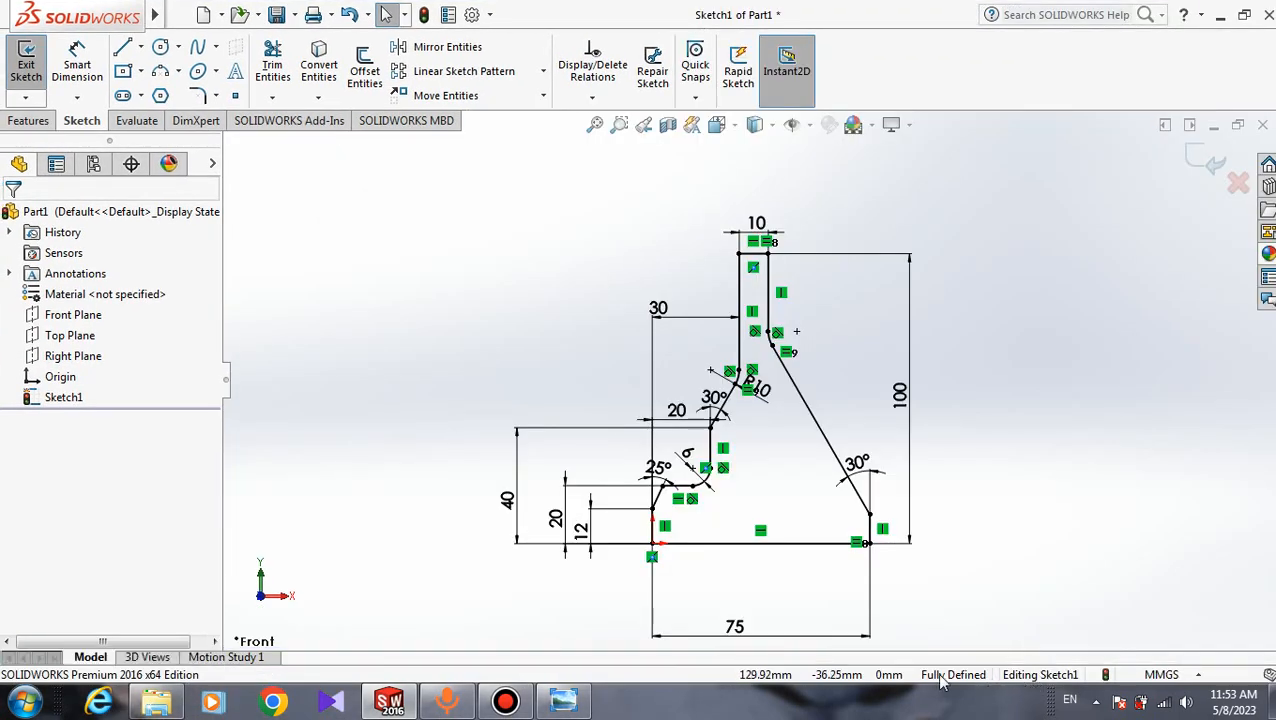
pyautogui.click(1243, 14)
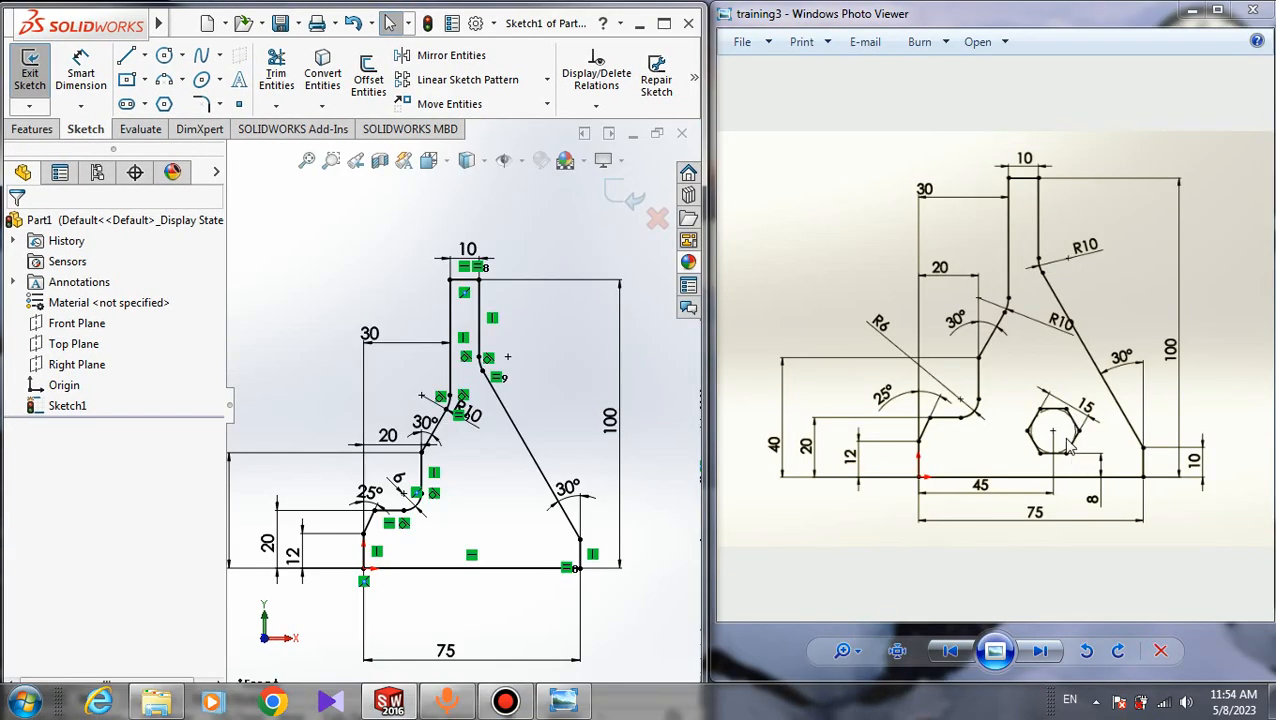
pyautogui.click(164, 104)
pyautogui.click(490, 520)
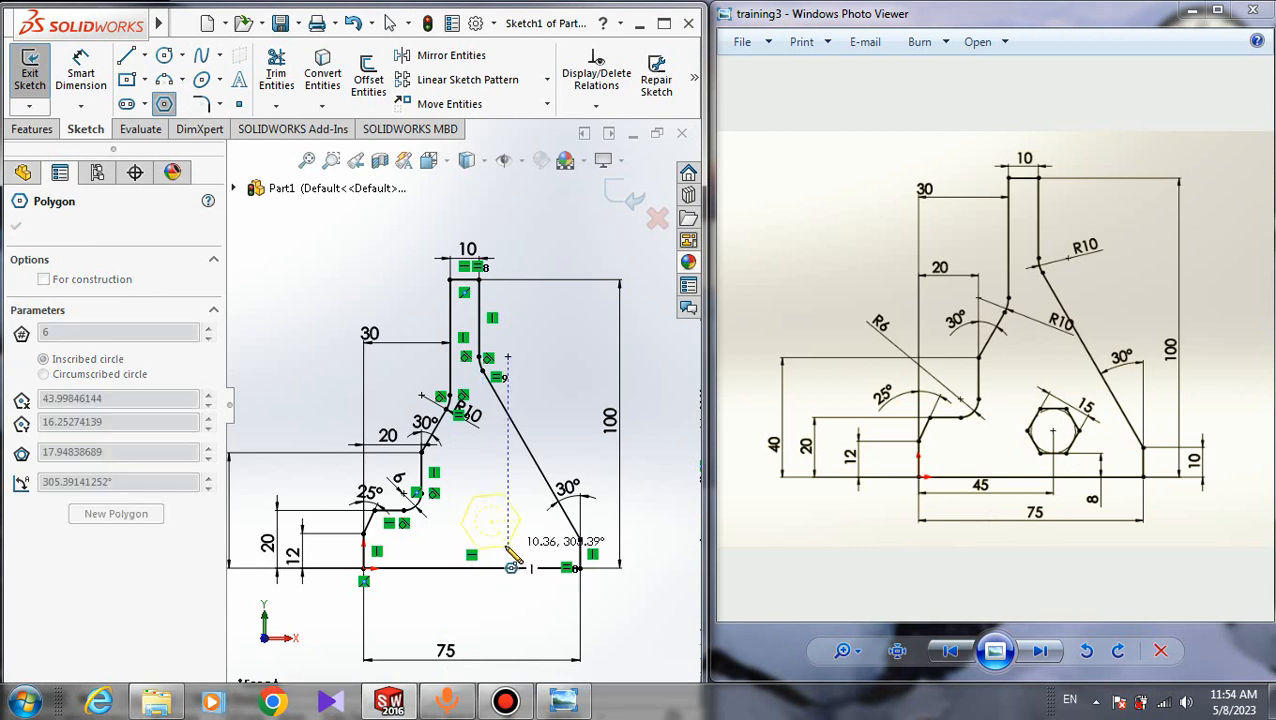
pyautogui.click(510, 538)
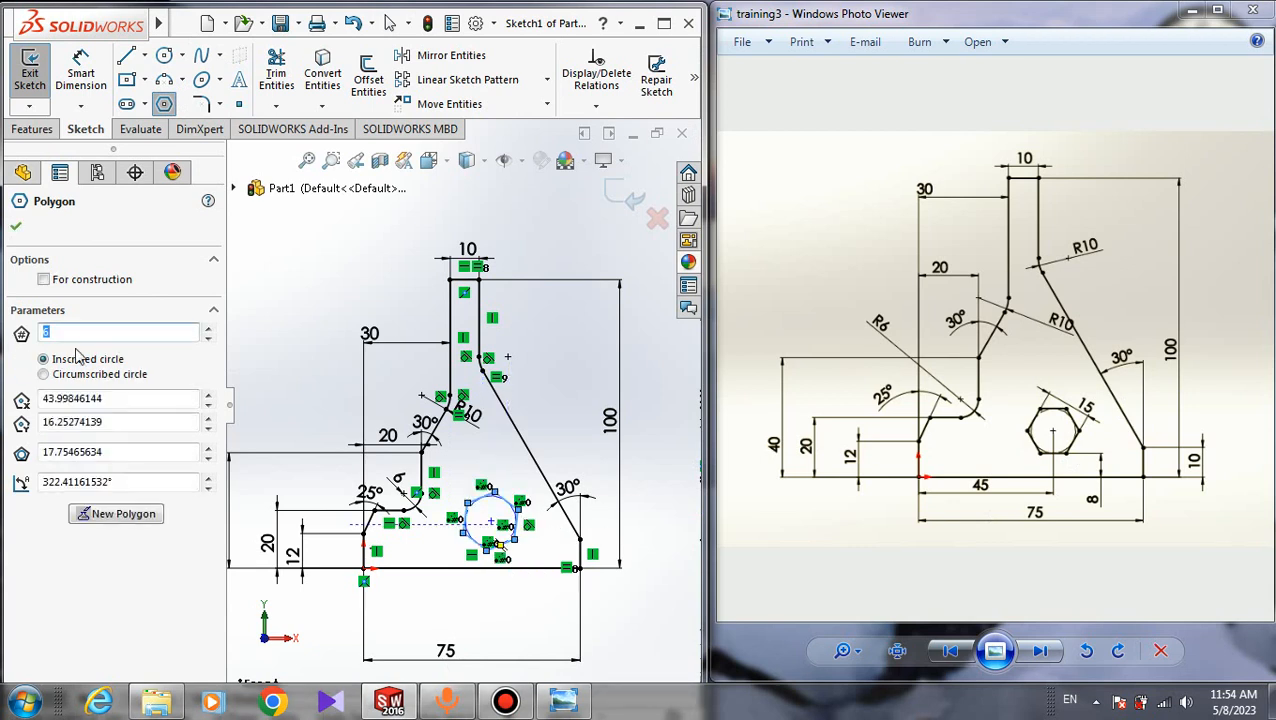
pyautogui.click(16, 229)
# Step: Add a Horizontal relation to the hexagon's bottom edge
pyautogui.scroll(-3, 488, 580)
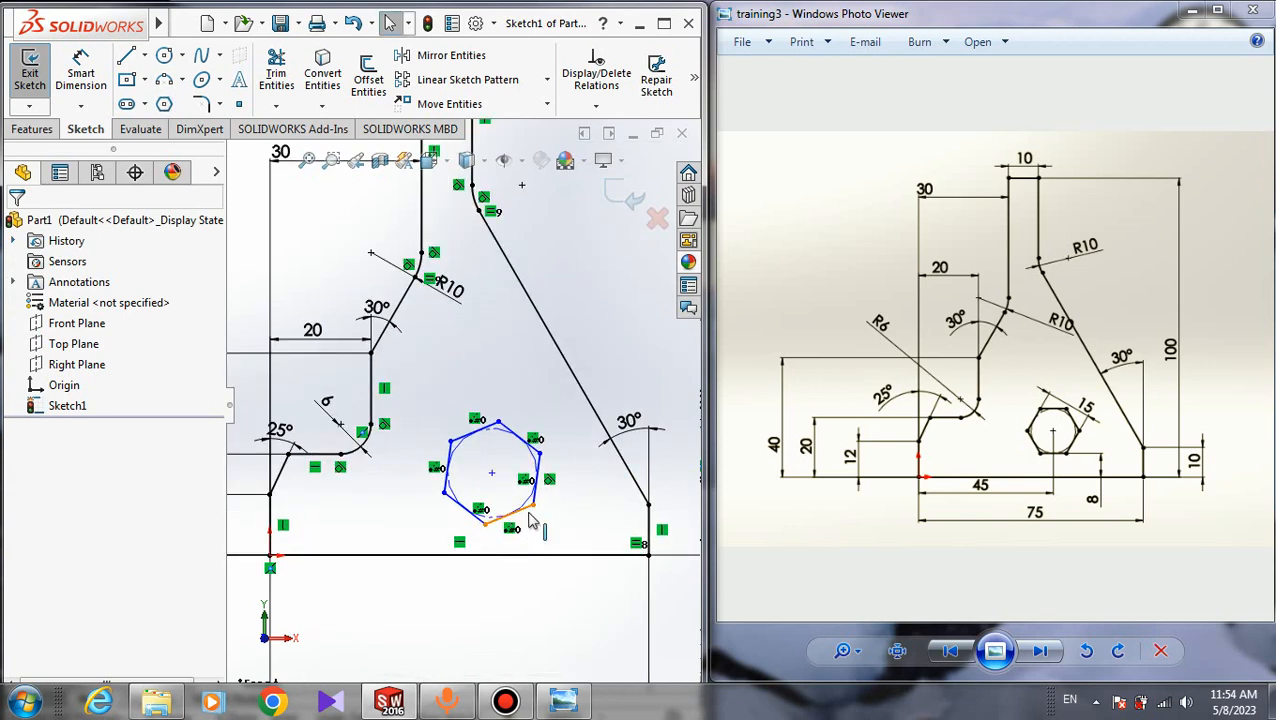
pyautogui.click(530, 520)
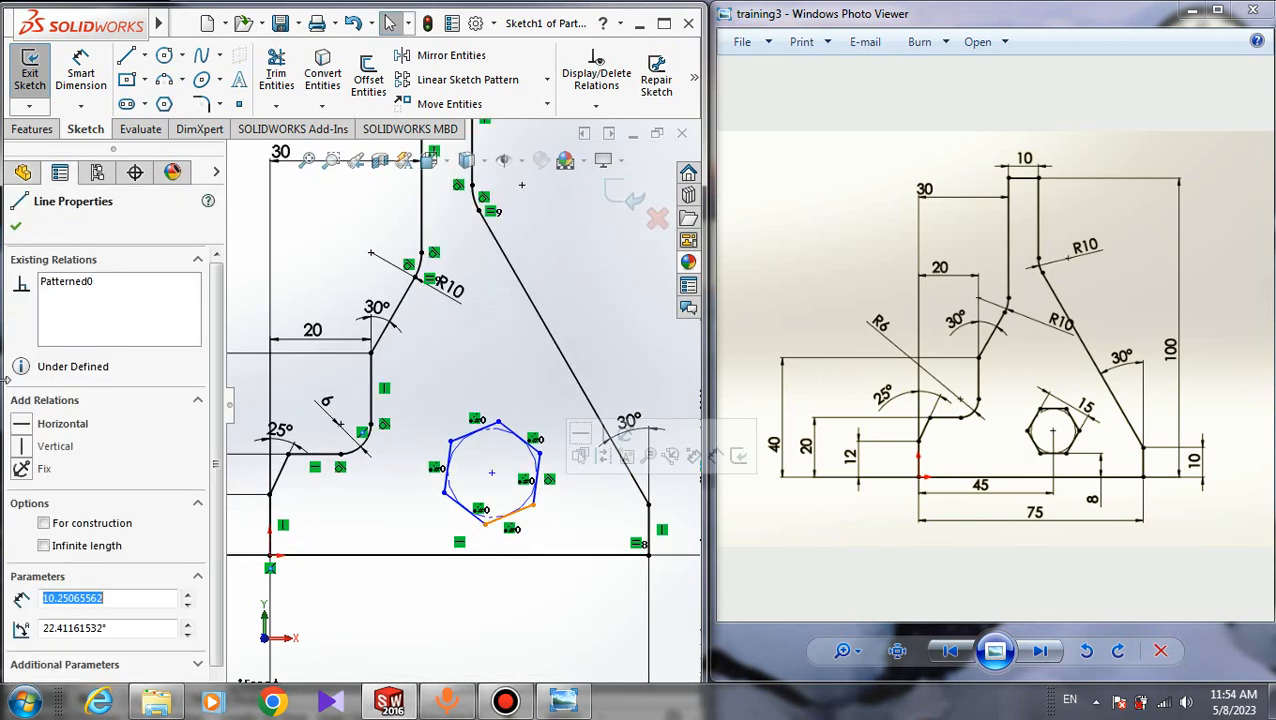
pyautogui.click(27, 429)
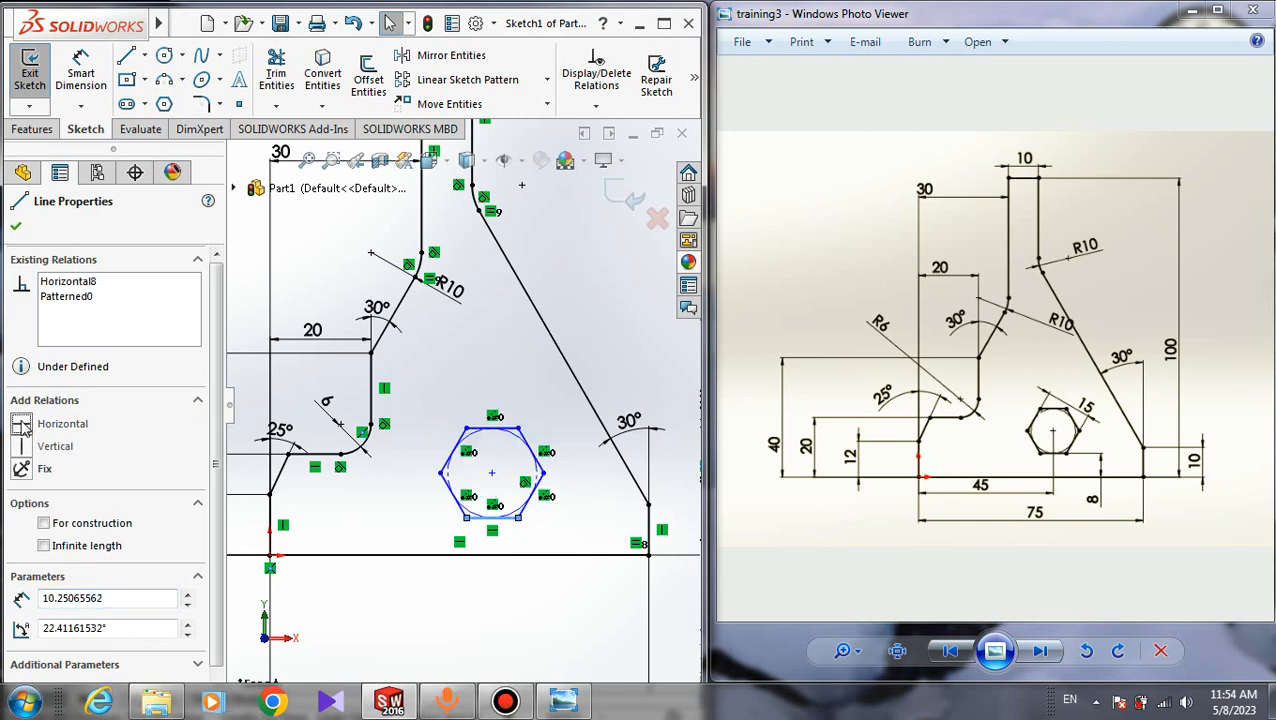
pyautogui.click(558, 617)
# Step: Dimension the hexagon's width across its upper-left and lower-right flats to 15 mm, placing the dimension above the hexagon
pyautogui.scroll(3, 555, 614)
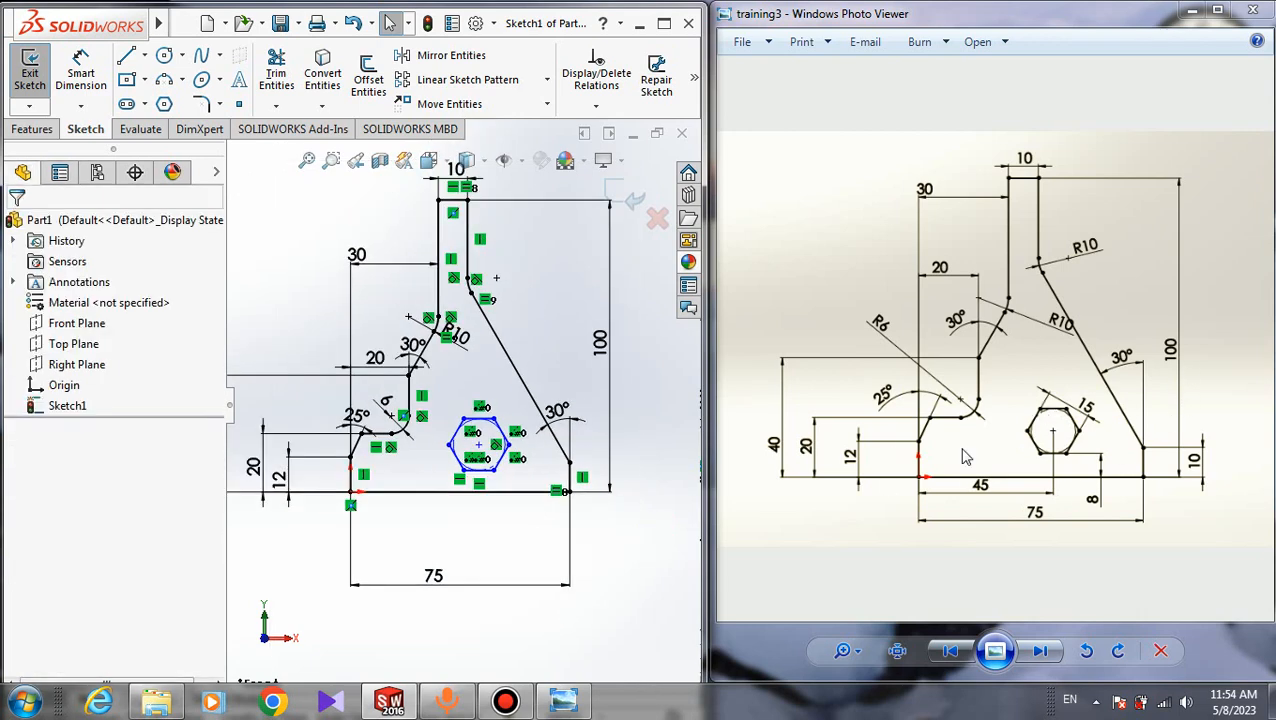
pyautogui.moveTo(658, 560); pyautogui.dragTo(648, 450, button='right')
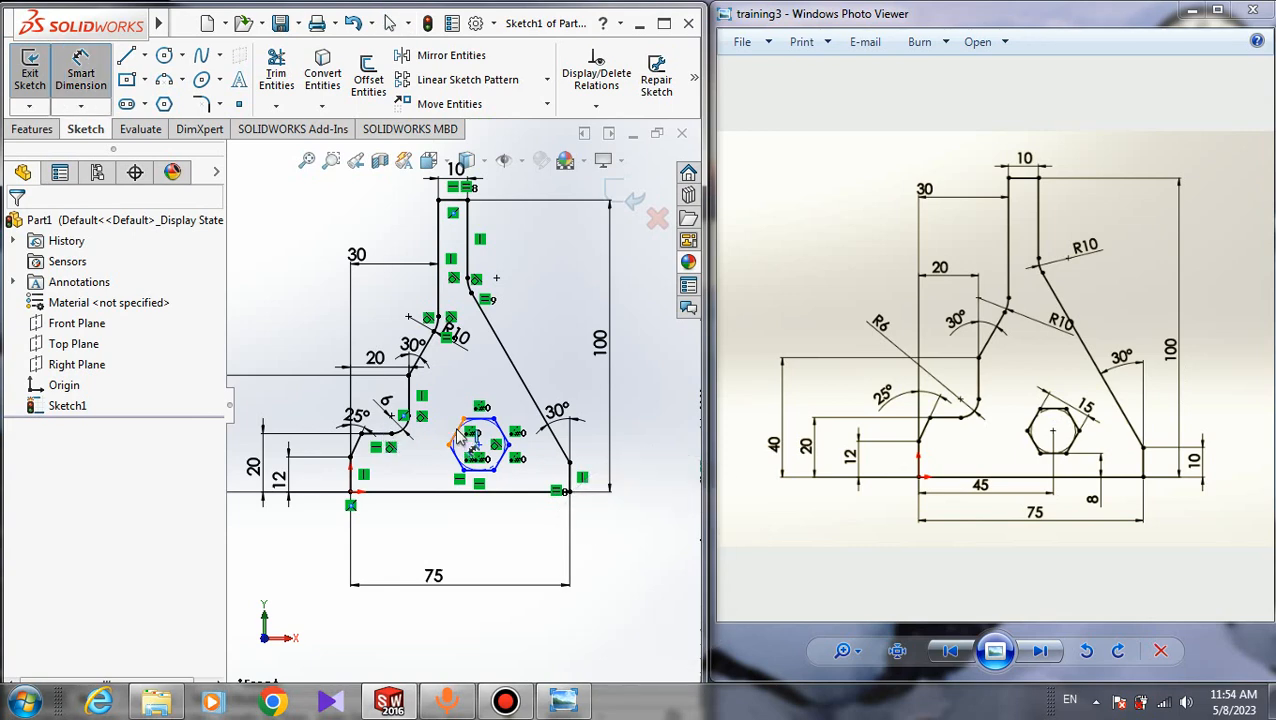
pyautogui.click(459, 437)
pyautogui.click(503, 452)
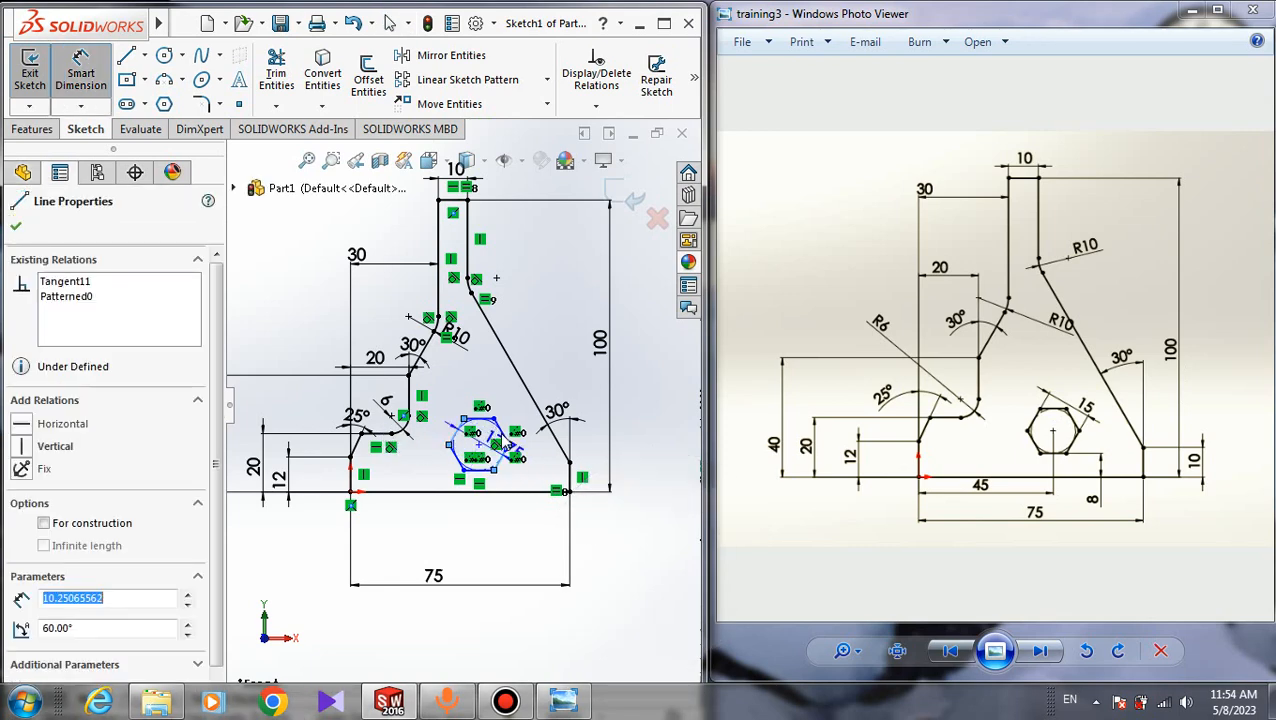
pyautogui.click(497, 401)
pyautogui.write('15')
pyautogui.press('Return')
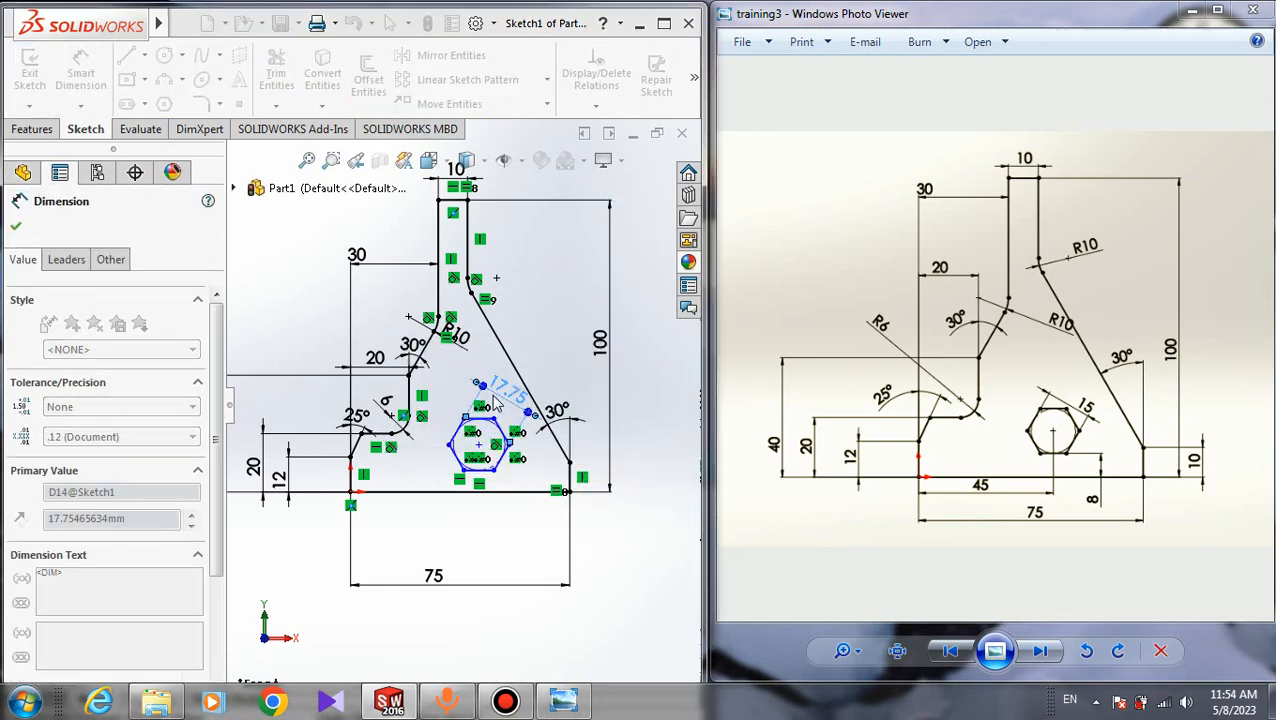
pyautogui.press('Escape')
# Step: Dimension the horizontal distance from the profile's left vertical line to the hexagon's centre to 45 mm, placing it above the 75 mm dimension
pyautogui.moveTo(617, 593); pyautogui.dragTo(614, 530, button='right')
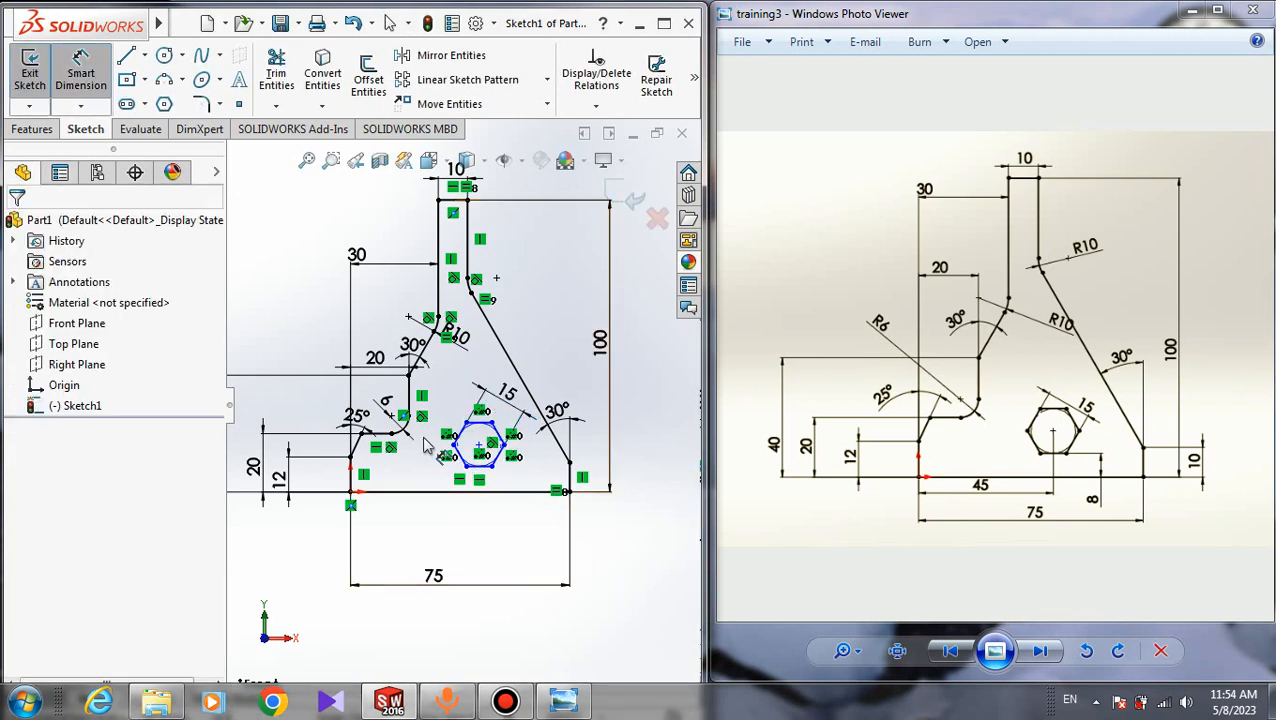
pyautogui.click(480, 450)
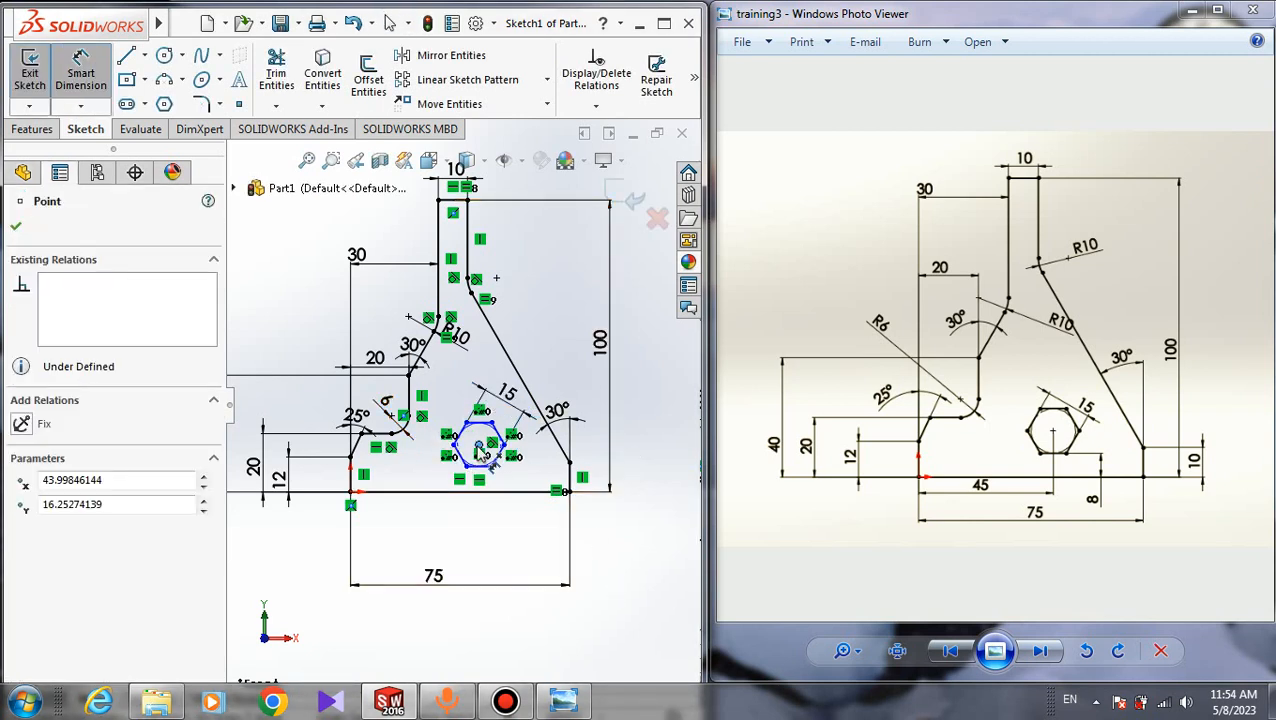
pyautogui.click(358, 498)
pyautogui.click(428, 543)
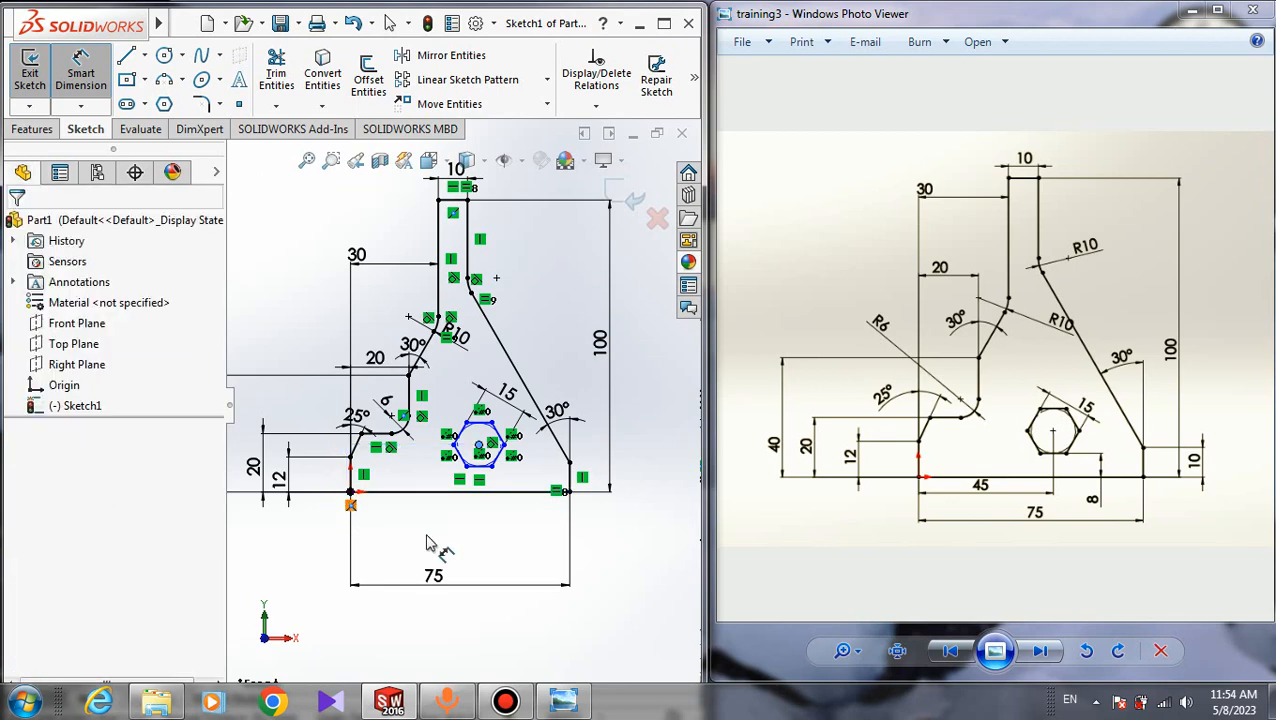
pyautogui.click(352, 483)
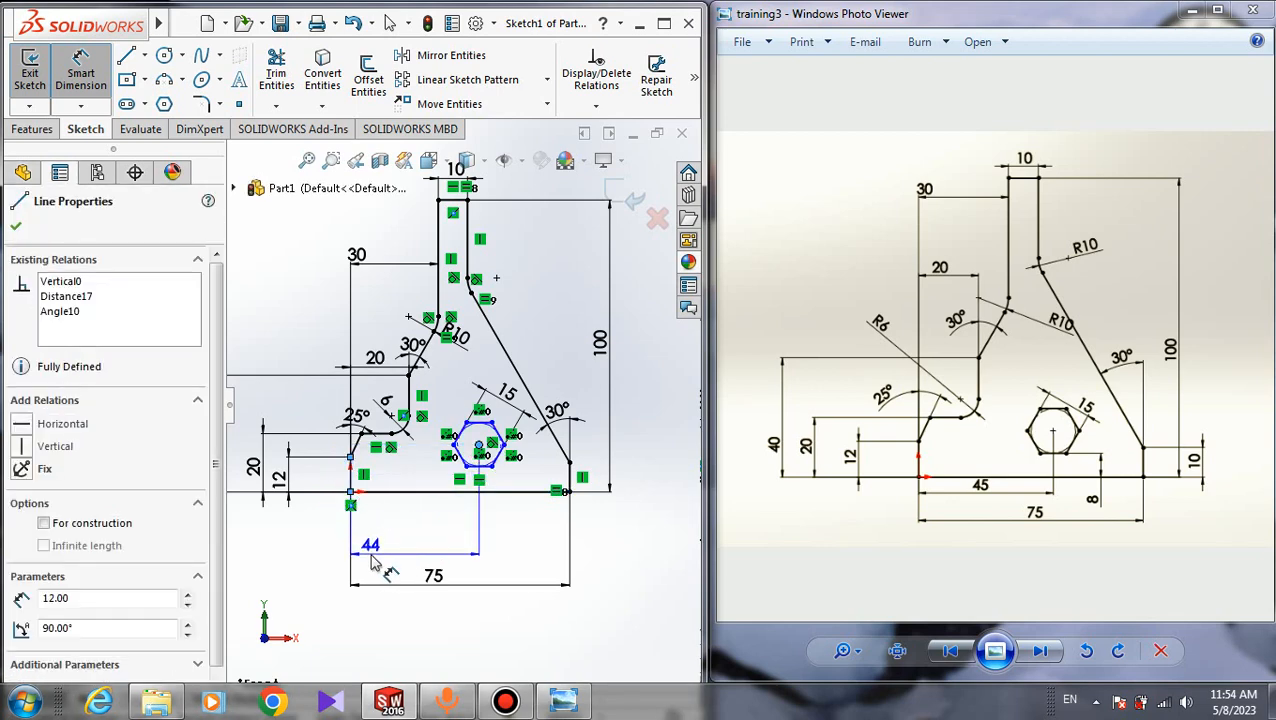
pyautogui.click(400, 562)
pyautogui.write('45')
pyautogui.press('Return')
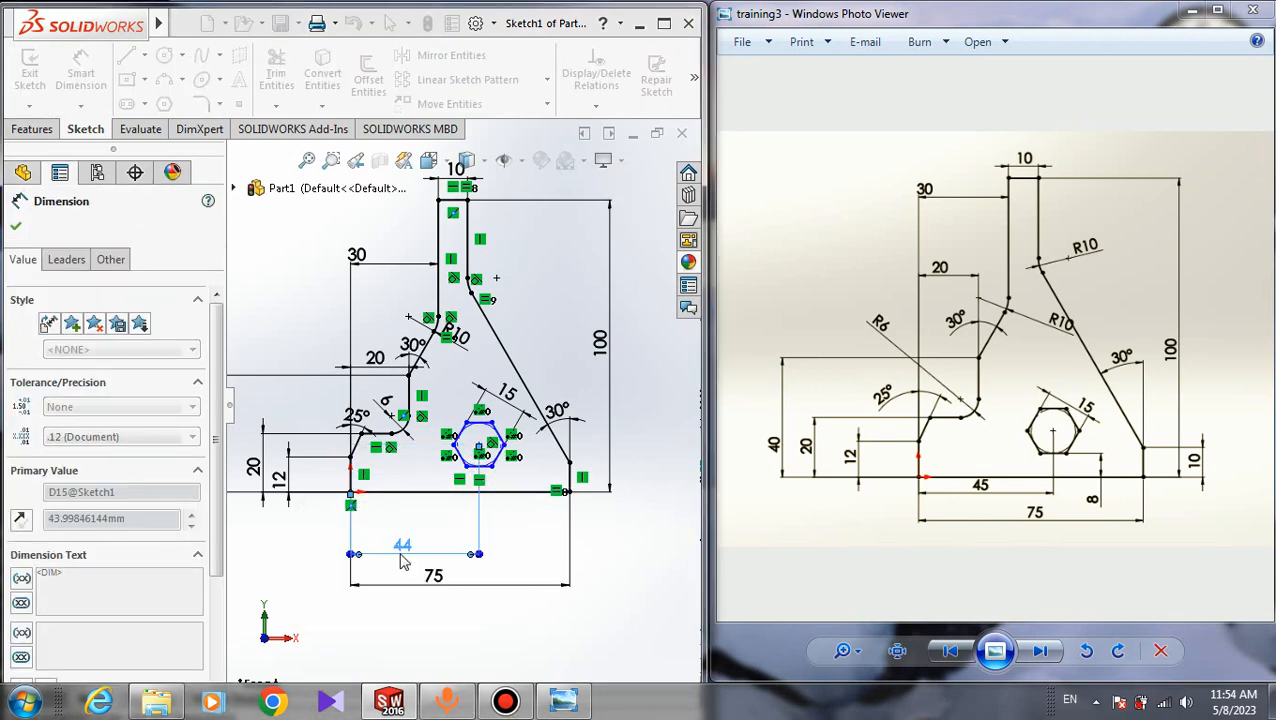
pyautogui.press('Escape')
# Step: Dimension the vertical distance between the base line and the hexagon's bottom edge to 8 mm, placing it right of the hexagon
pyautogui.moveTo(629, 603); pyautogui.dragTo(640, 500, button='right')
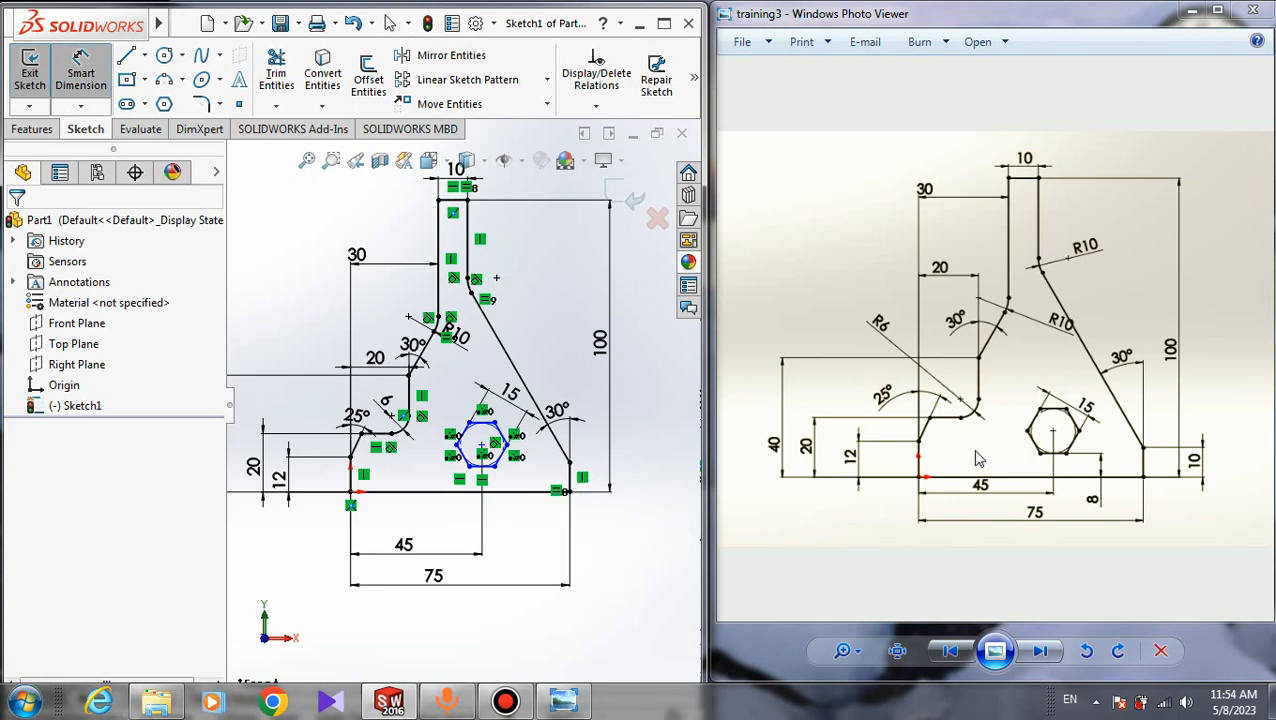
pyautogui.scroll(-3, 462, 476)
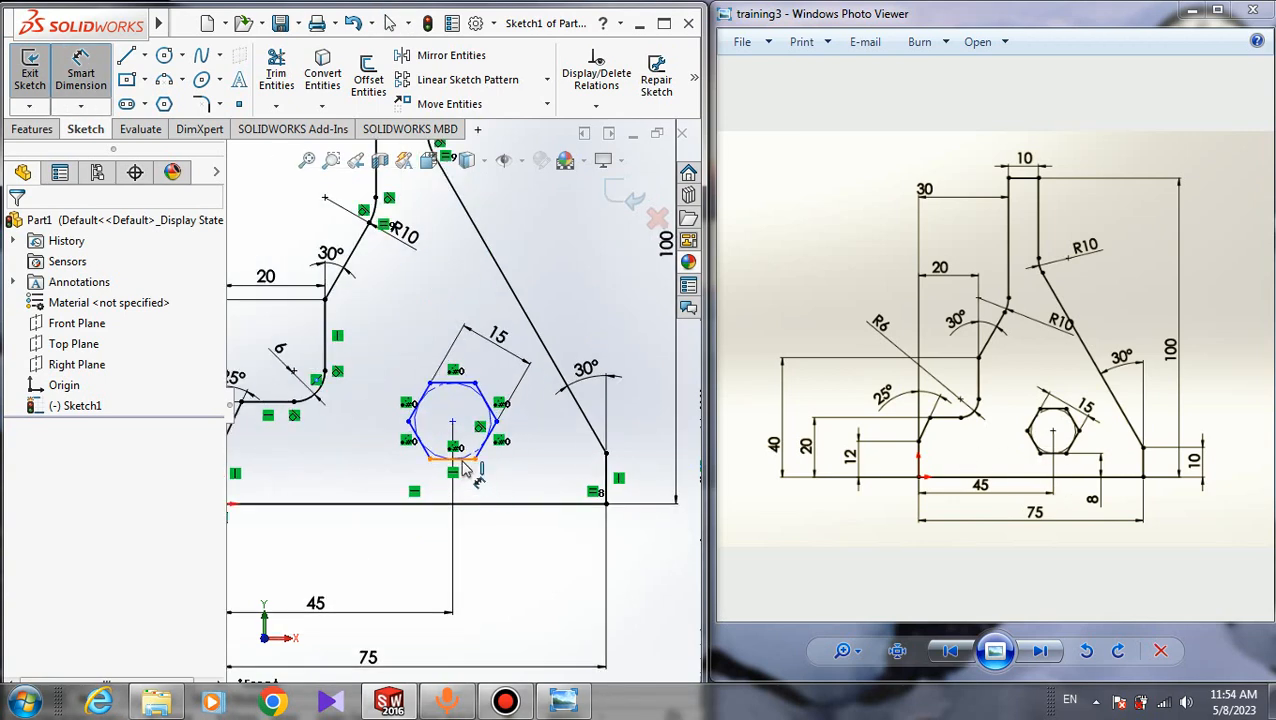
pyautogui.click(463, 466)
pyautogui.click(480, 503)
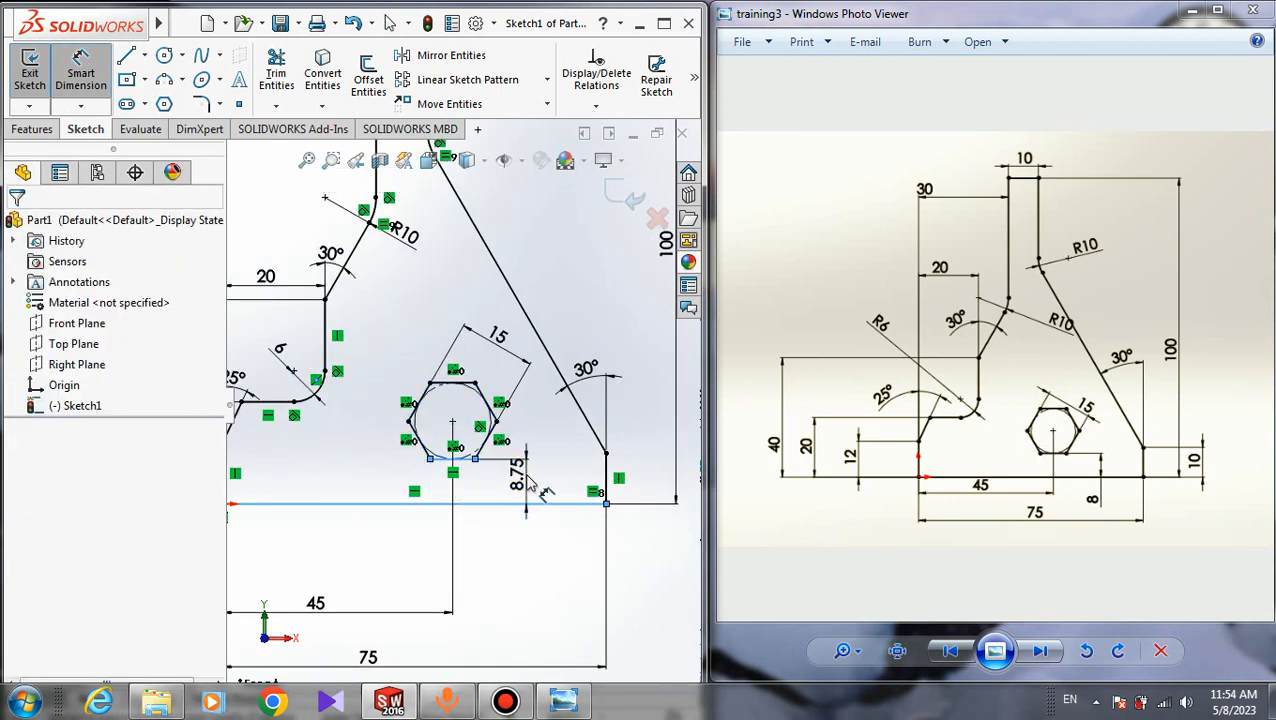
pyautogui.click(535, 489)
pyautogui.write('8')
pyautogui.press('Return')
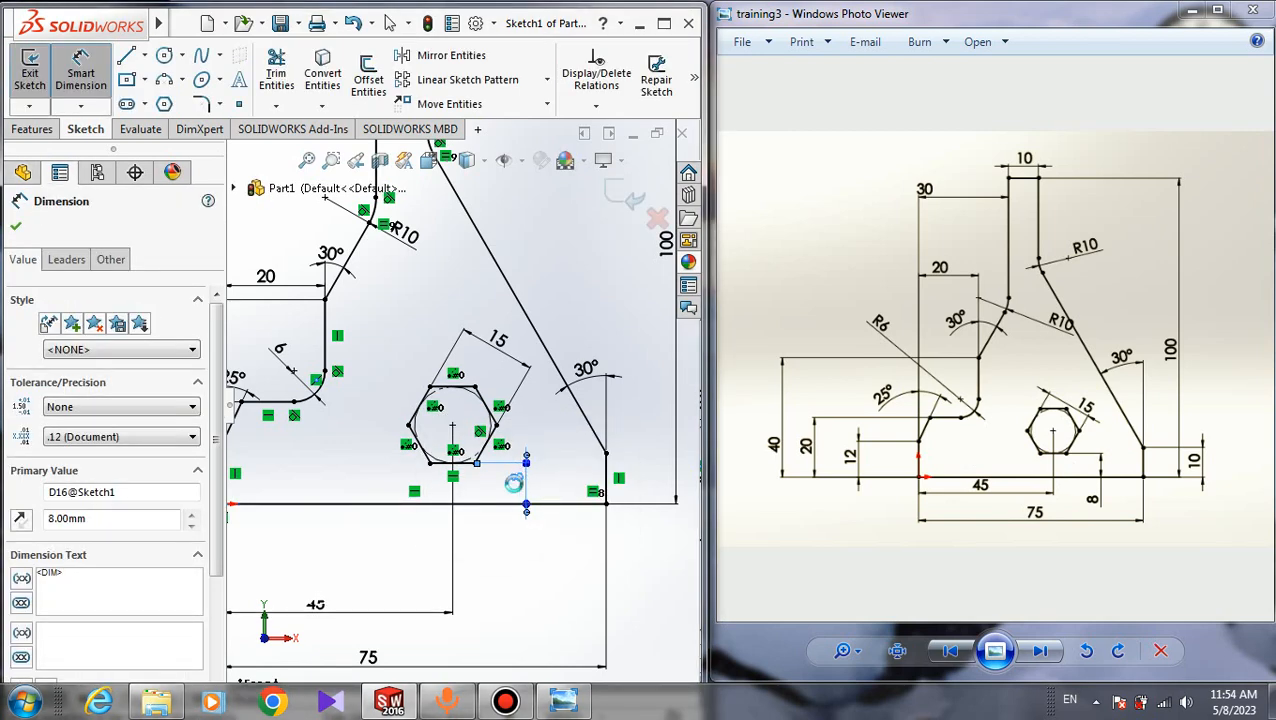
pyautogui.press('Escape')
# Step: Review the finished sketch and the available feature commands at full window size, and minimize the modelling window
pyautogui.scroll(5, 560, 410)
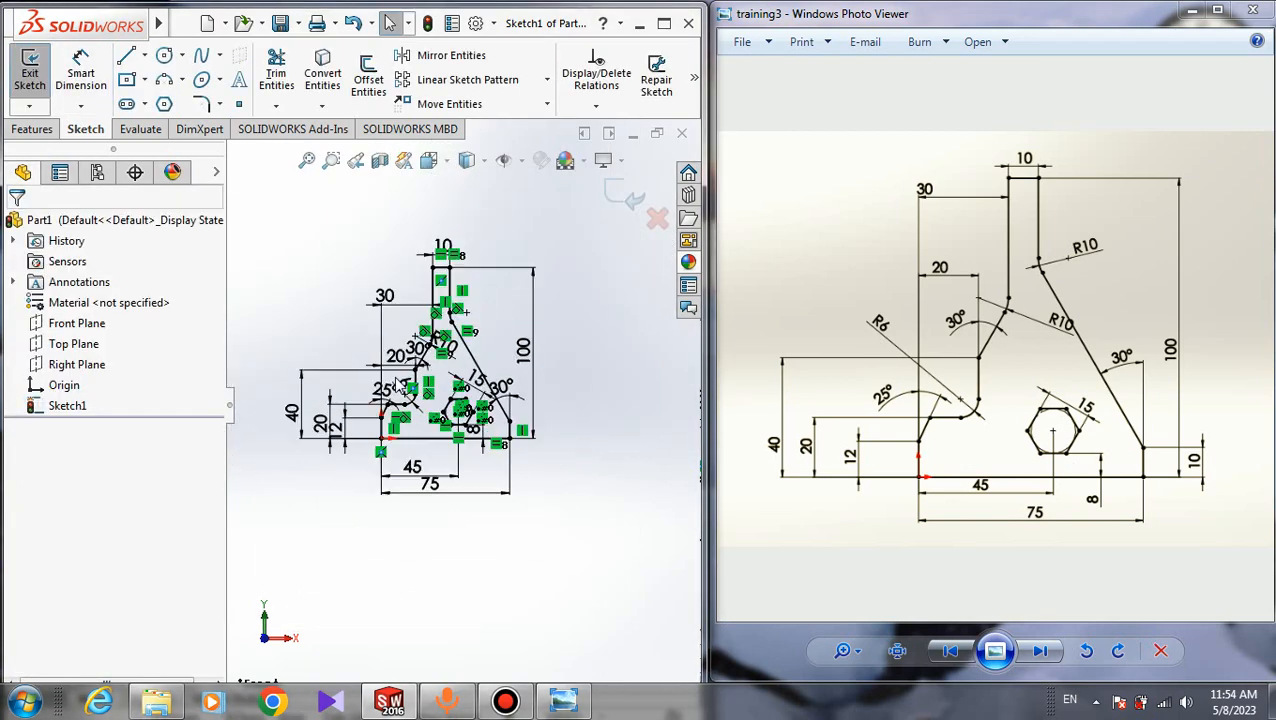
pyautogui.click(663, 23)
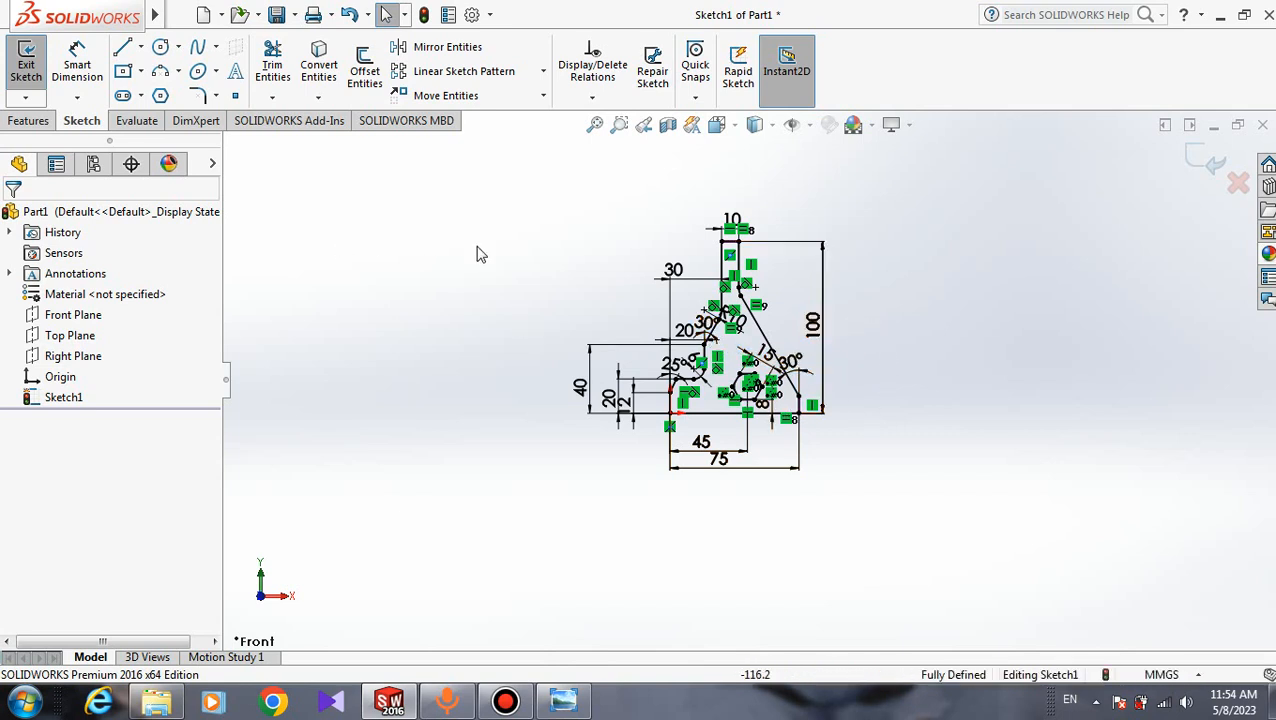
pyautogui.click(30, 120)
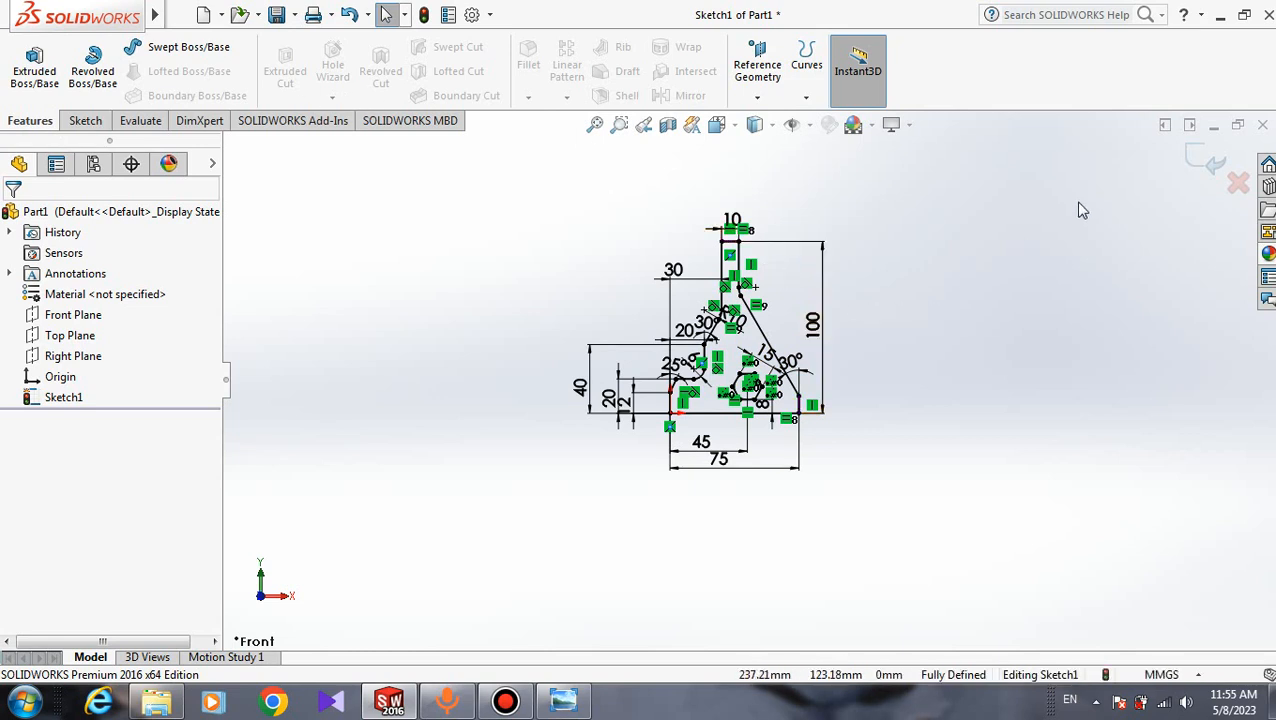
pyautogui.click(1220, 14)
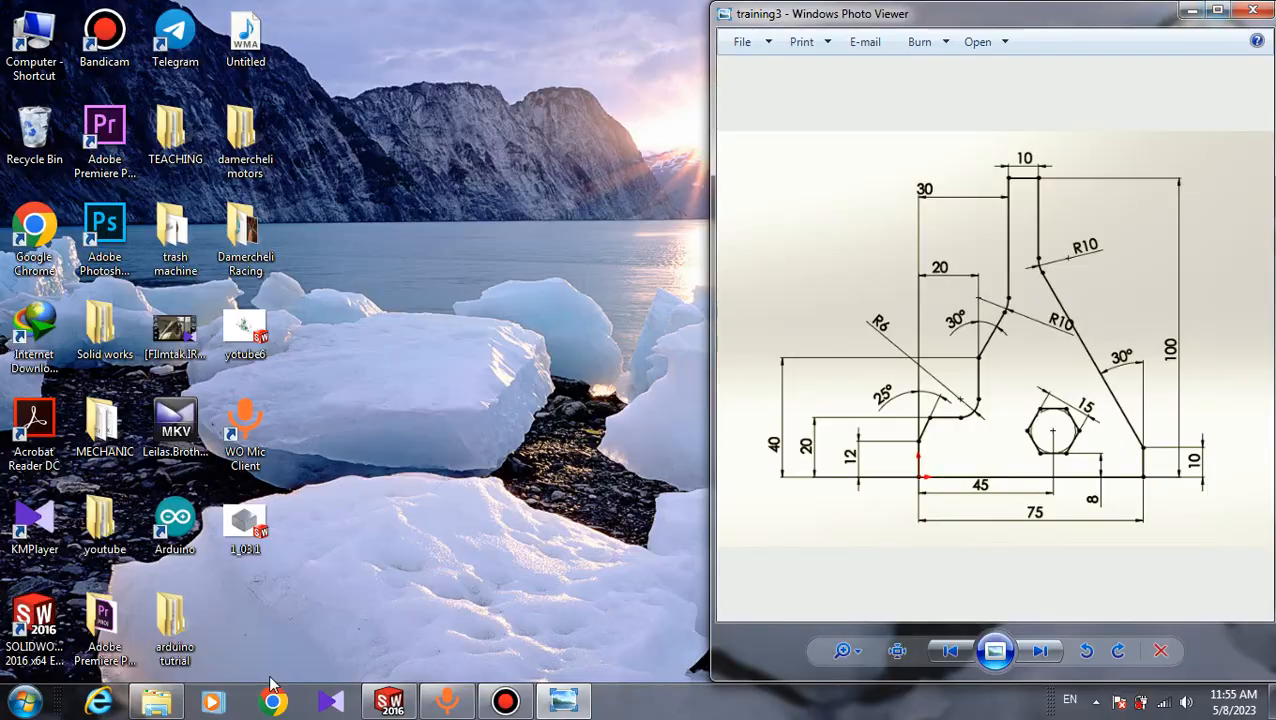